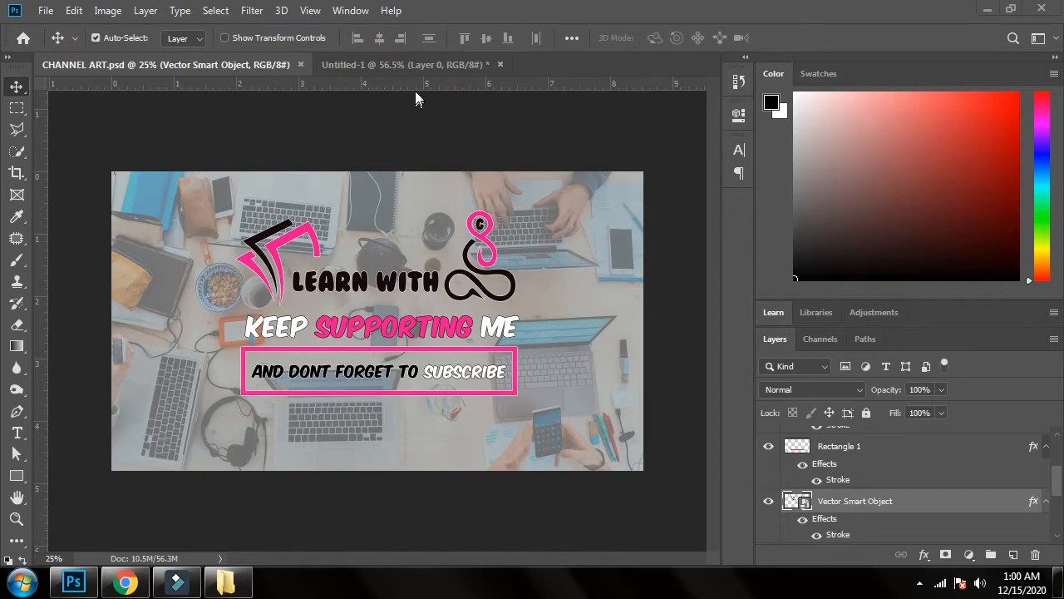
# Step: Switch to the blank Untitled-1 document and fit its whole canvas in view
pyautogui.click(423, 66)
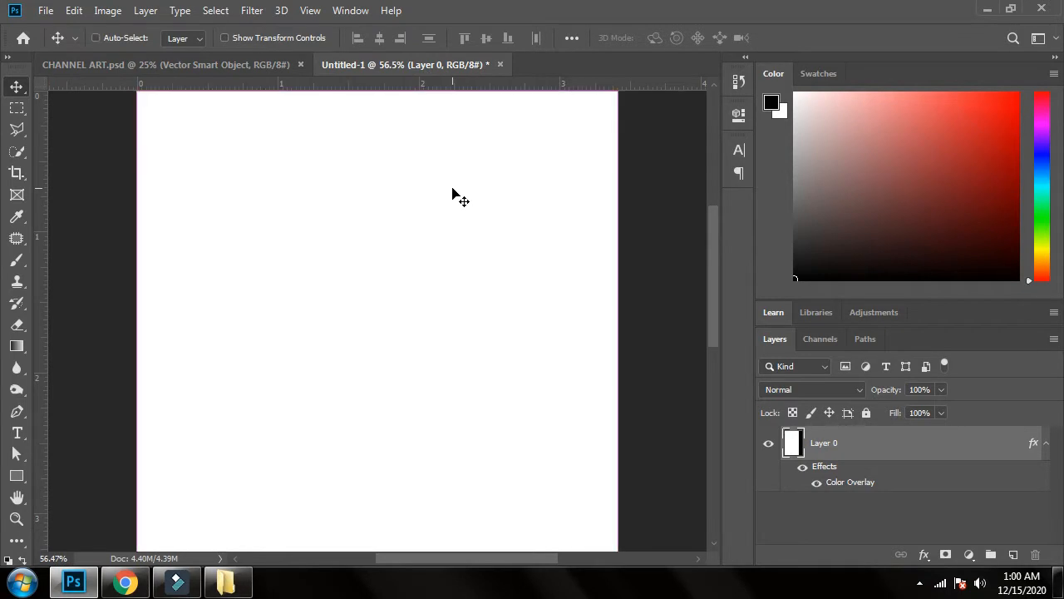
pyautogui.hotkey('ctrl', '0')
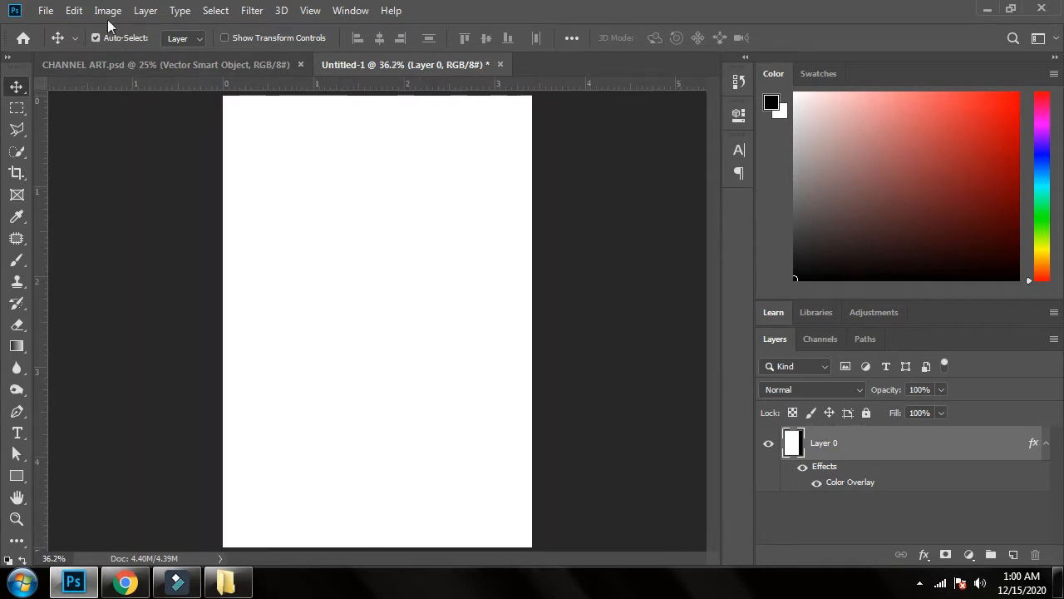
pyautogui.click(46, 11)
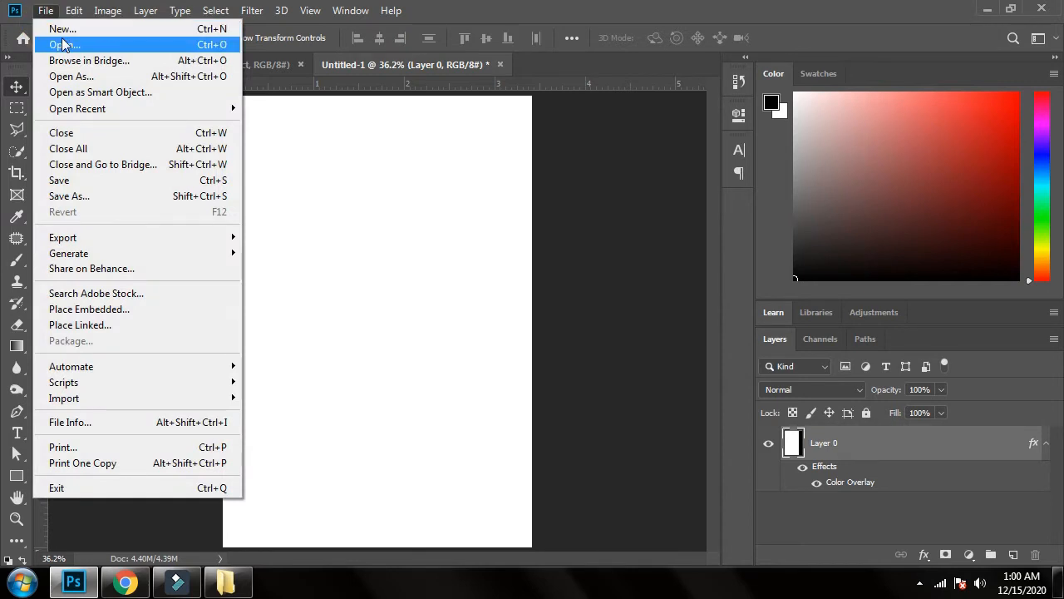
pyautogui.click(72, 34)
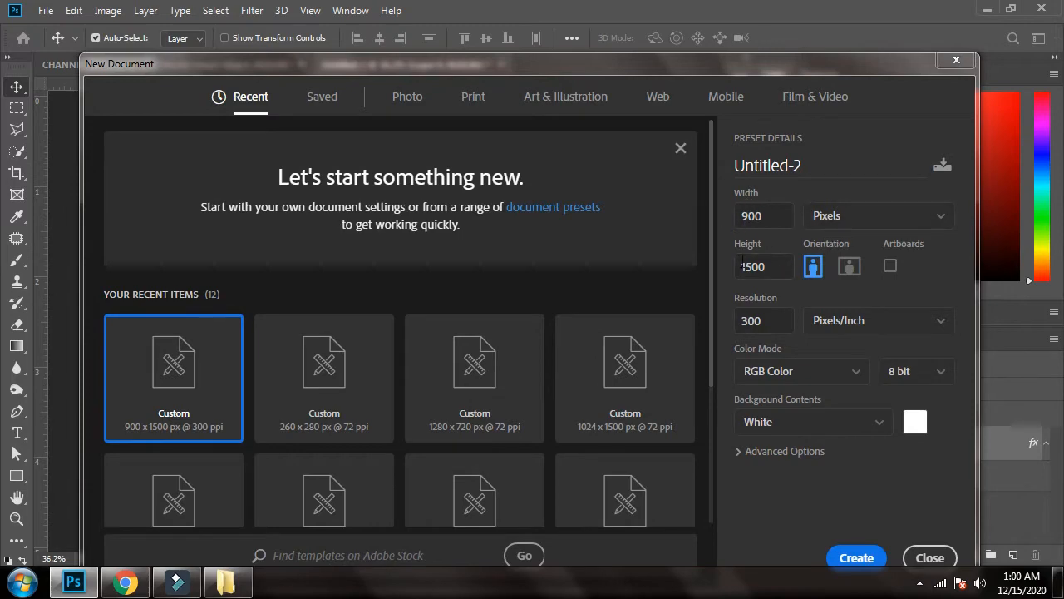
pyautogui.click(956, 60)
pyautogui.click(413, 220)
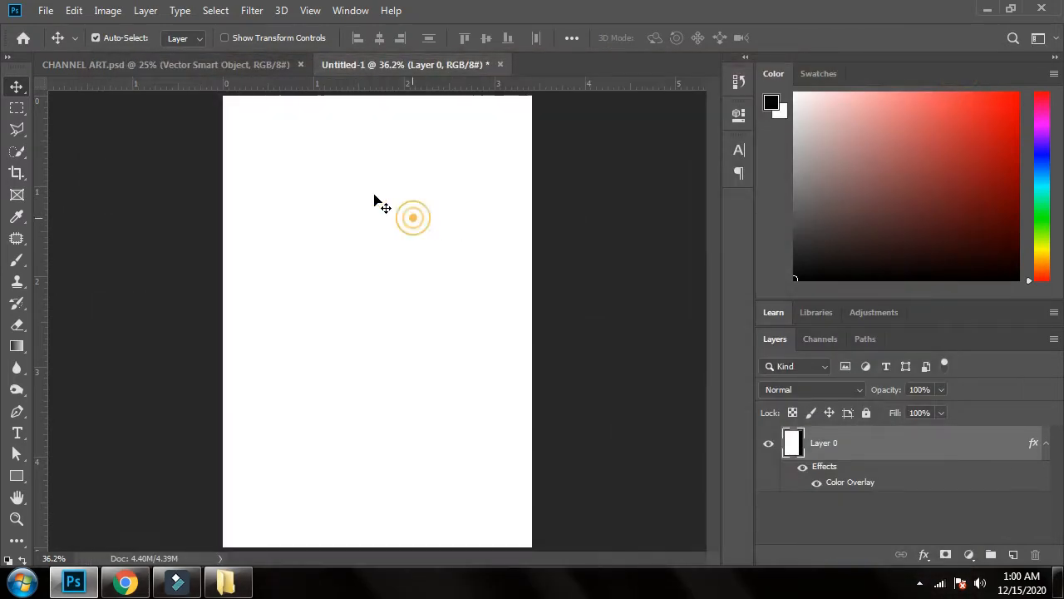
# Step: Check the pixel dimensions and resolution of the Untitled-1 document
pyautogui.click(101, 13)
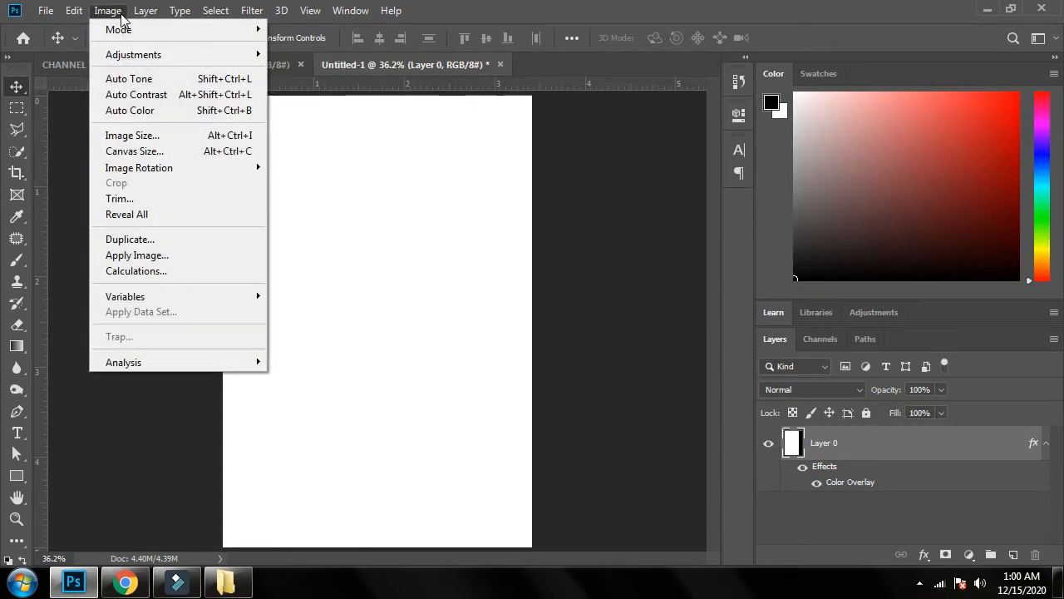
pyautogui.click(193, 144)
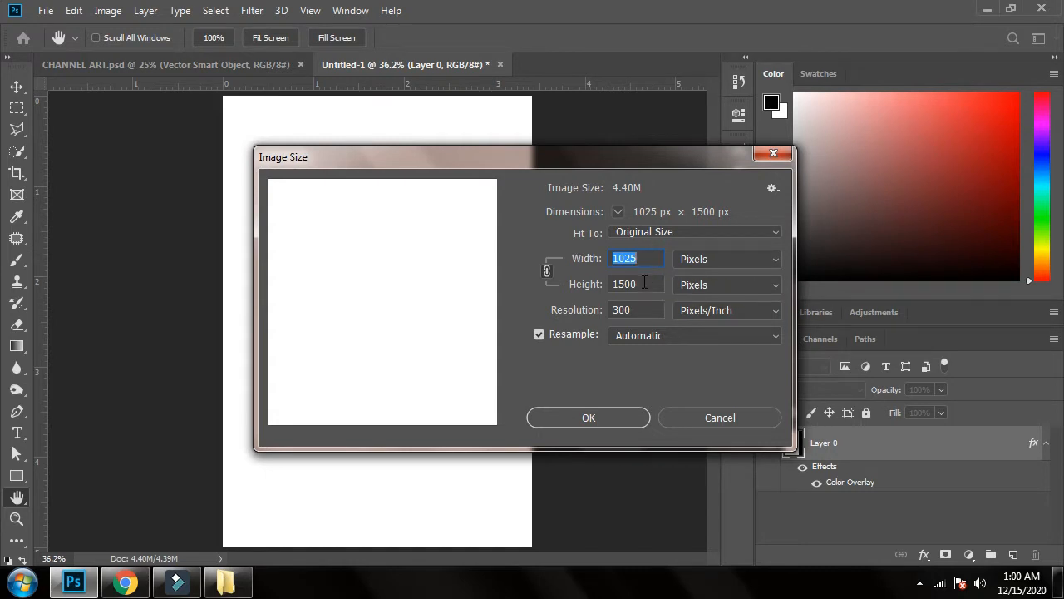
pyautogui.click(589, 418)
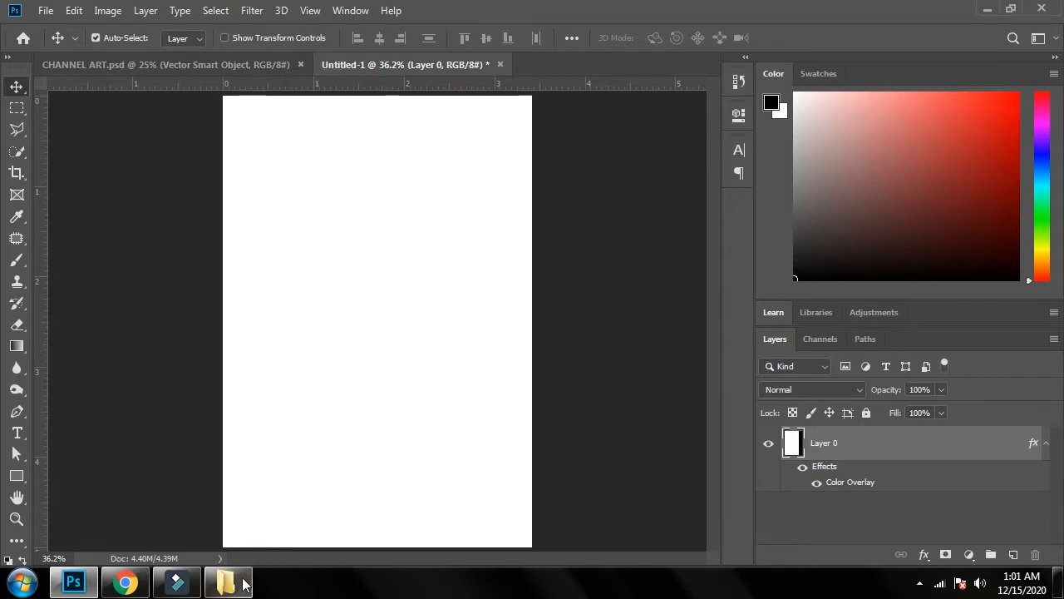
# Step: Open the warrior portrait 290f10a95992d5d7493122ecf9daf2de.jpg from folder 7 as a separate Photoshop document
pyautogui.moveTo(244, 585)
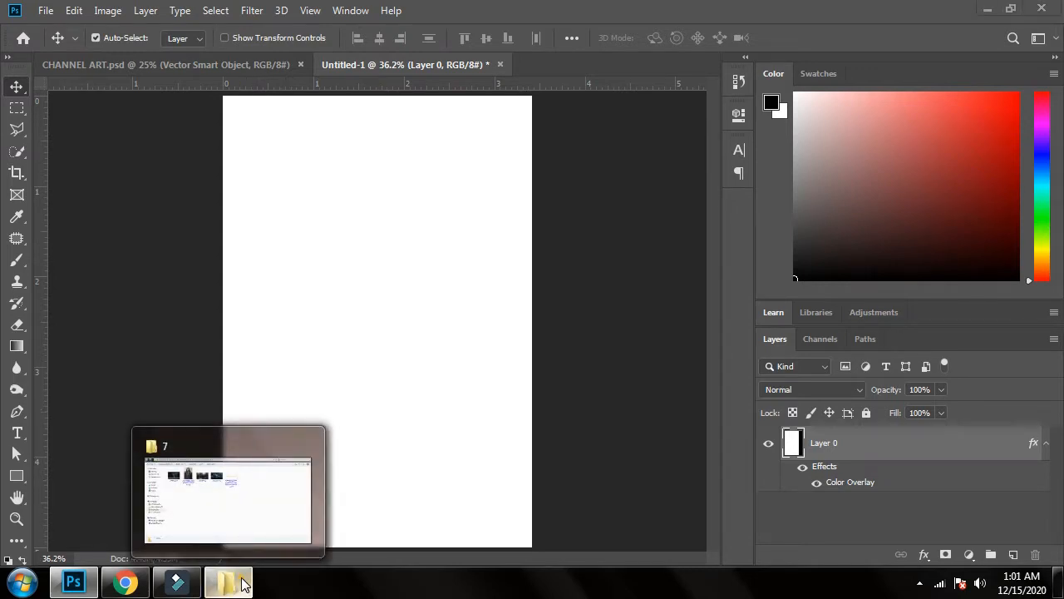
pyautogui.click(241, 582)
pyautogui.click(280, 148)
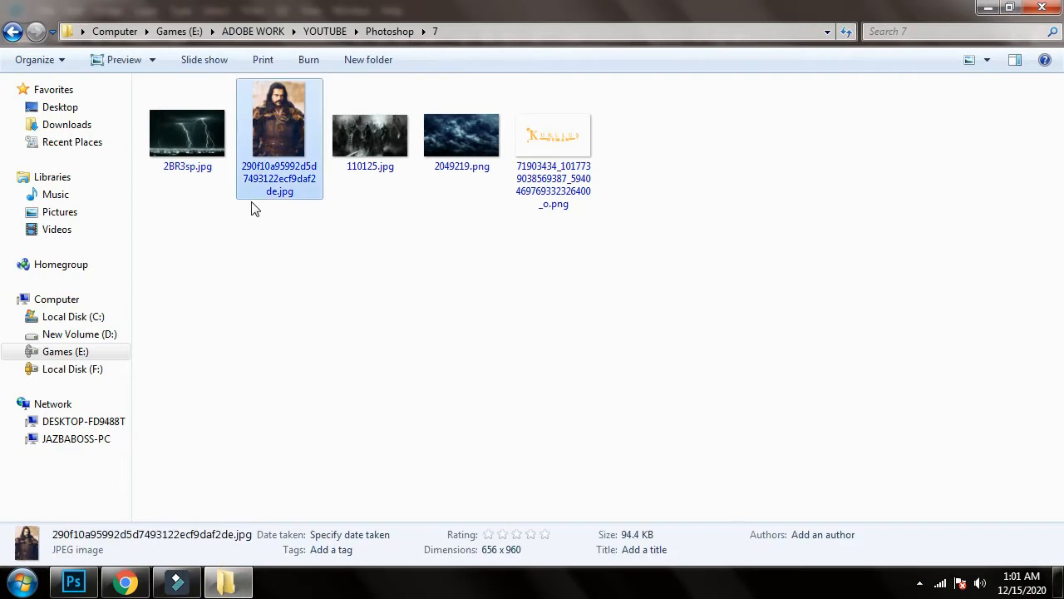
pyautogui.moveTo(293, 143); pyautogui.dragTo(559, 60)
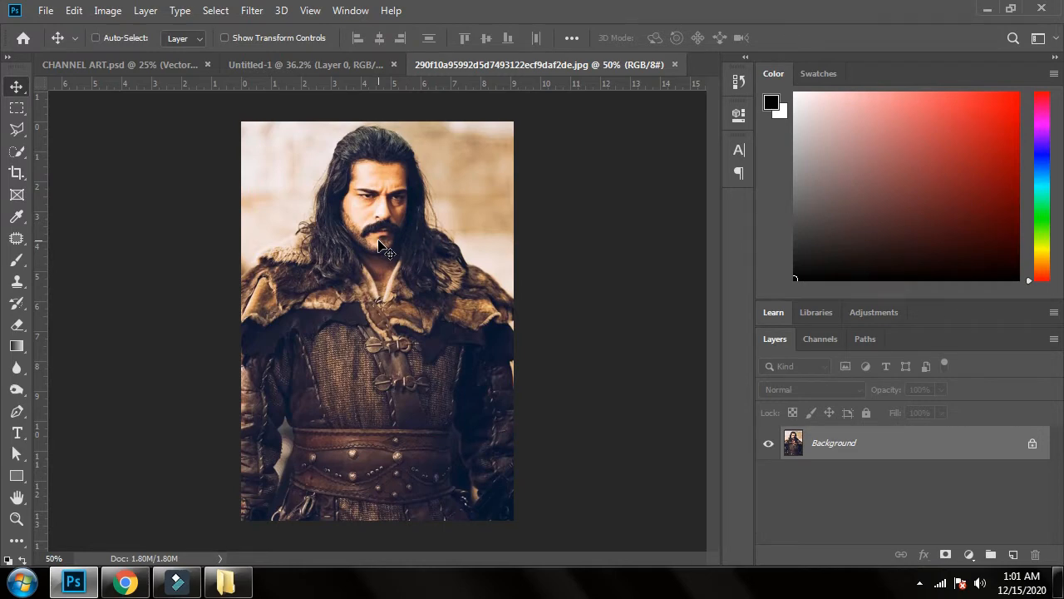
# Step: Select the light background on both sides of the man with the Quick Selection tool, correcting the edge beside his hair
pyautogui.hotkey('ctrl', '+')
pyautogui.hotkey('ctrl', '+')
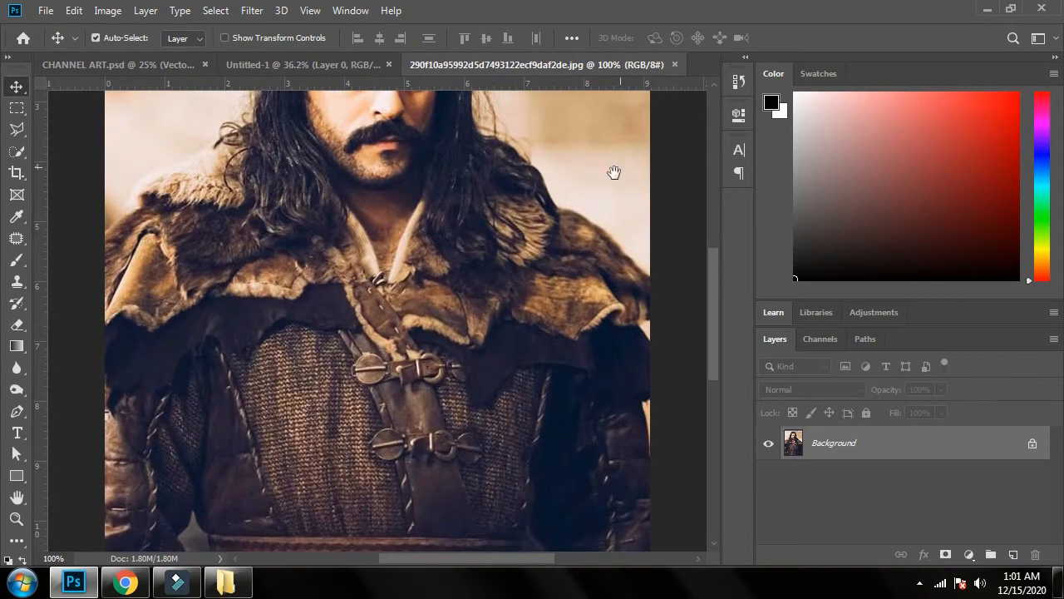
pyautogui.moveTo(604, 188); pyautogui.dragTo(590, 380)
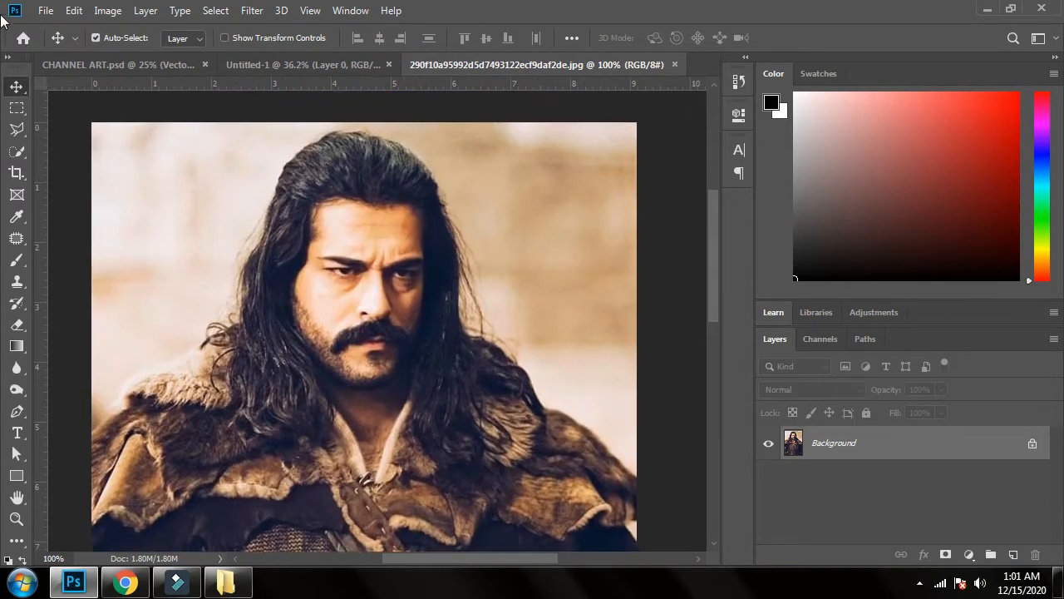
pyautogui.click(16, 151)
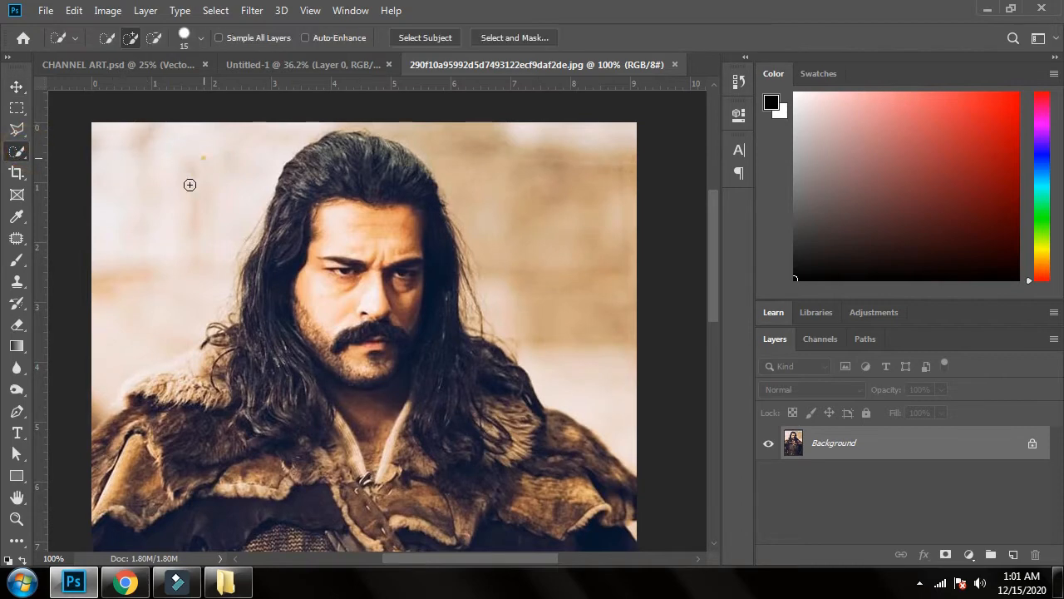
pyautogui.moveTo(191, 183); pyautogui.dragTo(144, 286)
pyautogui.moveTo(493, 152)
pyautogui.mouseDown()
pyautogui.moveTo(553, 271)
pyautogui.moveTo(509, 289)
pyautogui.mouseUp()
pyautogui.moveTo(529, 445)
pyautogui.mouseDown()
pyautogui.moveTo(414, 271)
pyautogui.moveTo(608, 273)
pyautogui.mouseUp()
pyautogui.moveTo(308, 190)
pyautogui.mouseDown()
pyautogui.moveTo(437, 289)
pyautogui.moveTo(376, 336)
pyautogui.moveTo(408, 304)
pyautogui.moveTo(345, 330)
pyautogui.moveTo(443, 271)
pyautogui.mouseUp()
pyautogui.keyDown('alt'); pyautogui.click(446, 267); pyautogui.keyUp('alt')
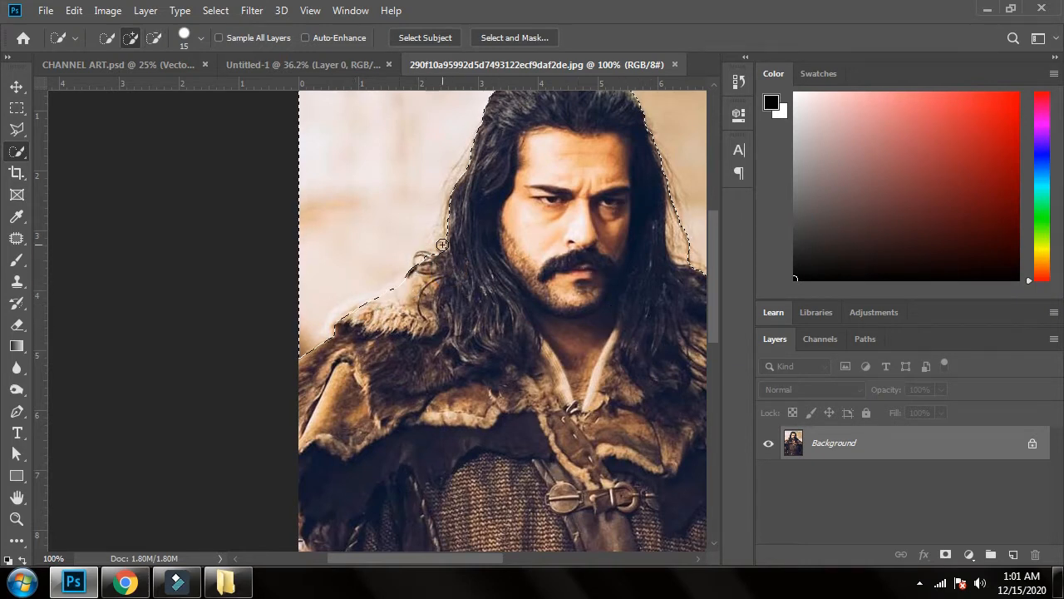
# Step: Reduce the Quick Selection brush to 7 and add the small background gaps beside the man's sleeves to the selection
pyautogui.scroll(-3, 551, 346)
pyautogui.hscroll(4, 552, 347)
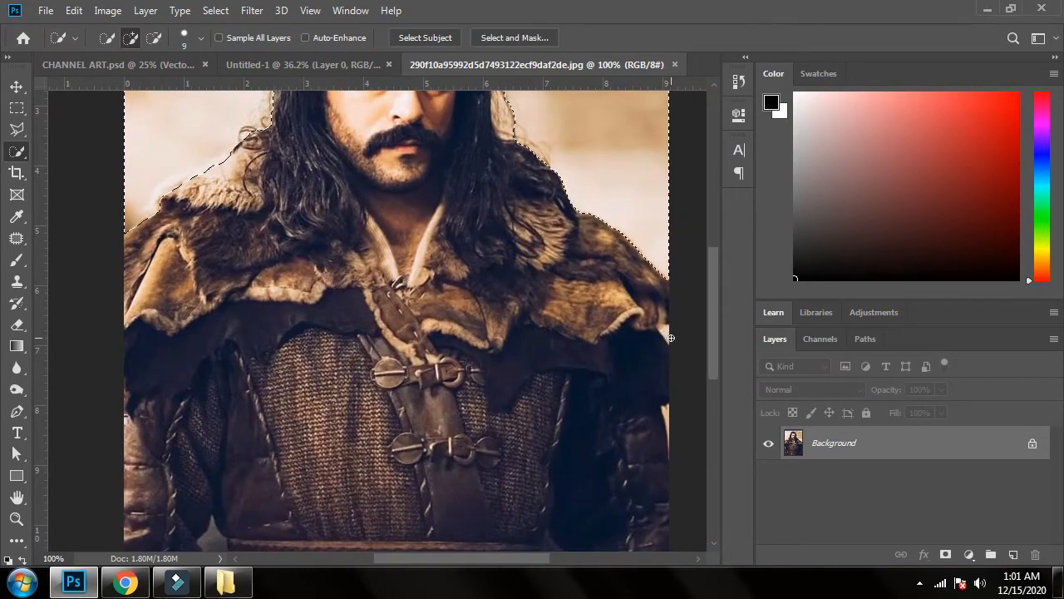
pyautogui.press('[')
pyautogui.press('[')
pyautogui.press('[')
pyautogui.press('[')
pyautogui.click(665, 410)
pyautogui.click(210, 529)
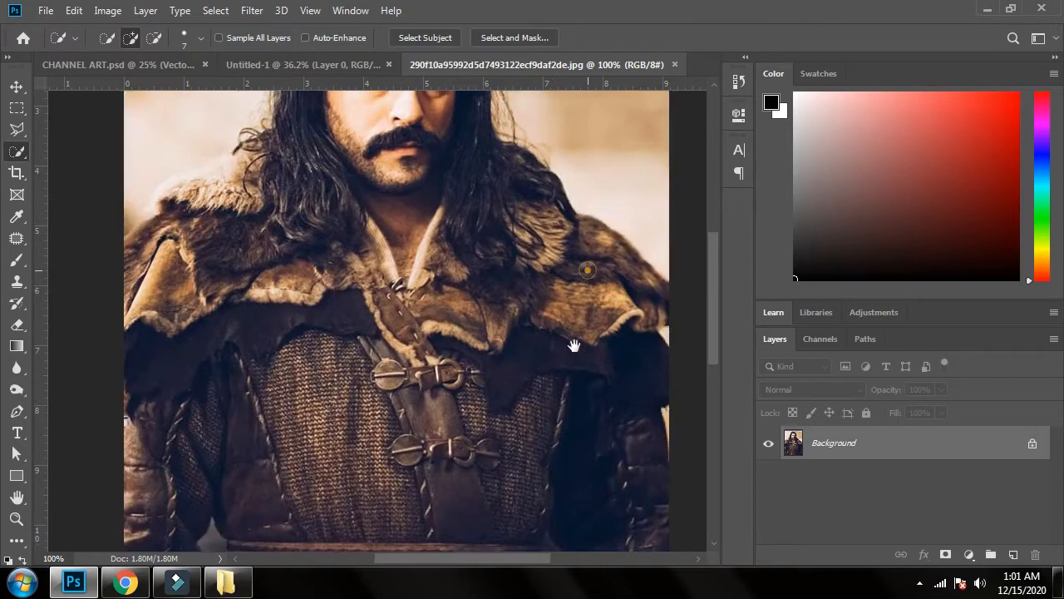
# Step: Add the narrow background area along the hair on the image's right side to the selection
pyautogui.moveTo(574, 347); pyautogui.dragTo(521, 474)
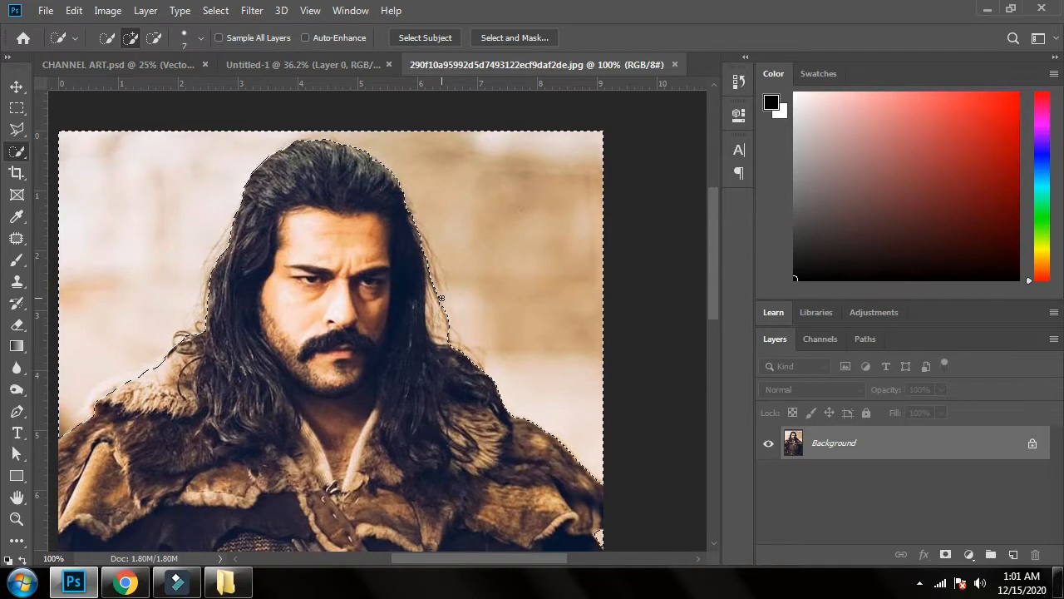
pyautogui.moveTo(442, 298); pyautogui.dragTo(437, 326)
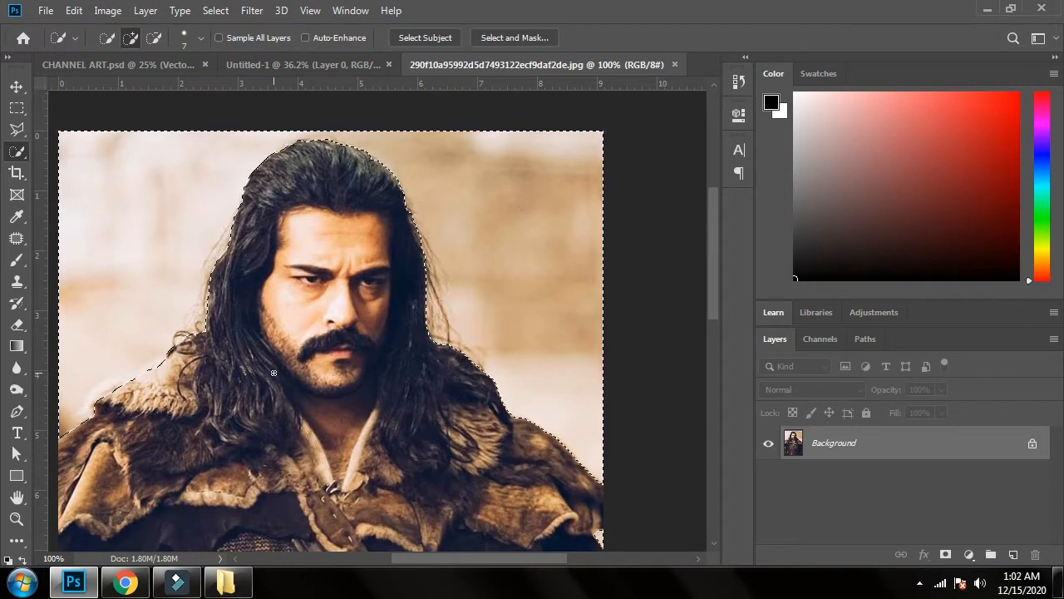
pyautogui.press('v')
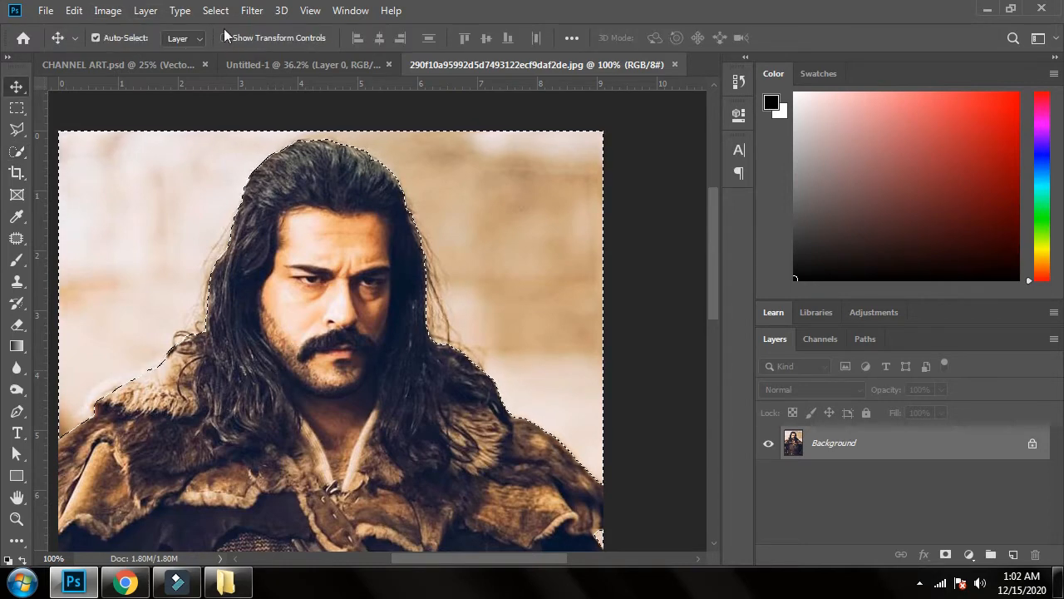
# Step: Try expanding the background selection by 5 pixels and undo the expansion
pyautogui.click(217, 12)
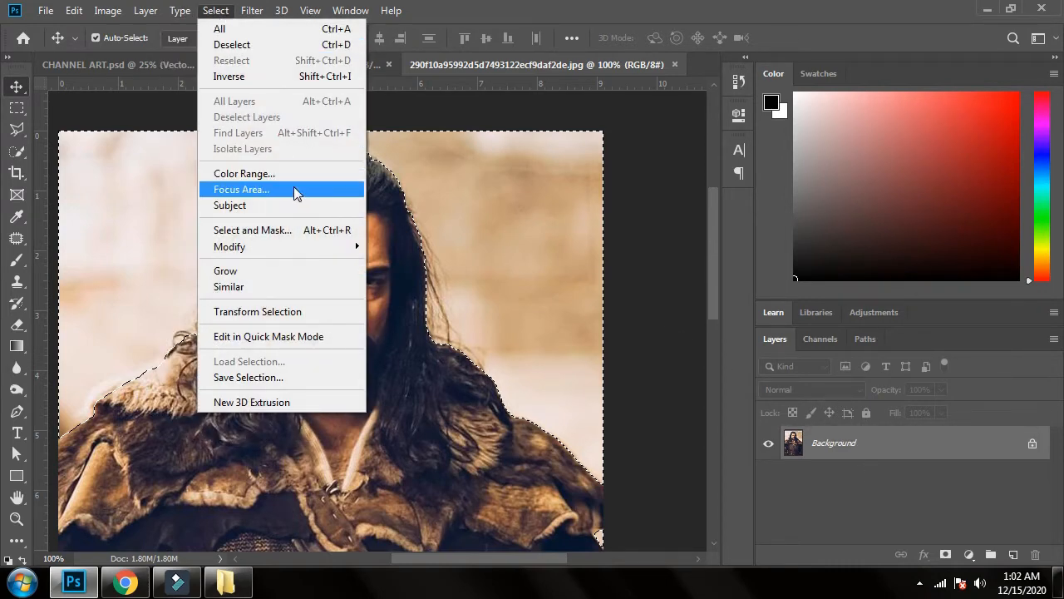
pyautogui.moveTo(356, 251)
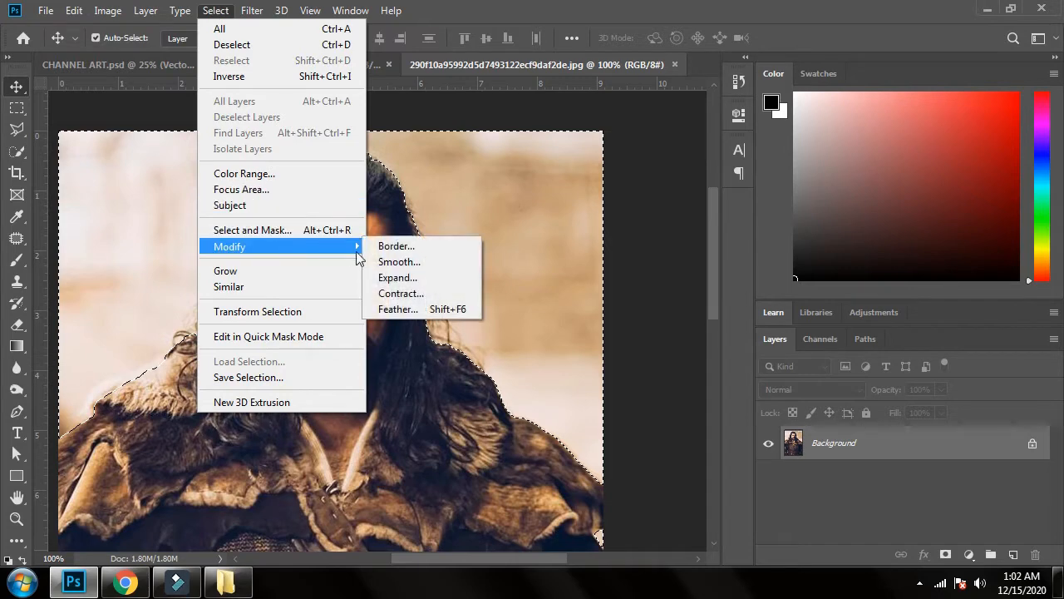
pyautogui.click(429, 277)
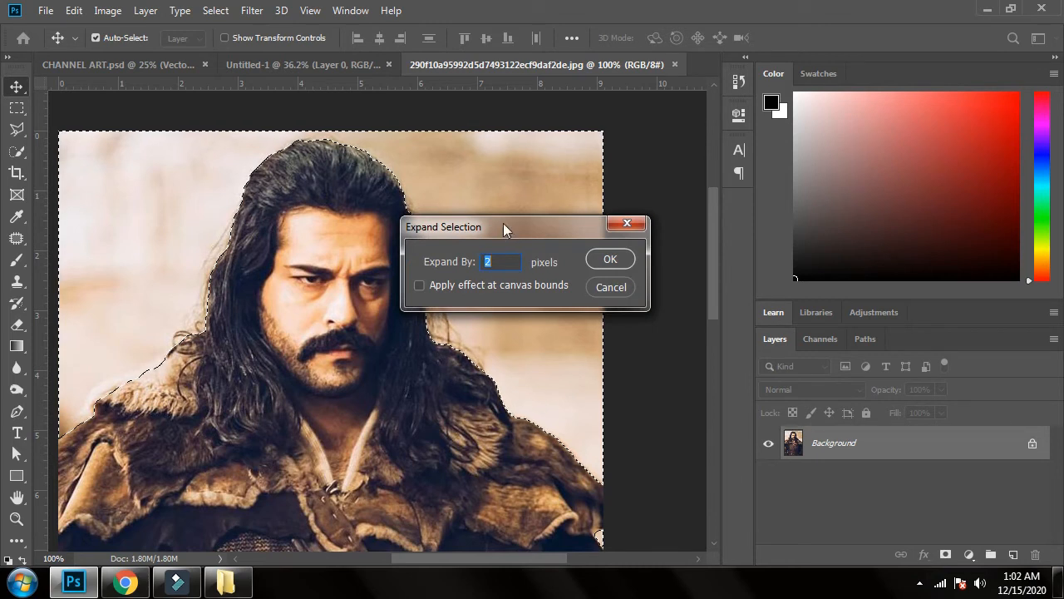
pyautogui.write('5')
pyautogui.click(592, 264)
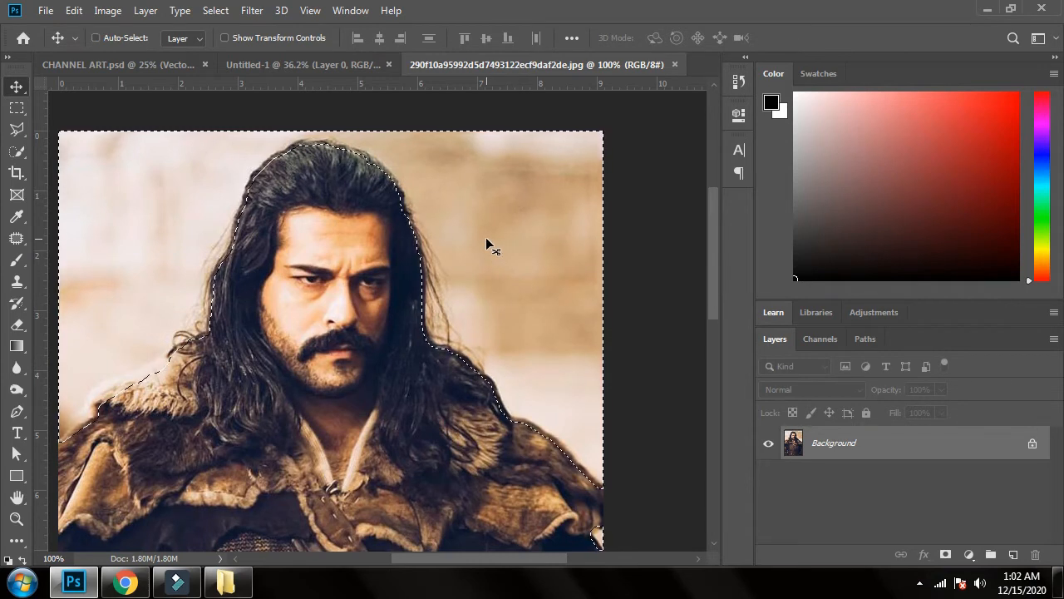
pyautogui.hotkey('ctrl', 'z')
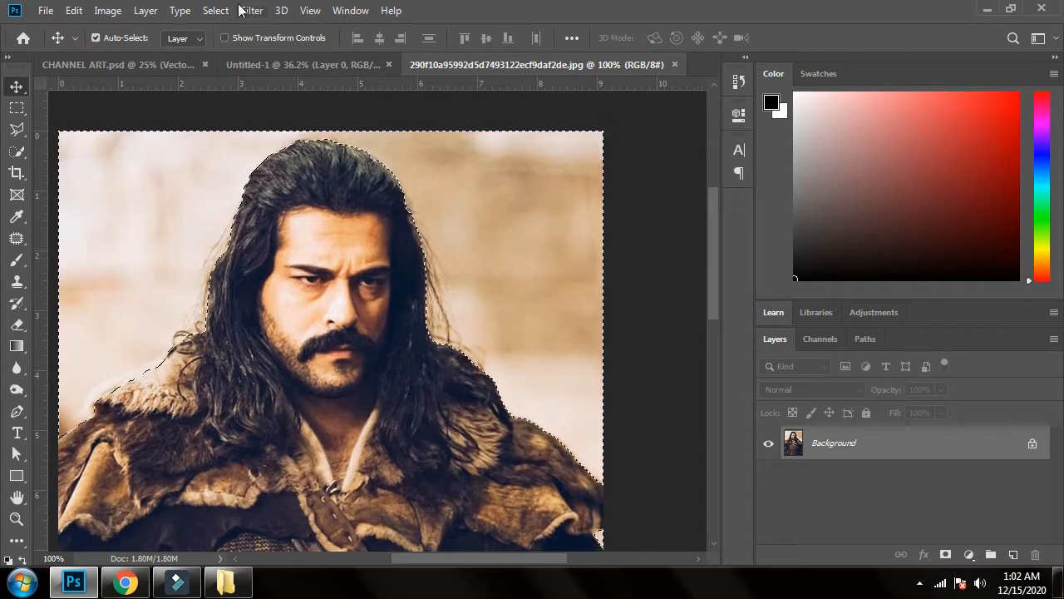
# Step: Expand the background selection by 2 pixels
pyautogui.click(225, 10)
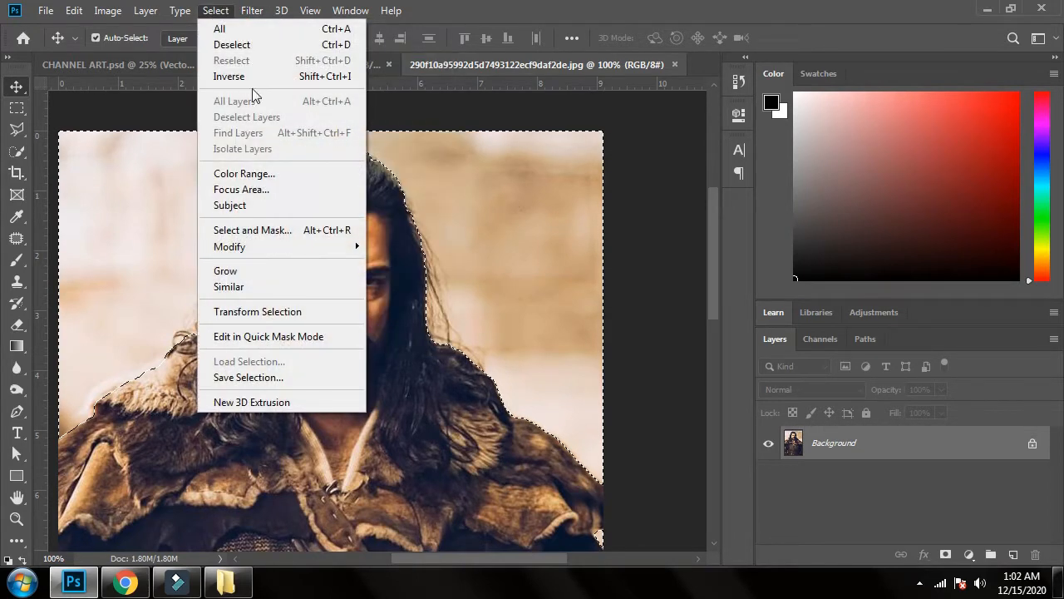
pyautogui.moveTo(301, 247)
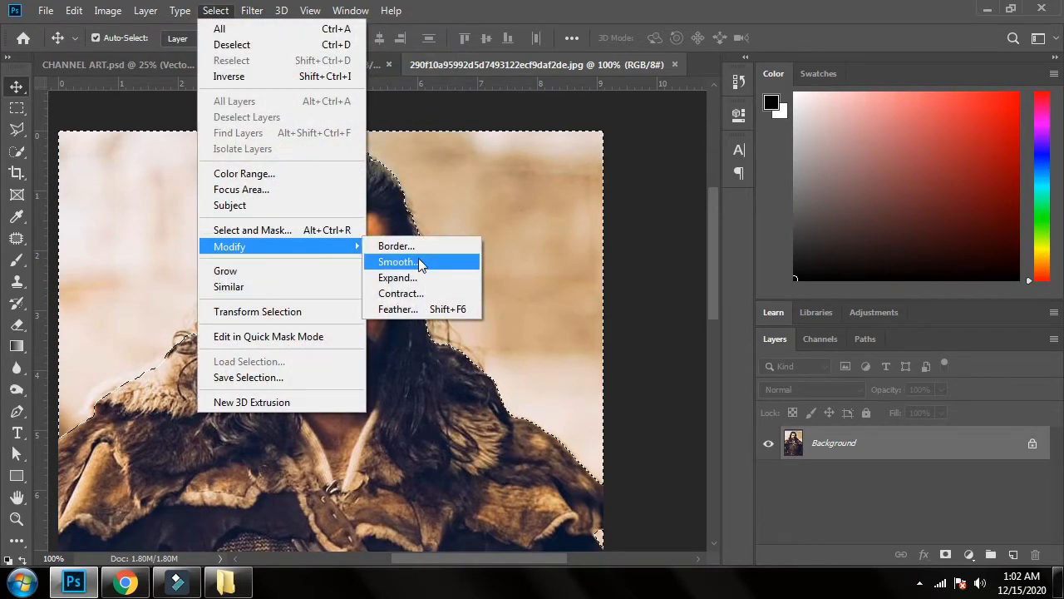
pyautogui.click(441, 281)
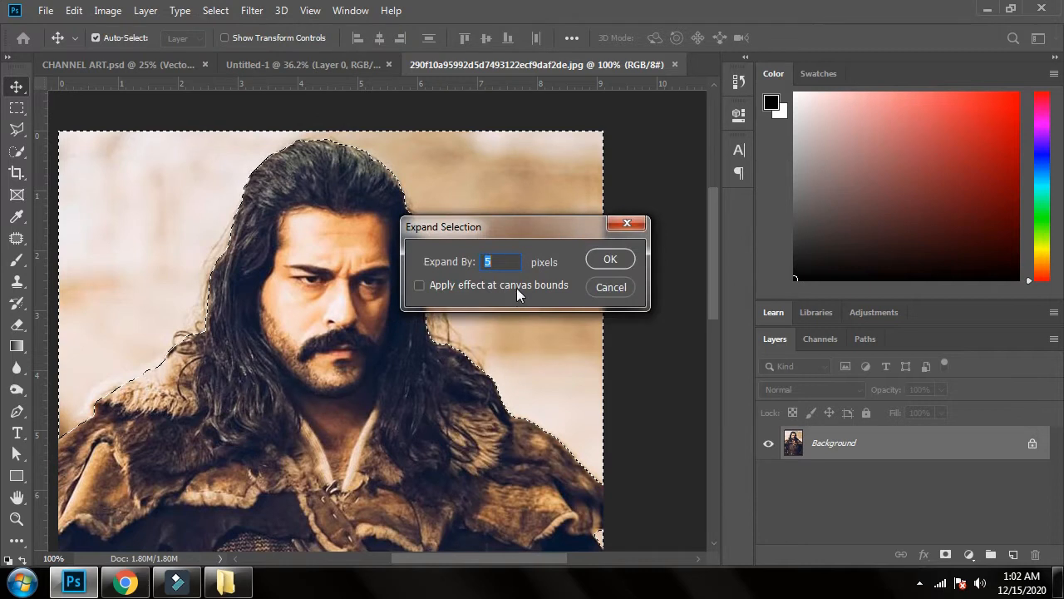
pyautogui.write('2')
pyautogui.click(623, 259)
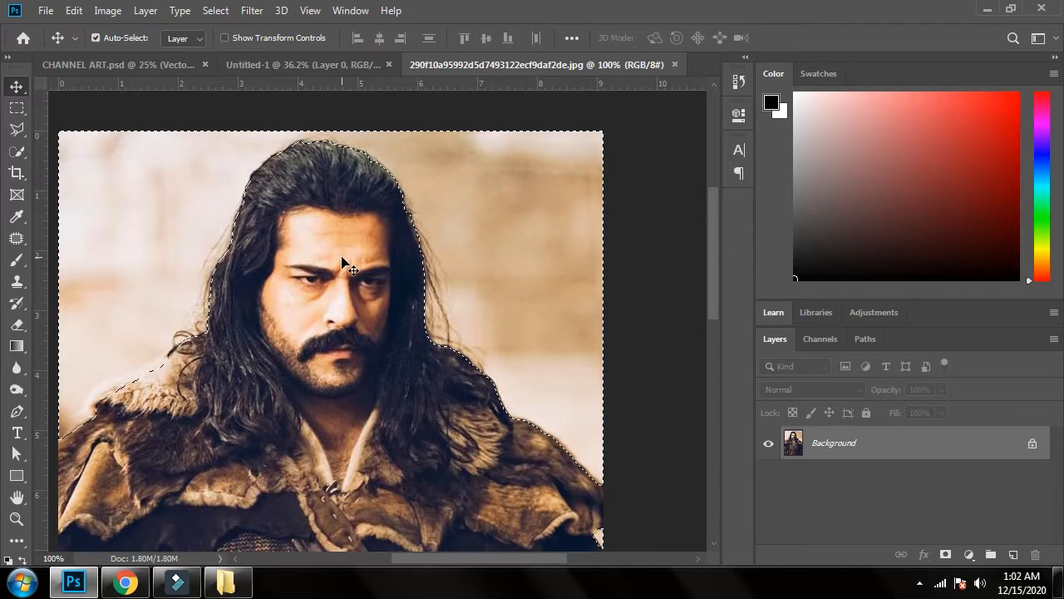
# Step: Invert the selection to the man and move his cut-out into Untitled-1, centred along the canvas's bottom edge
pyautogui.hotkey('shift', 'ctrl', 'i')
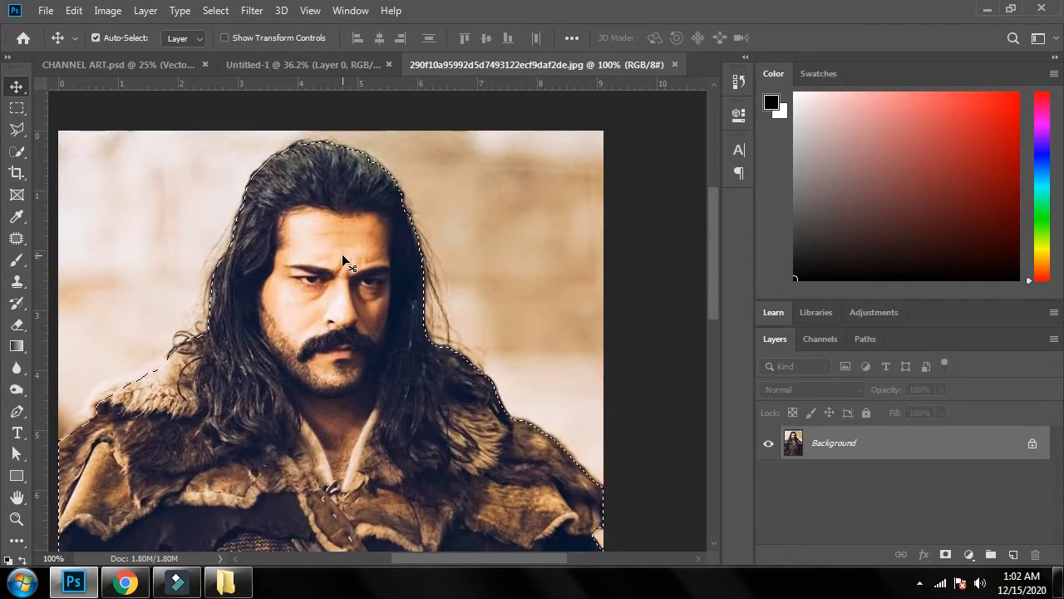
pyautogui.click(215, 11)
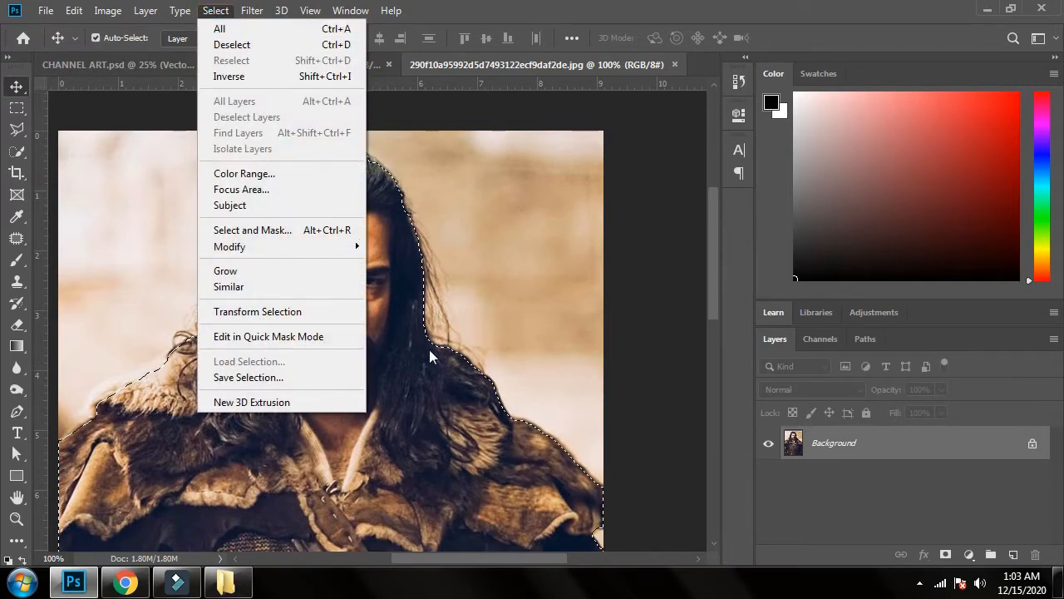
pyautogui.click(430, 431)
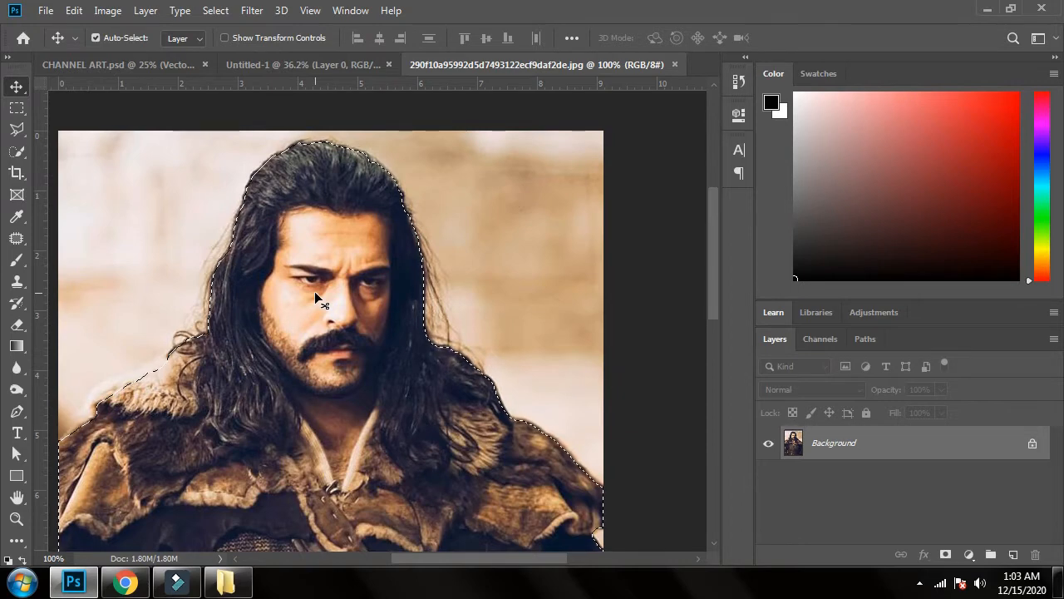
pyautogui.moveTo(426, 514); pyautogui.dragTo(408, 402)
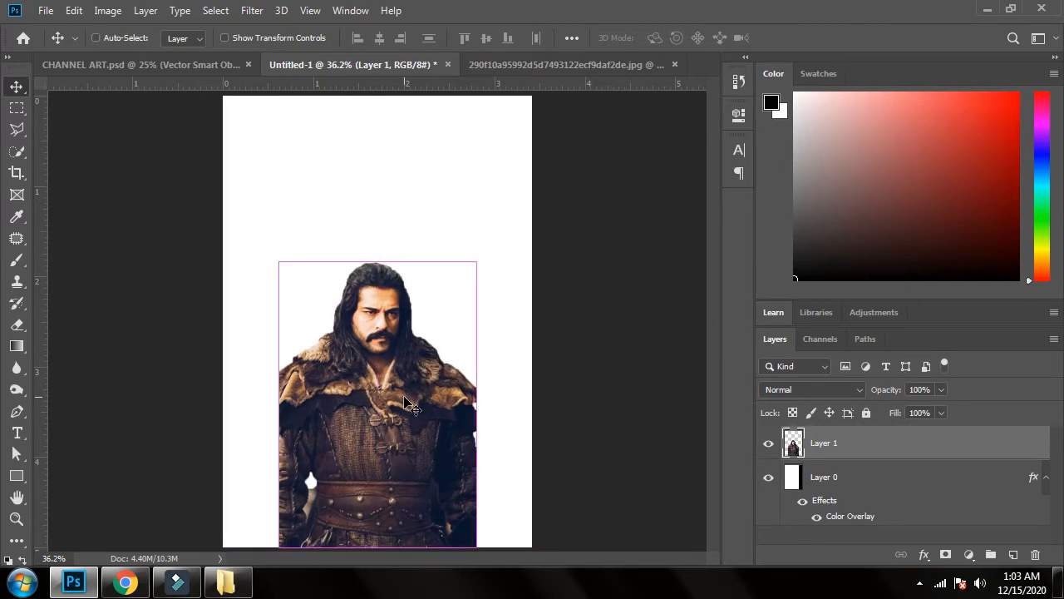
# Step: Enlarge the man's cut-out to about 172%, centre it horizontally on the canvas and lower it so his waist meets the bottom edge
pyautogui.hotkey('ctrl', 't')
pyautogui.moveTo(477, 262); pyautogui.dragTo(596, 175)
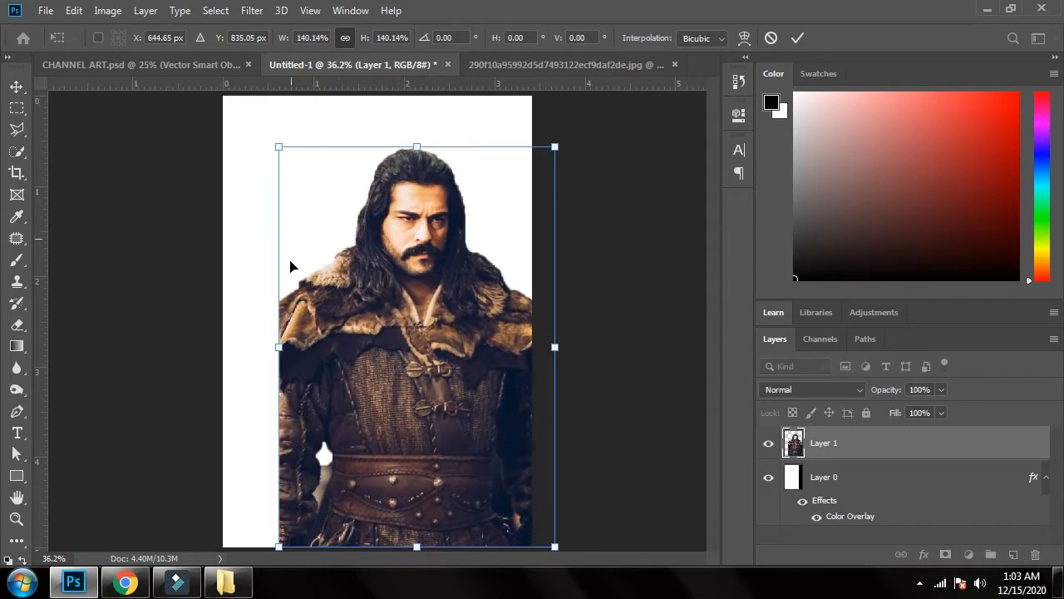
pyautogui.moveTo(281, 349); pyautogui.dragTo(217, 347)
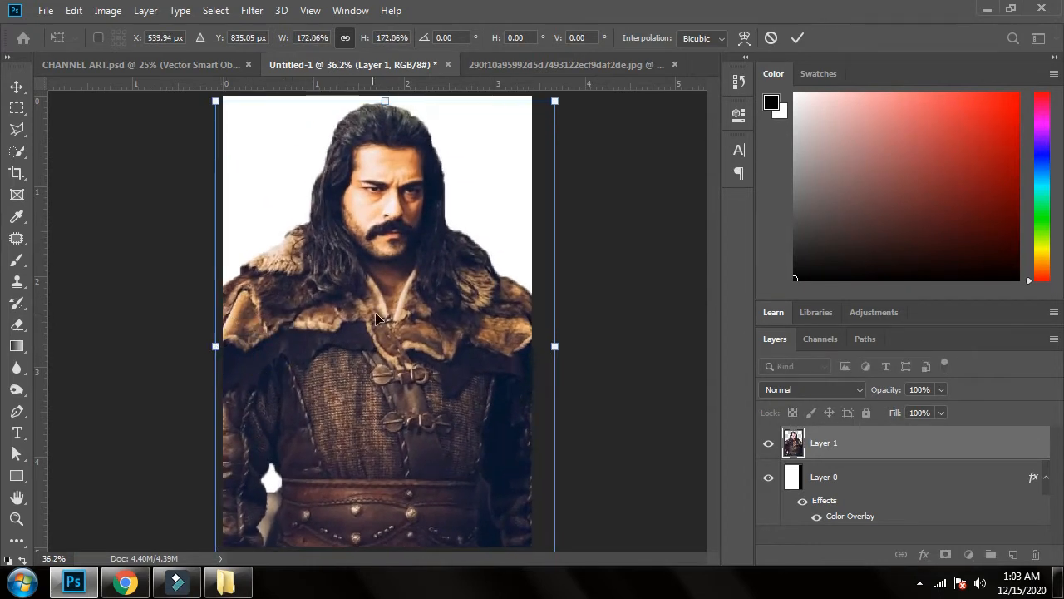
pyautogui.moveTo(376, 321); pyautogui.dragTo(375, 354)
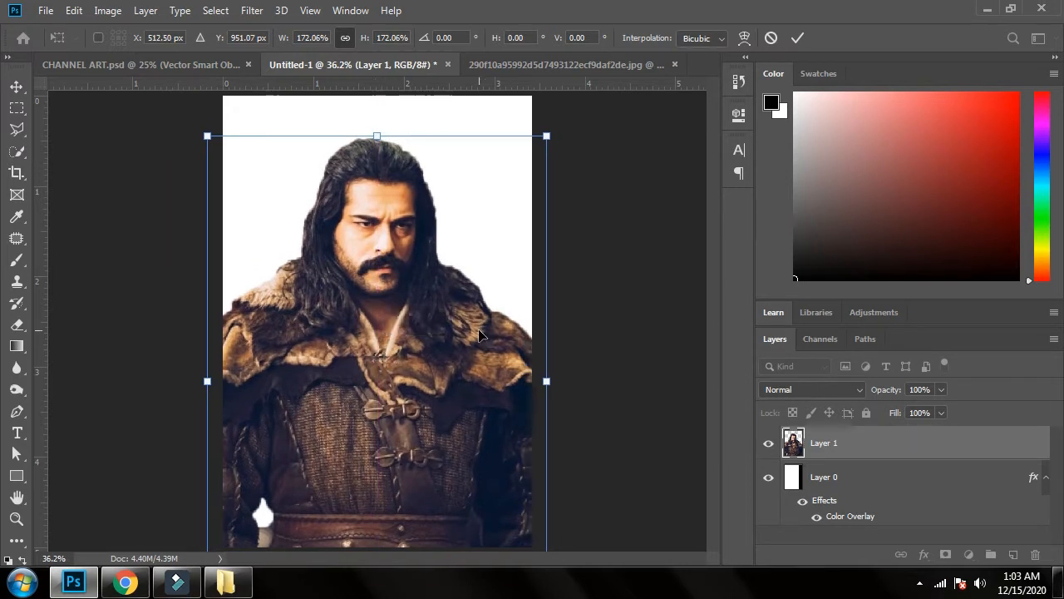
pyautogui.click(796, 37)
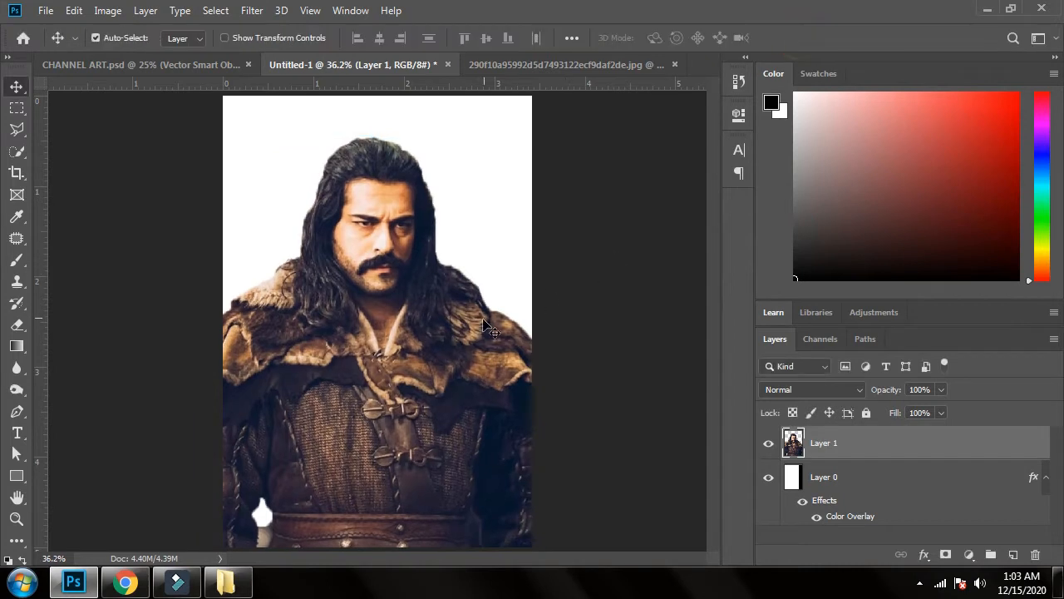
pyautogui.moveTo(464, 347)
pyautogui.mouseDown()
pyautogui.moveTo(454, 372)
pyautogui.moveTo(461, 341)
pyautogui.moveTo(462, 356)
pyautogui.mouseUp()
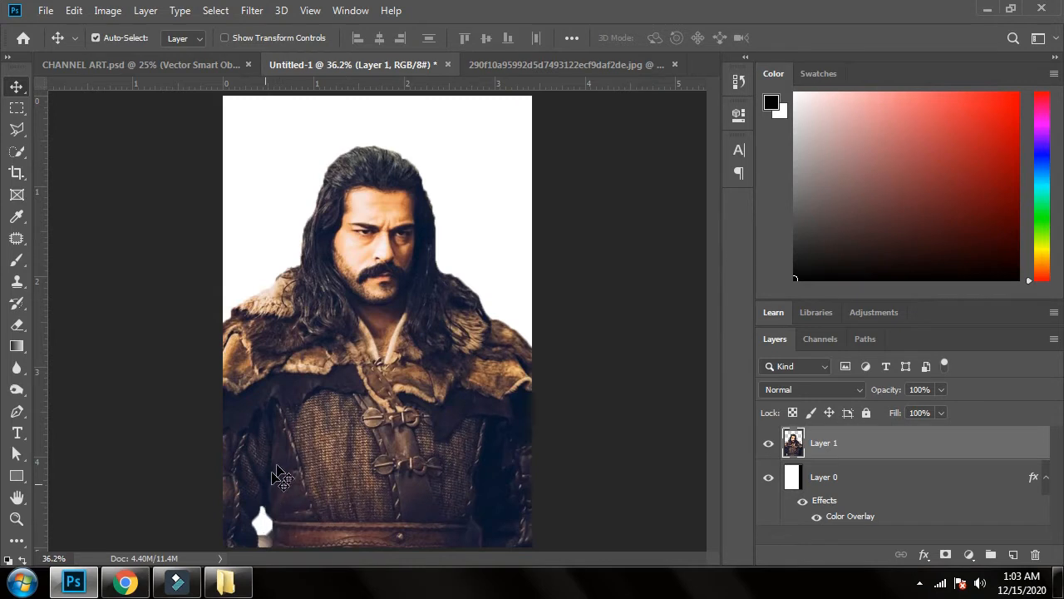
# Step: Scale the man's cut-out up by about 107.8% and keep it centred horizontally at X 512.50 px
pyautogui.hotkey('ctrl', 't')
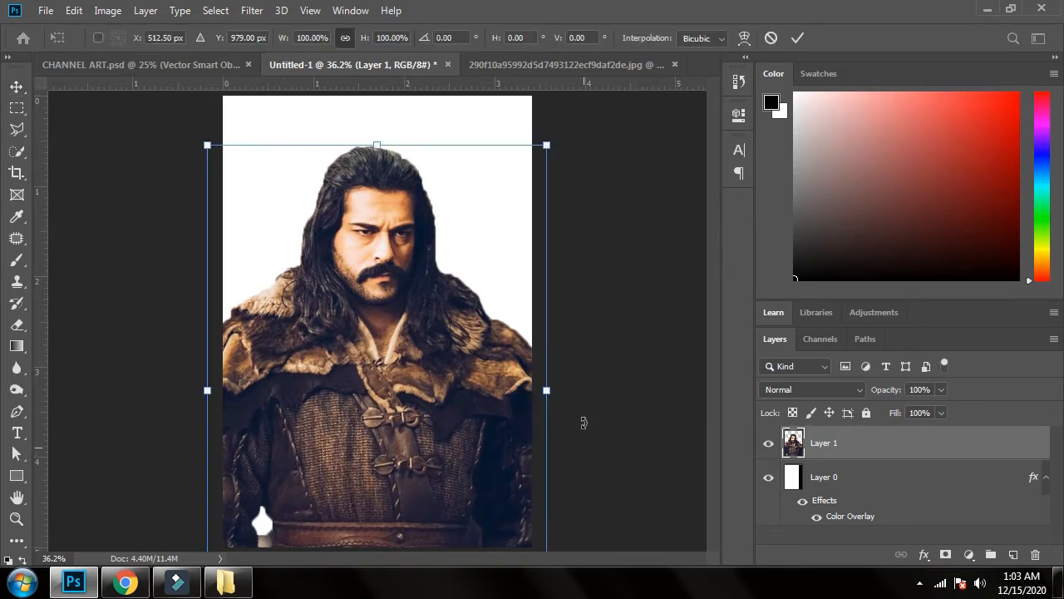
pyautogui.moveTo(547, 389); pyautogui.dragTo(573, 388)
pyautogui.moveTo(452, 403); pyautogui.dragTo(422, 412)
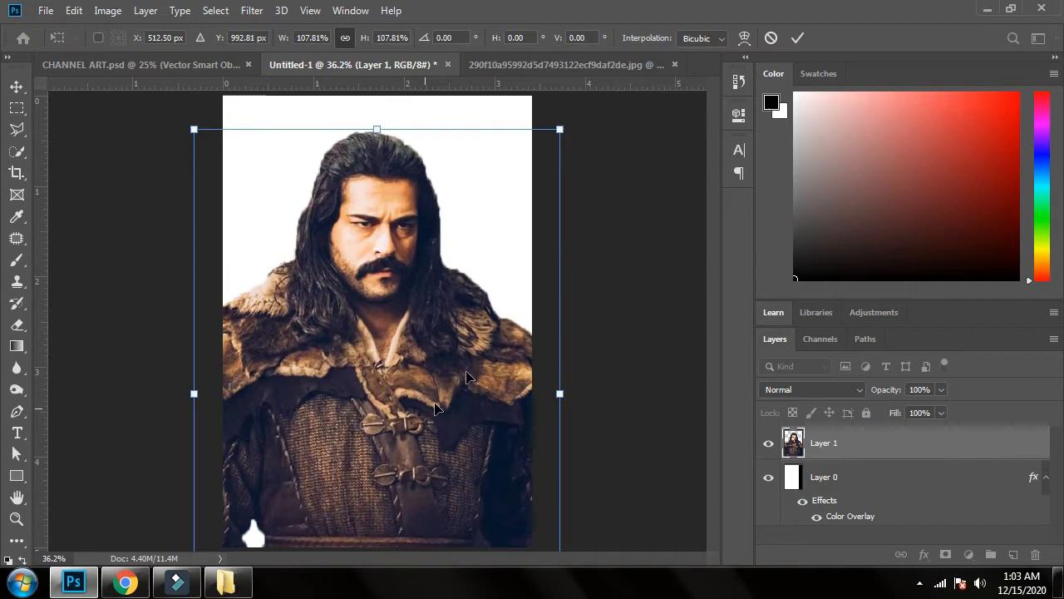
pyautogui.click(796, 39)
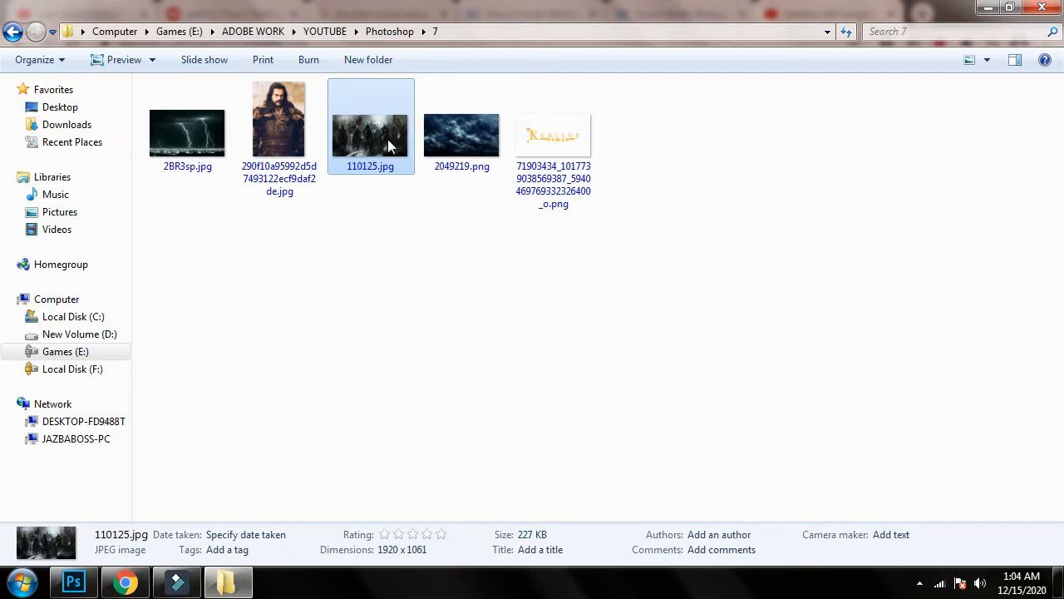
# Step: Place 110125.jpg into the poster, enlarge it to about 20.8% and position it across the canvas's upper half
pyautogui.moveTo(388, 146); pyautogui.dragTo(337, 188)
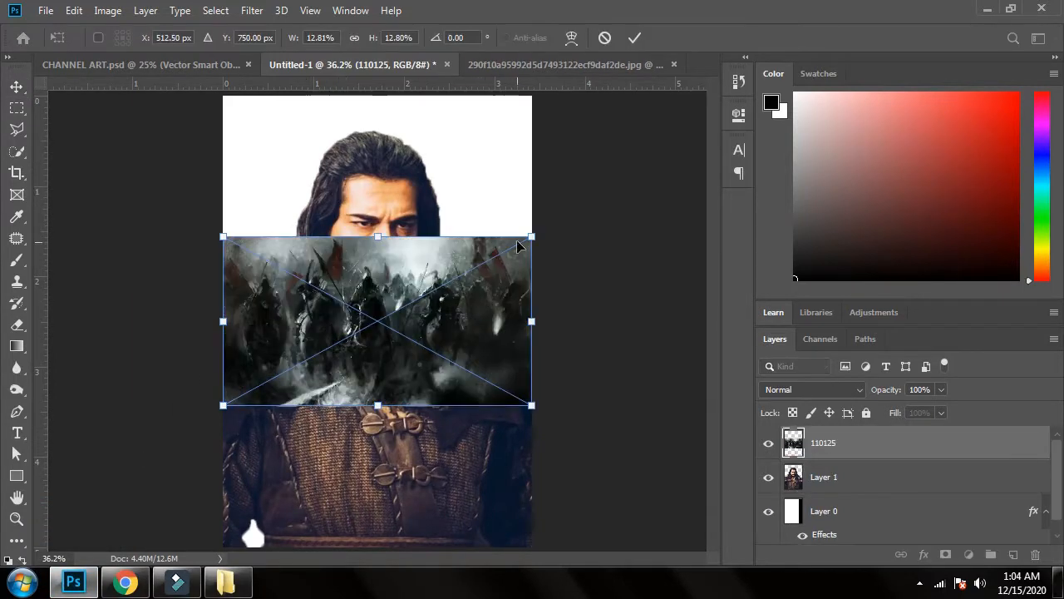
pyautogui.moveTo(533, 239); pyautogui.dragTo(677, 161)
pyautogui.moveTo(481, 279); pyautogui.dragTo(425, 248)
pyautogui.moveTo(507, 179); pyautogui.dragTo(506, 152)
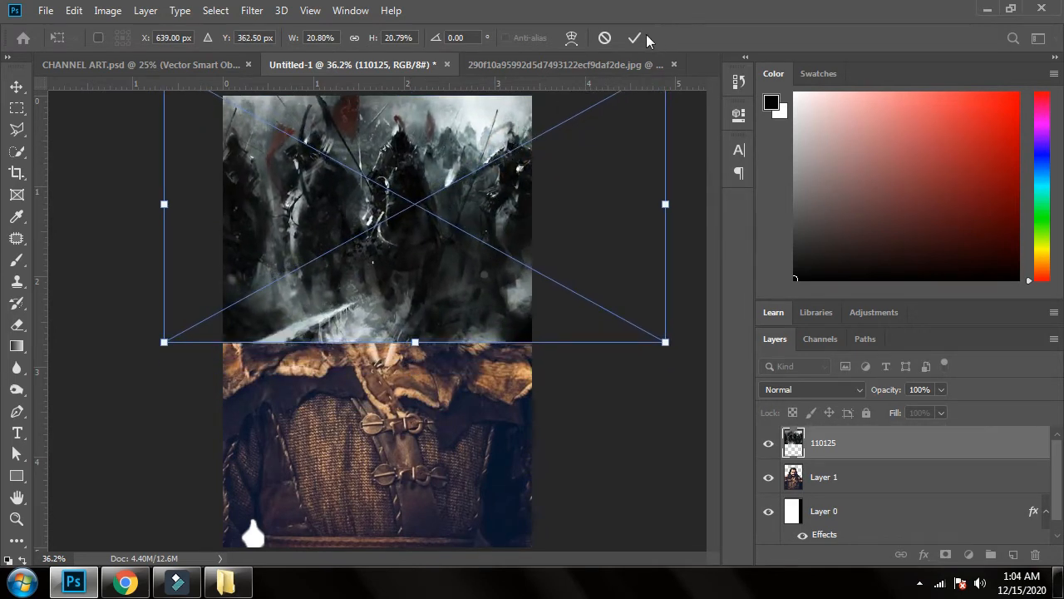
pyautogui.click(636, 37)
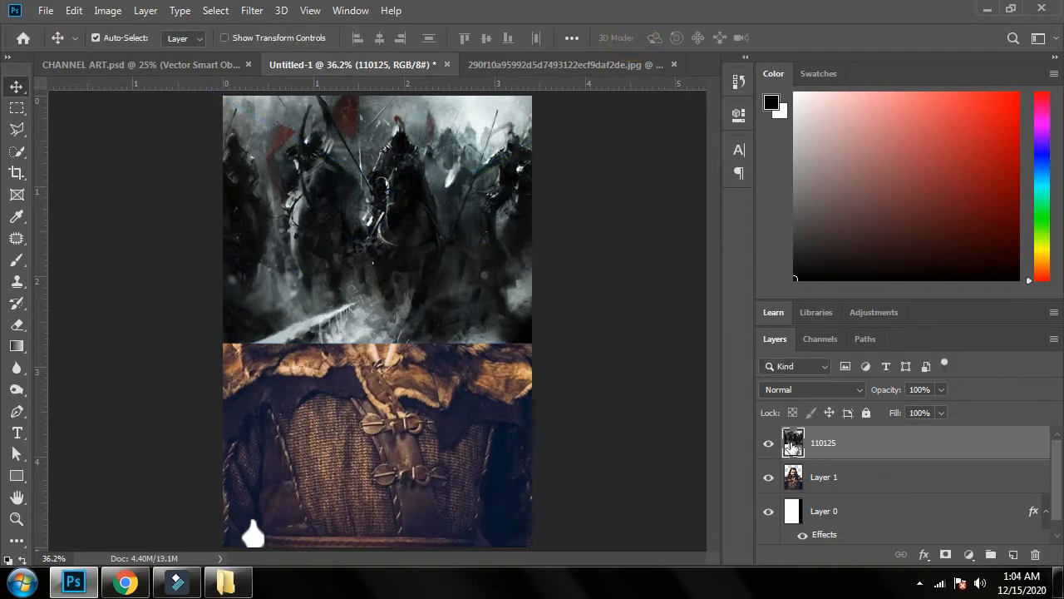
# Step: Toggle the battle image's visibility off and on, and move its layer below the man's layer
pyautogui.click(770, 445)
pyautogui.click(768, 443)
pyautogui.hotkey('ctrl', '[')
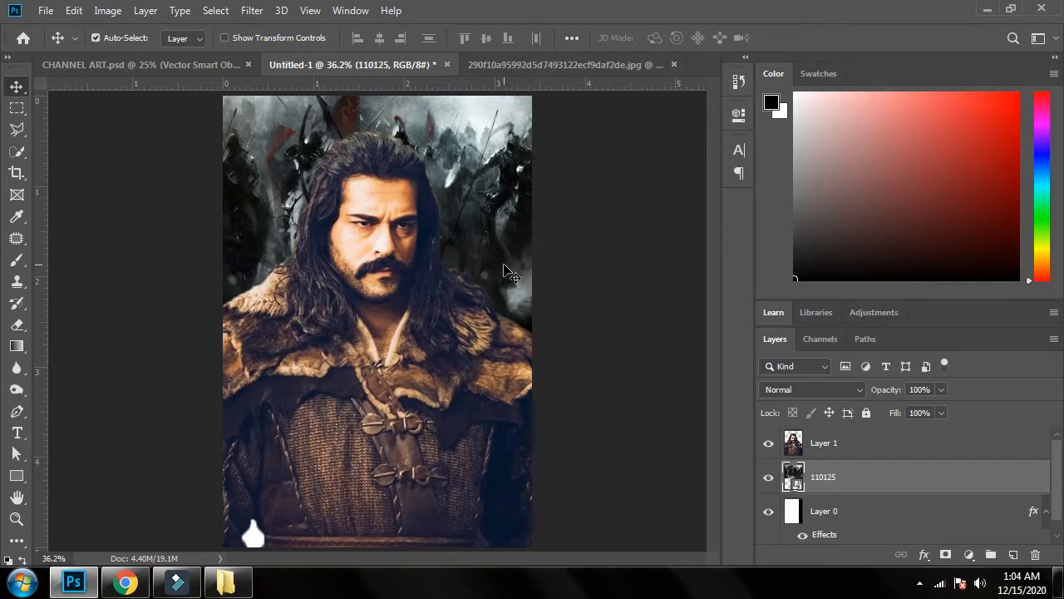
# Step: Draw a rectangle about 373 x 258 px behind the man, covering the white gap beside his arm at the lower left
pyautogui.press('ctrl')
pyautogui.click(17, 474)
pyautogui.moveTo(195, 471); pyautogui.dragTo(309, 548)
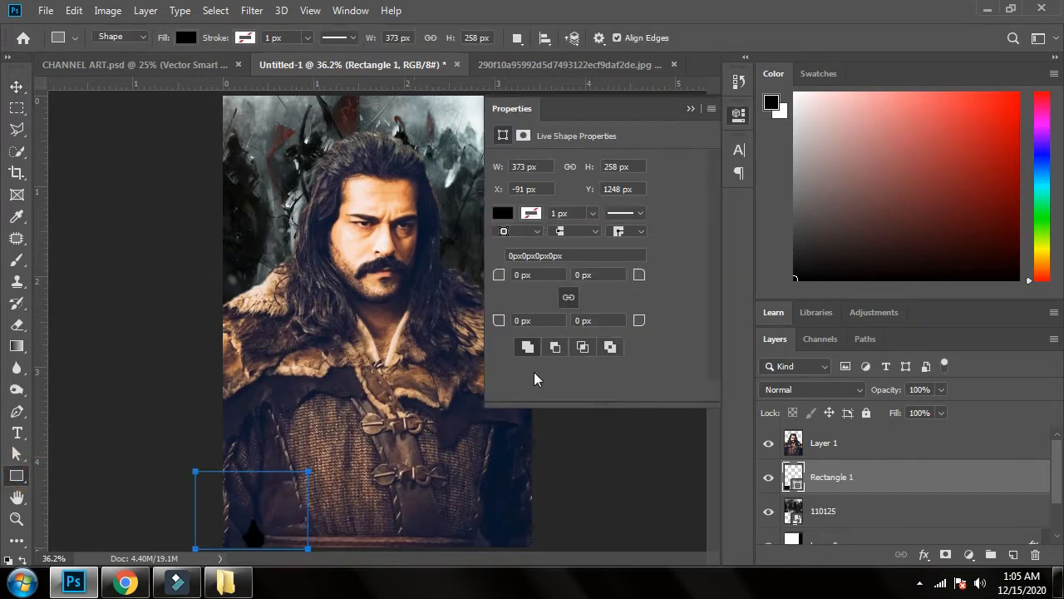
# Step: Fill the rectangle with the dark purple 231e32 sampled from the man's coat beside the gap
pyautogui.click(505, 213)
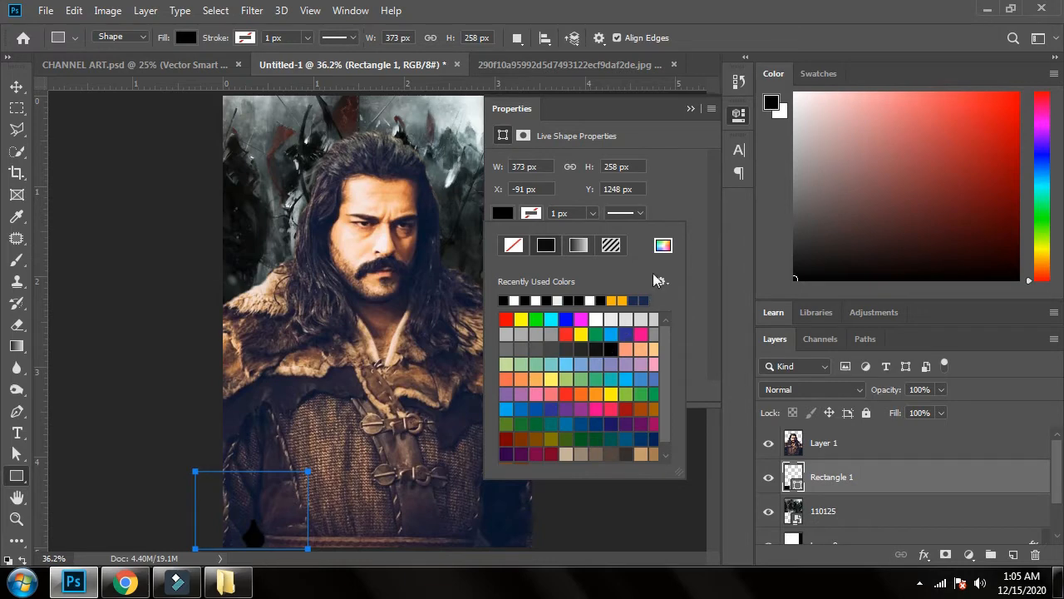
pyautogui.click(666, 244)
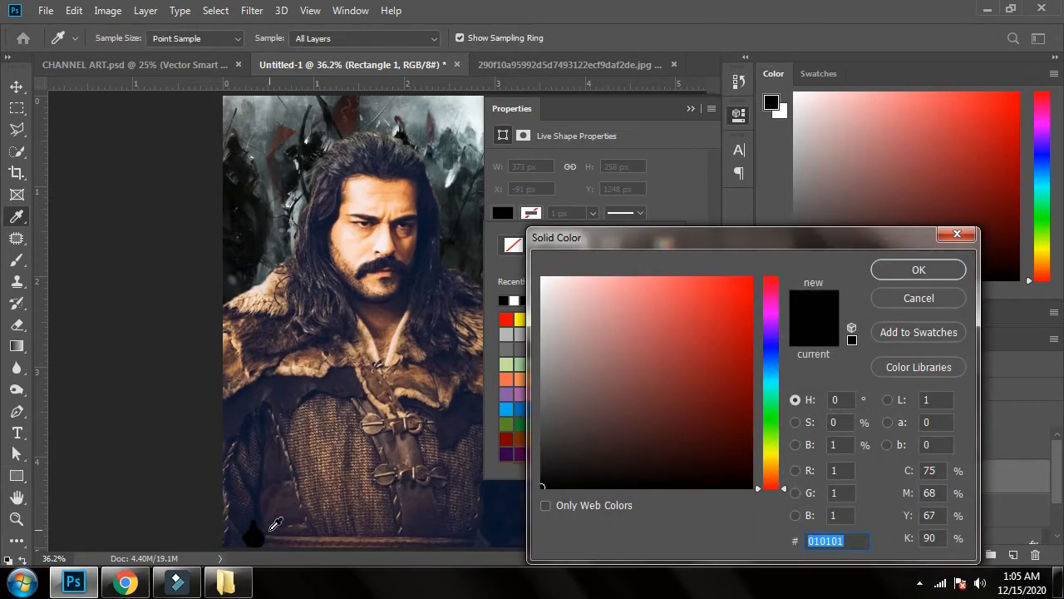
pyautogui.click(272, 528)
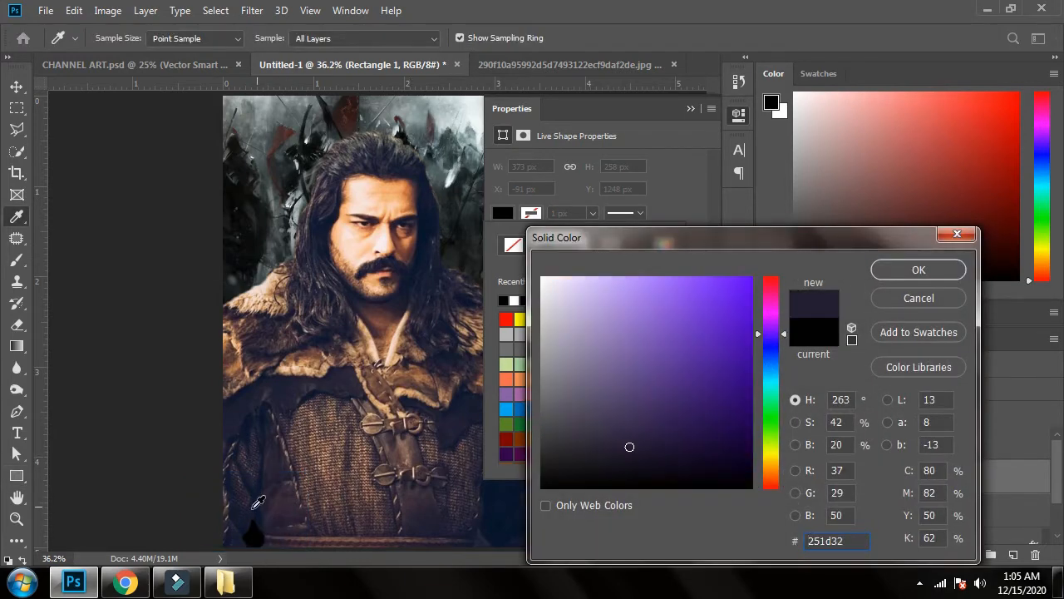
pyautogui.moveTo(267, 512); pyautogui.dragTo(279, 518)
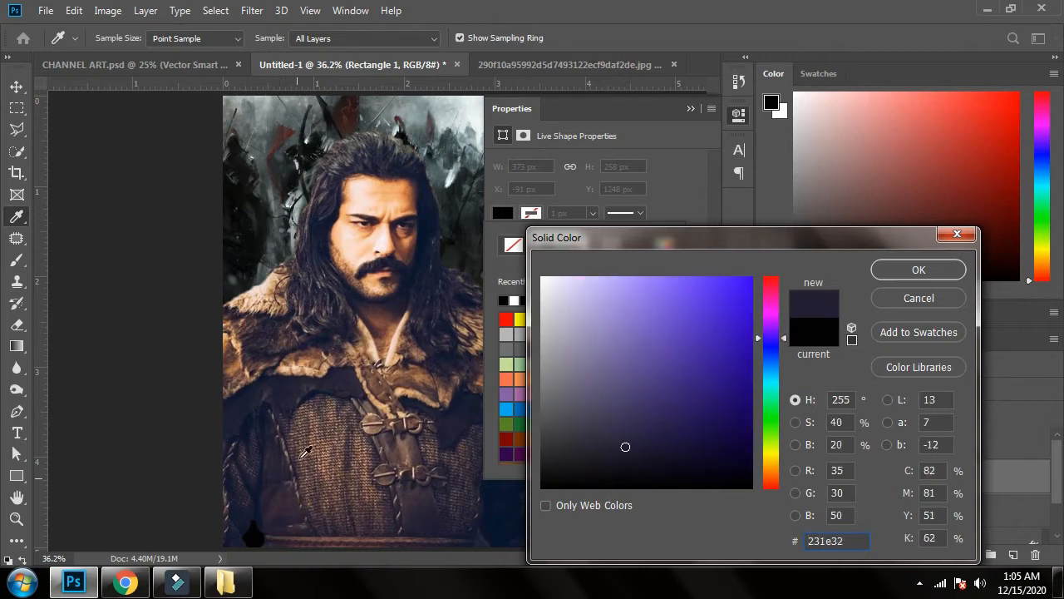
pyautogui.click(919, 270)
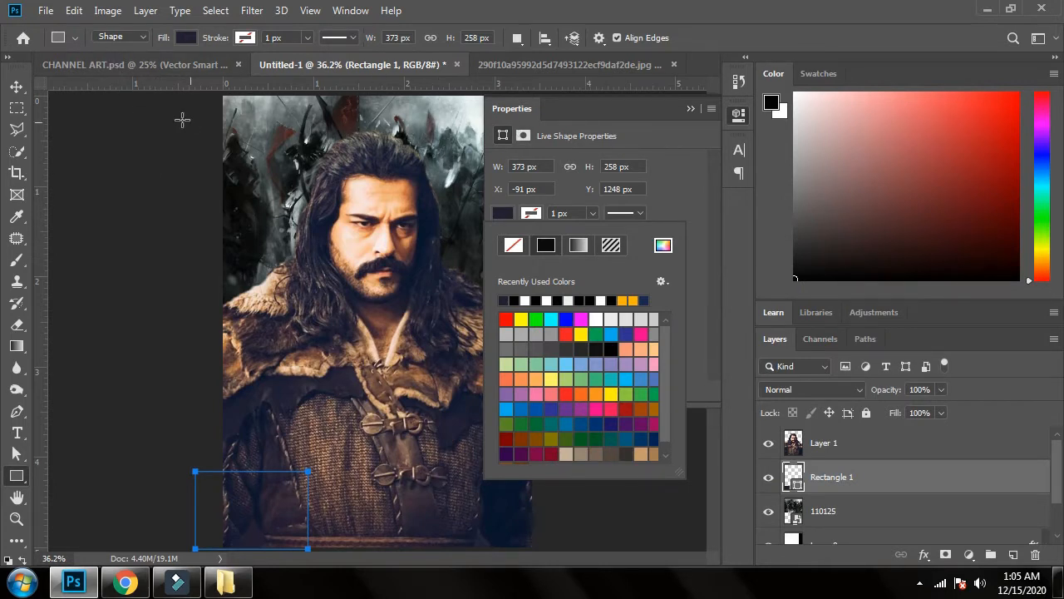
pyautogui.click(18, 86)
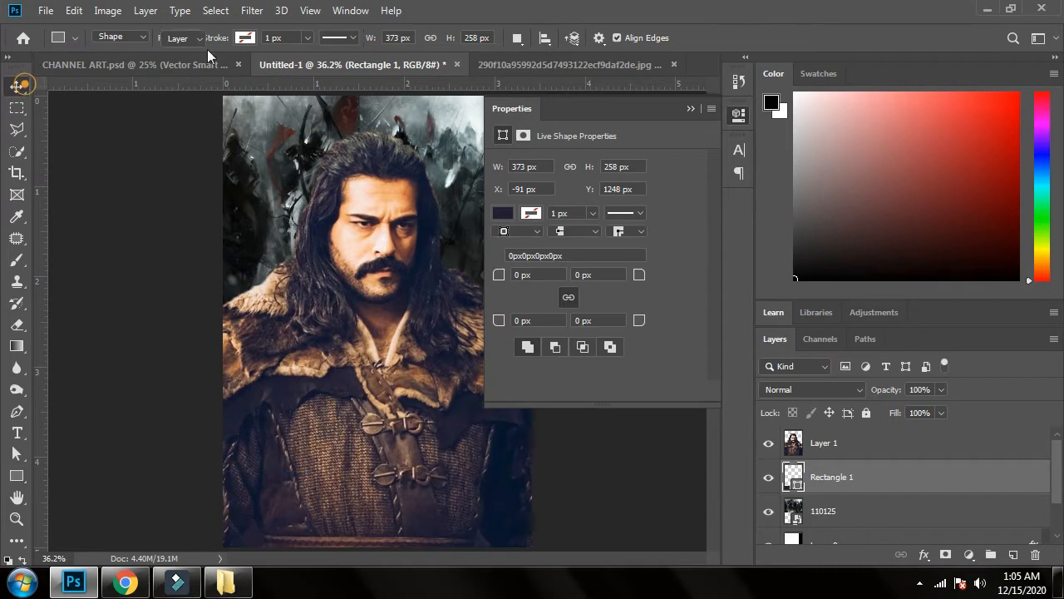
pyautogui.click(689, 111)
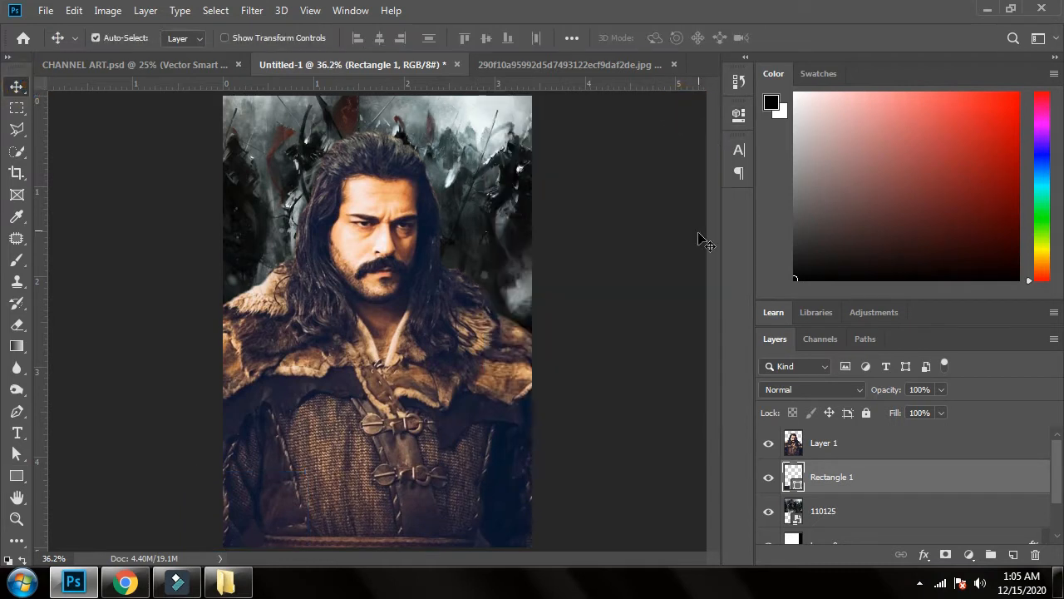
# Step: Apply Brightness/Contrast to the man's layer with brightness -52 and contrast 100
pyautogui.click(892, 457)
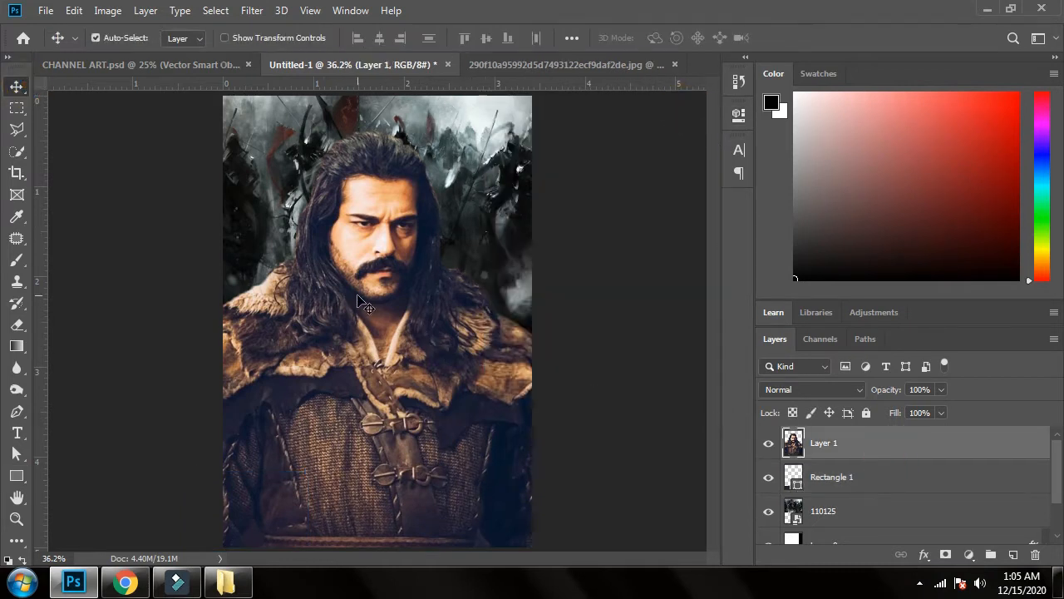
pyautogui.click(105, 11)
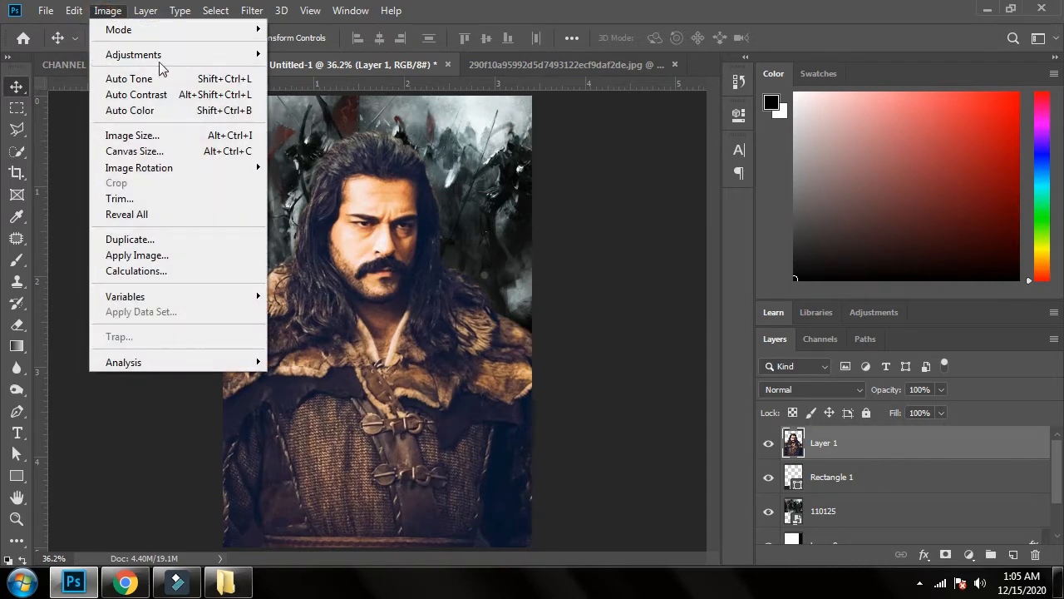
pyautogui.moveTo(159, 56)
pyautogui.click(321, 55)
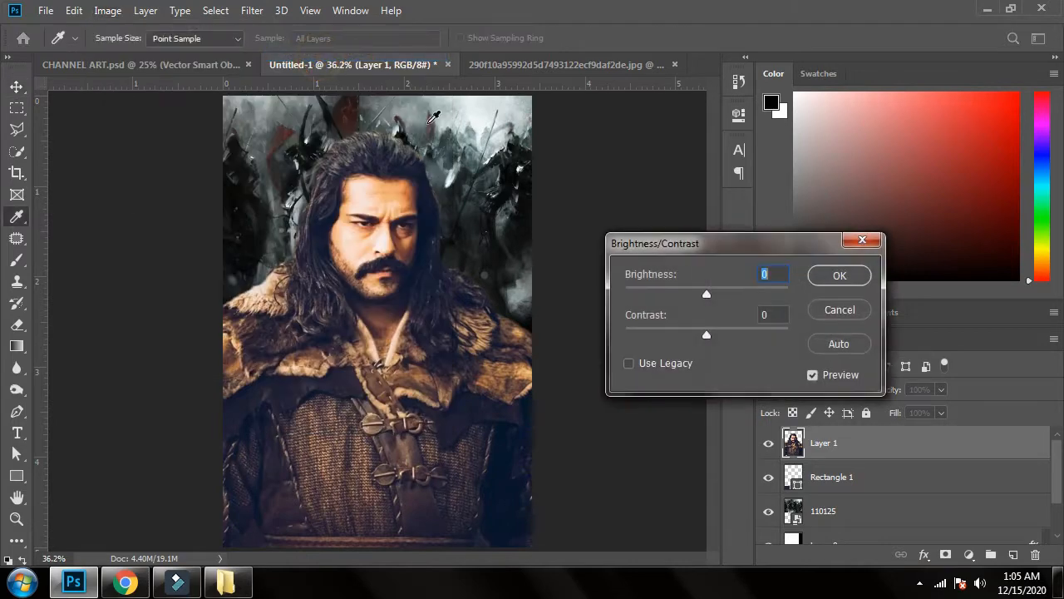
pyautogui.moveTo(706, 292); pyautogui.dragTo(666, 288)
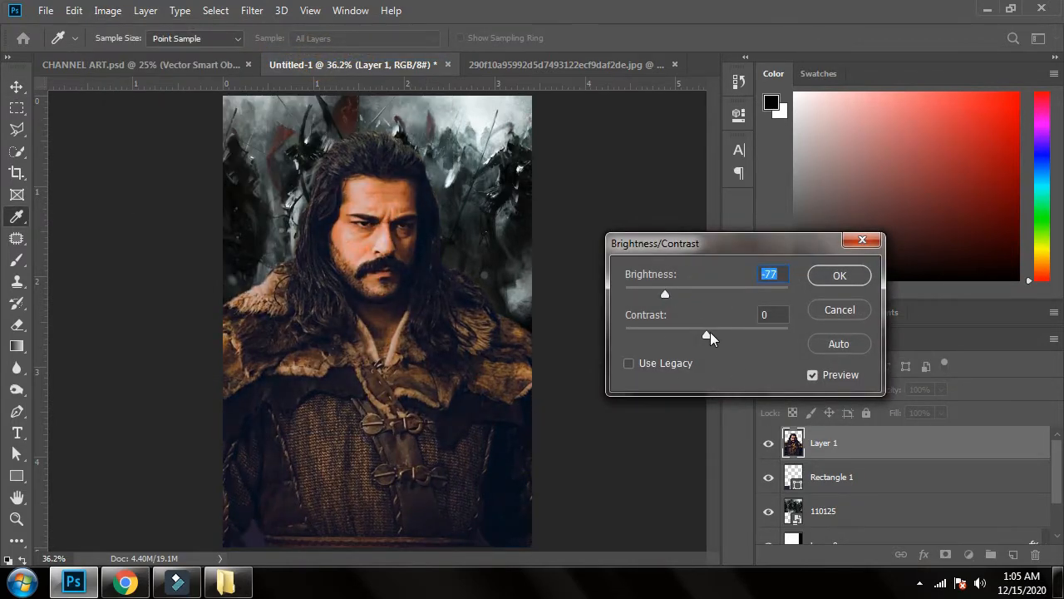
pyautogui.moveTo(707, 333); pyautogui.dragTo(807, 338)
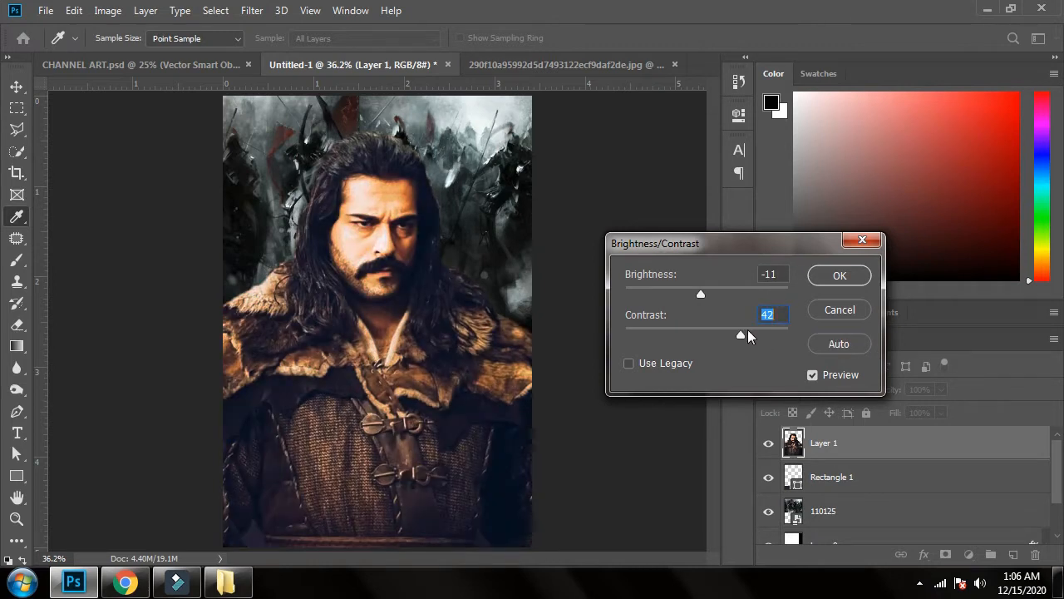
pyautogui.moveTo(743, 335); pyautogui.dragTo(808, 340)
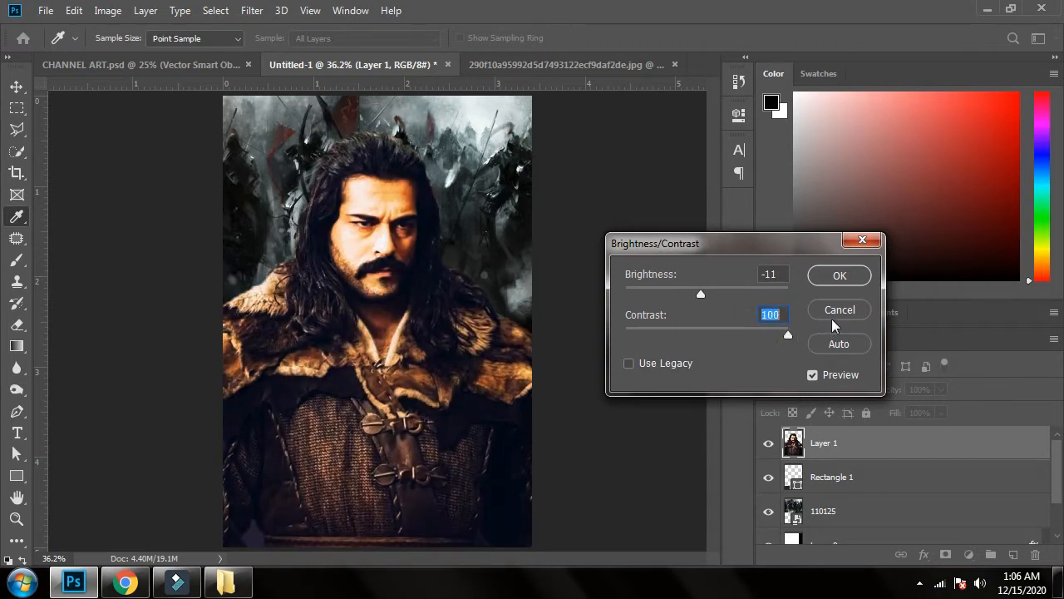
pyautogui.moveTo(689, 287); pyautogui.dragTo(677, 286)
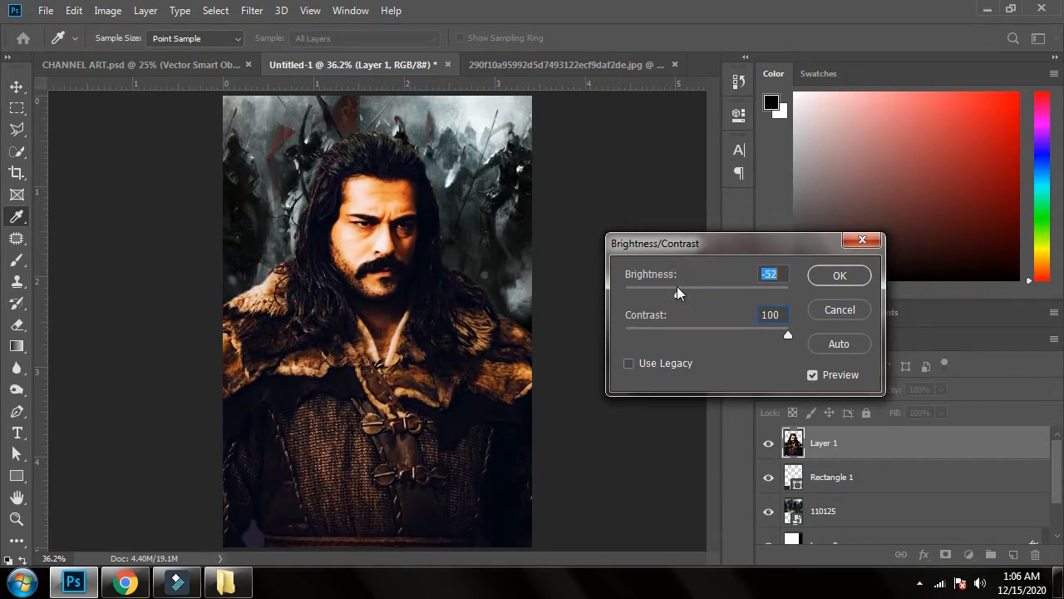
pyautogui.click(840, 275)
pyautogui.press('v')
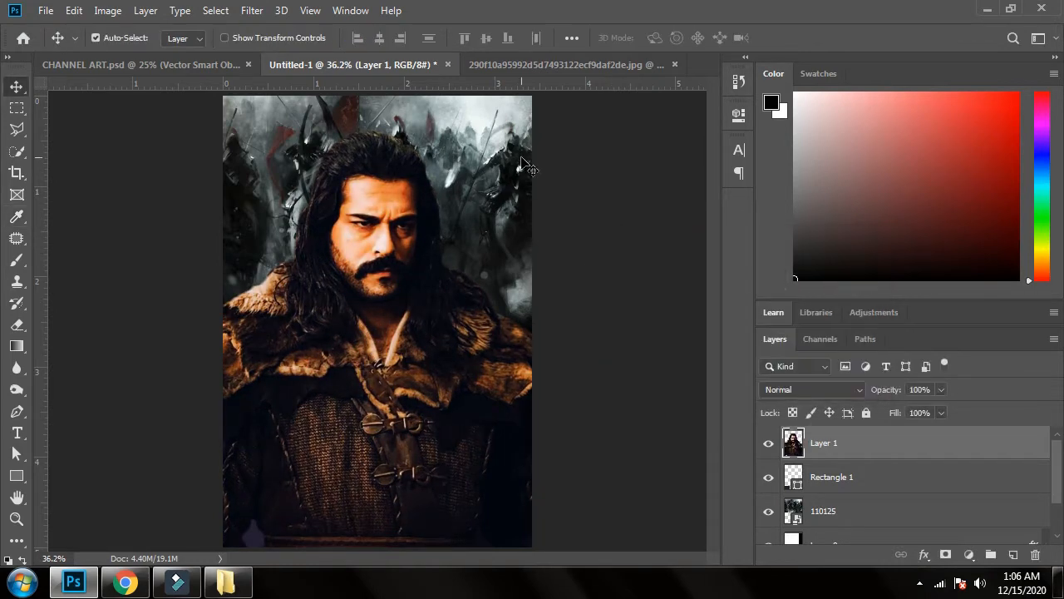
# Step: Apply Levels to the man's layer, keeping the black input at 0 and darkening the midtones slightly
pyautogui.click(104, 11)
pyautogui.moveTo(137, 54)
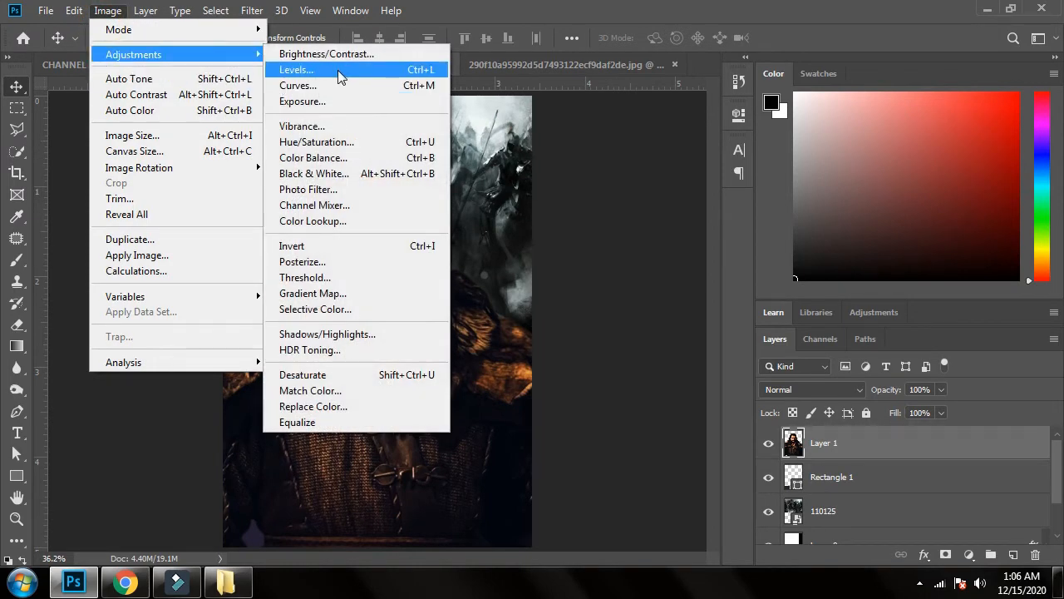
pyautogui.click(341, 77)
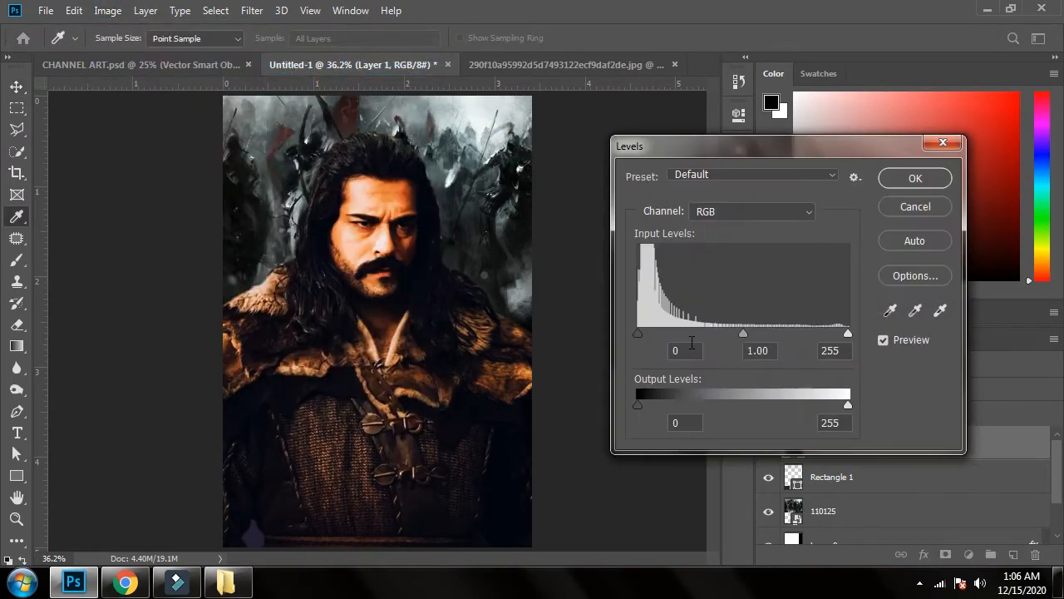
pyautogui.moveTo(643, 335); pyautogui.dragTo(653, 336)
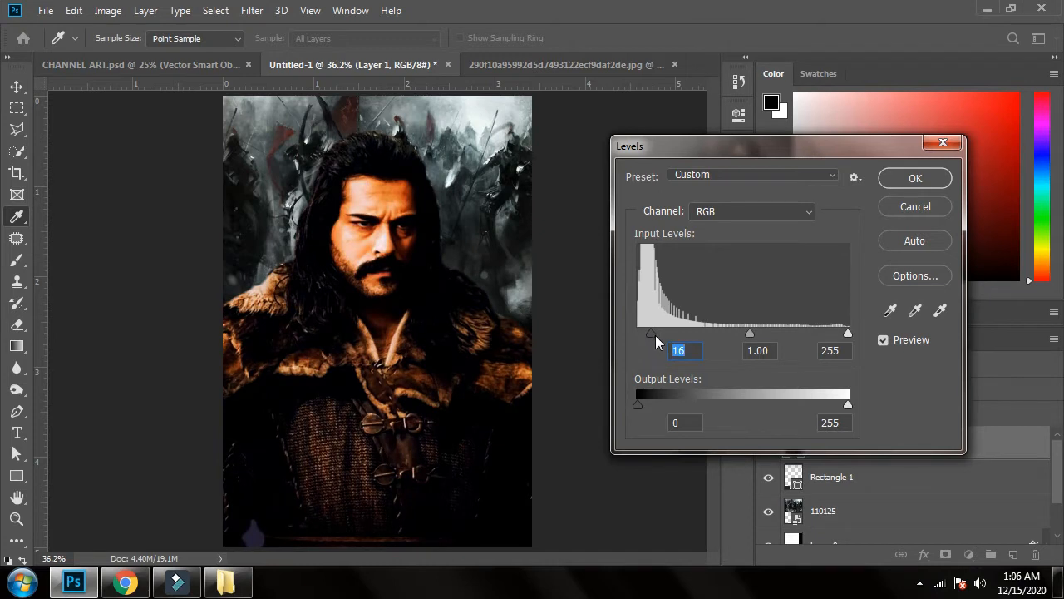
pyautogui.moveTo(653, 335); pyautogui.dragTo(639, 335)
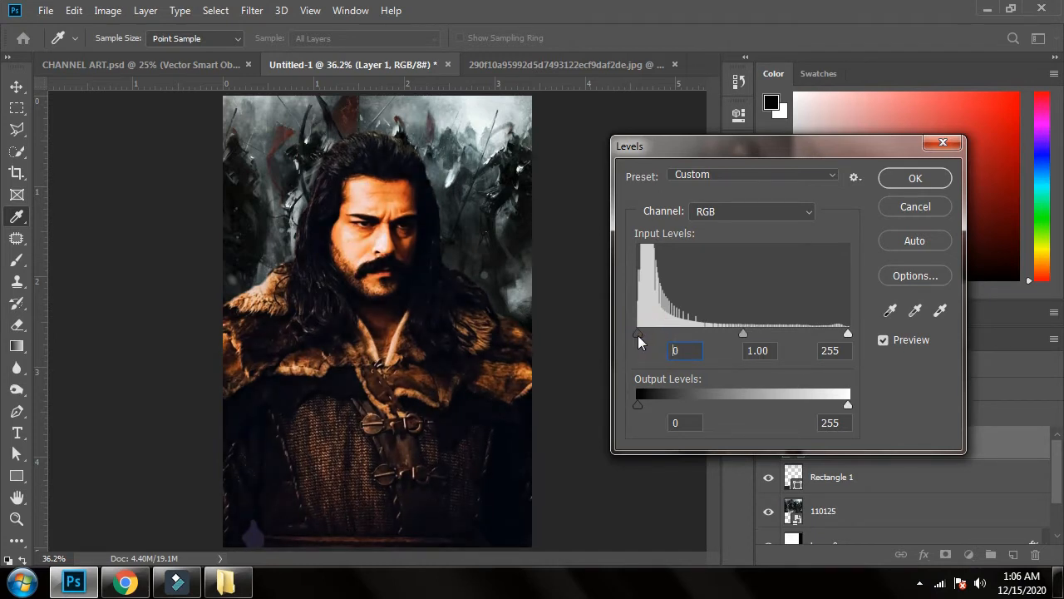
pyautogui.moveTo(743, 333)
pyautogui.mouseDown()
pyautogui.moveTo(726, 333)
pyautogui.moveTo(749, 337)
pyautogui.mouseUp()
pyautogui.click(914, 179)
pyautogui.press('v')
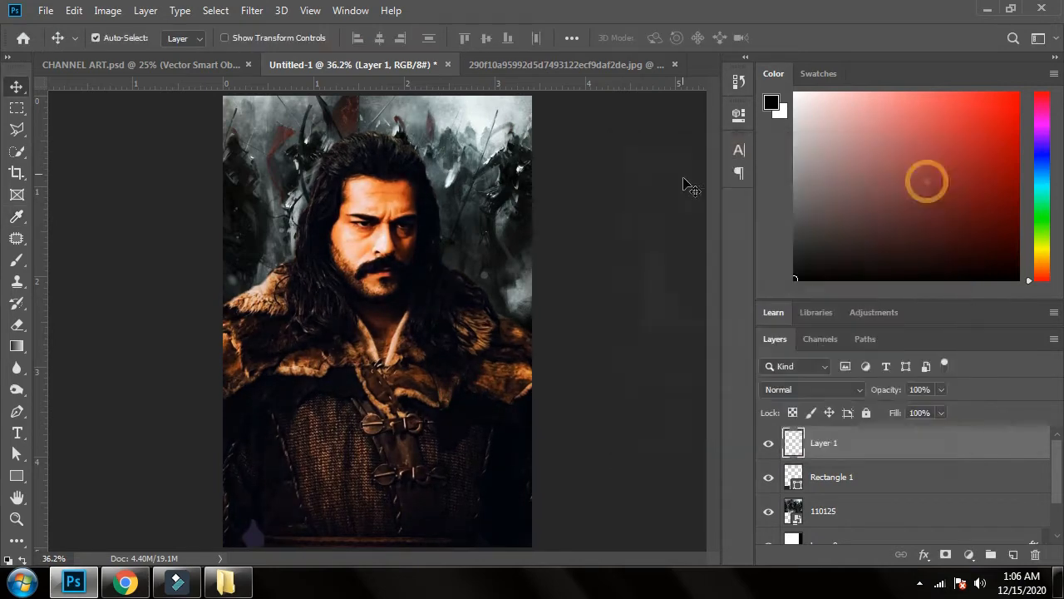
# Step: Apply Curves to the man's layer with RGB points at input 212, output 178 and input 85, output 82
pyautogui.click(107, 11)
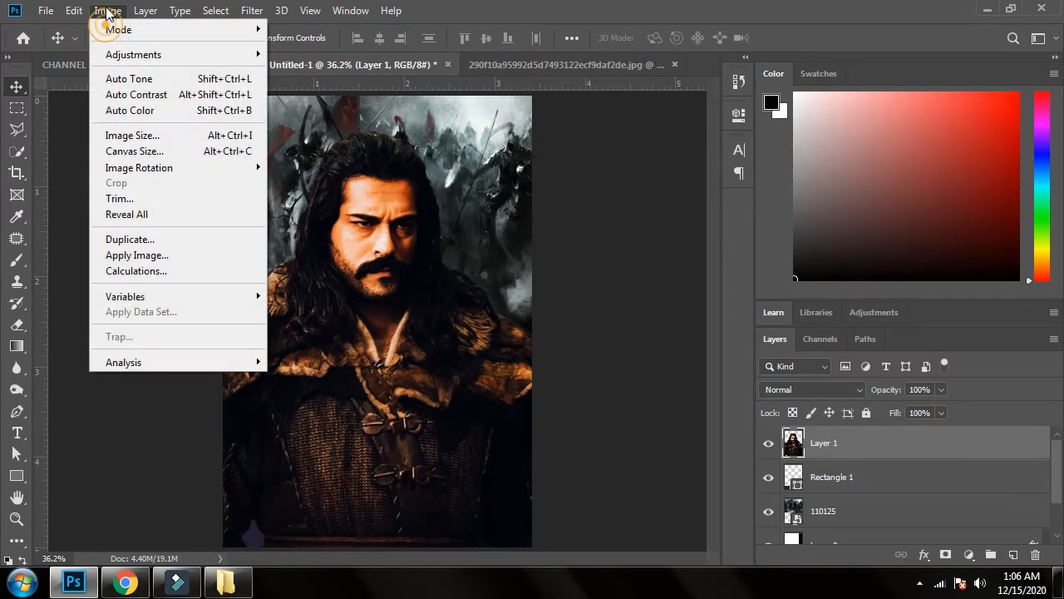
pyautogui.moveTo(148, 58)
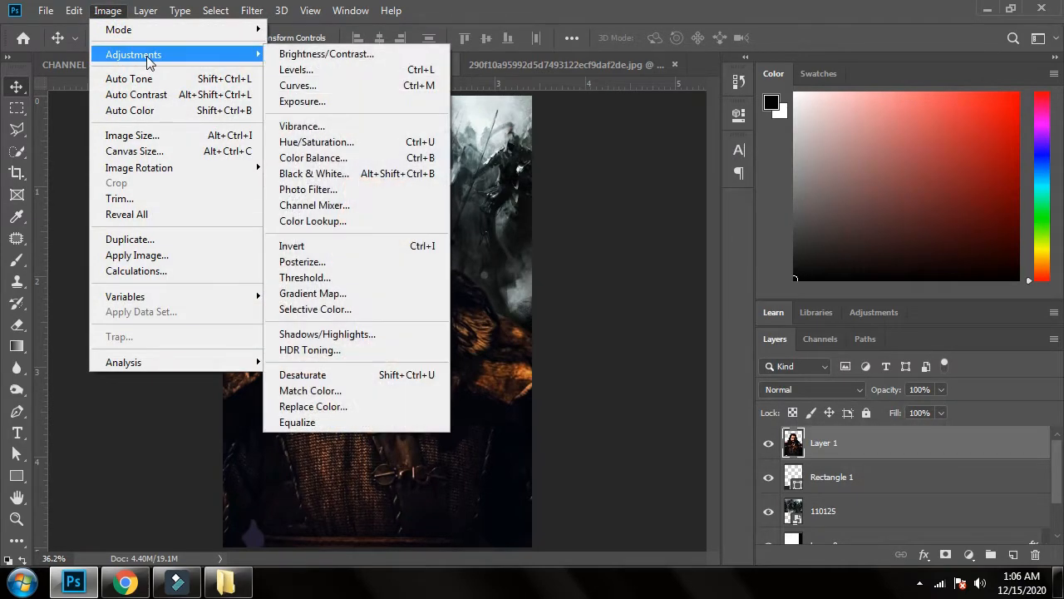
pyautogui.click(392, 85)
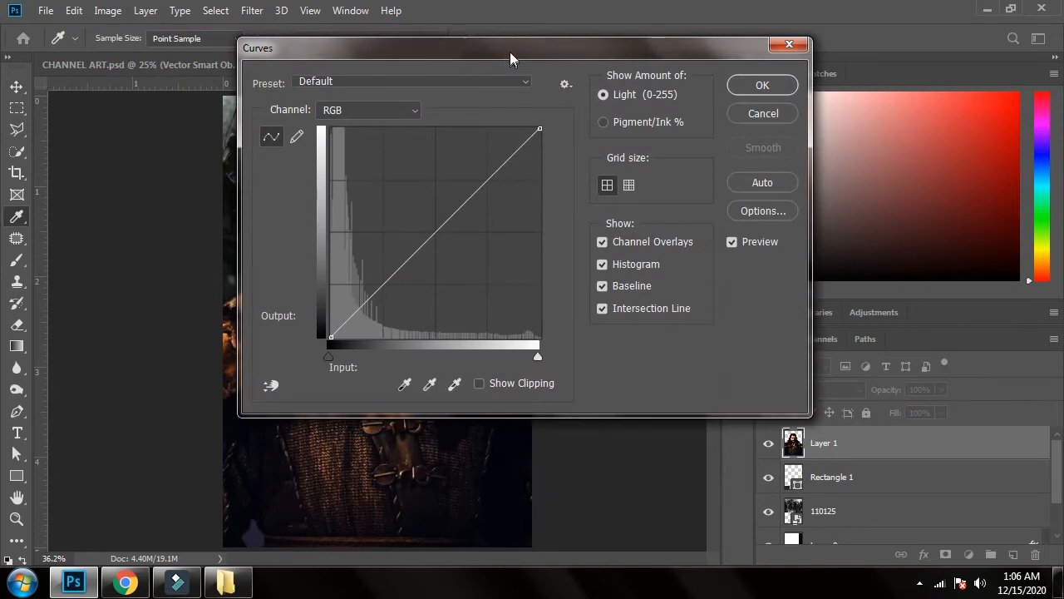
pyautogui.moveTo(510, 51); pyautogui.dragTo(933, 116)
pyautogui.click(914, 240)
pyautogui.moveTo(915, 240); pyautogui.dragTo(927, 255)
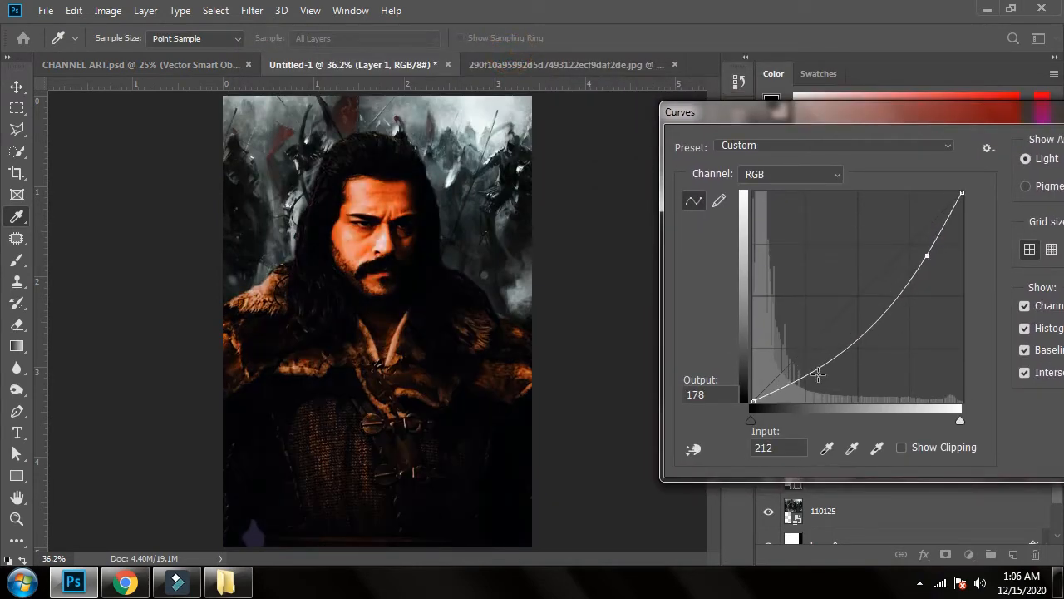
pyautogui.moveTo(821, 369); pyautogui.dragTo(811, 353)
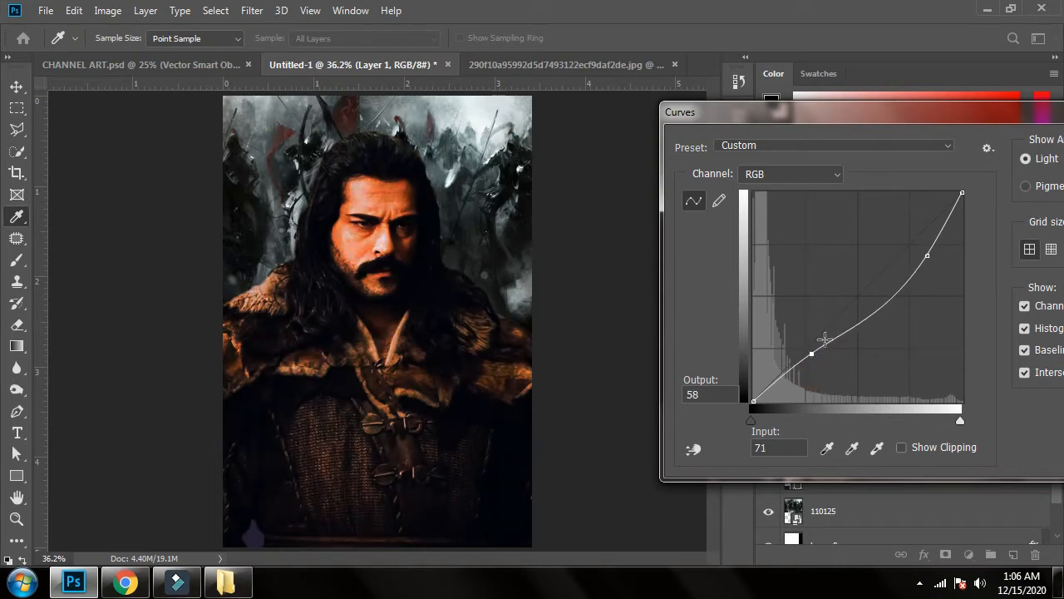
pyautogui.moveTo(812, 354); pyautogui.dragTo(823, 334)
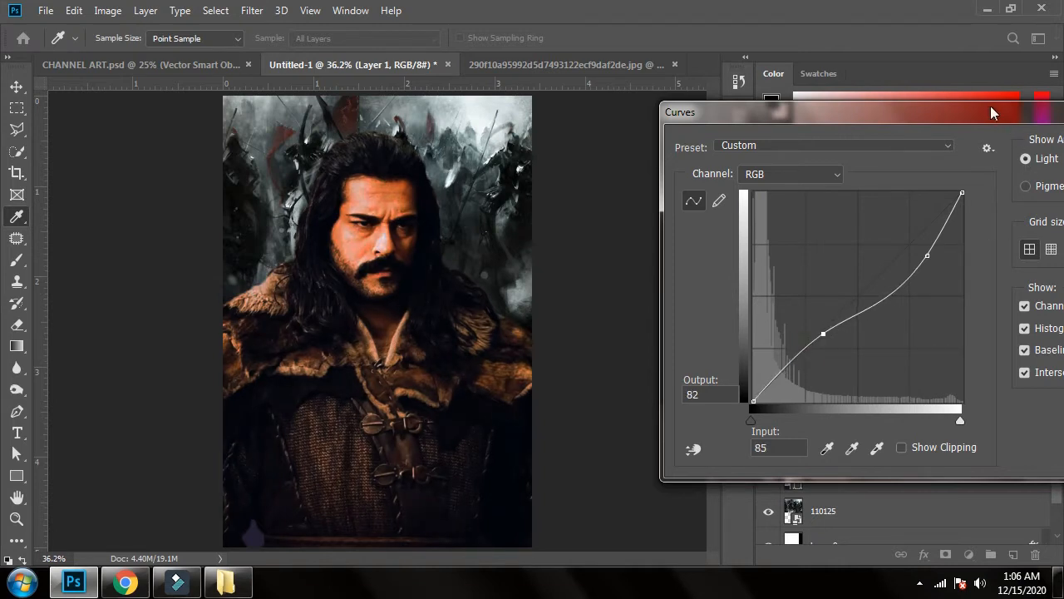
pyautogui.moveTo(977, 133); pyautogui.dragTo(862, 175)
pyautogui.click(952, 166)
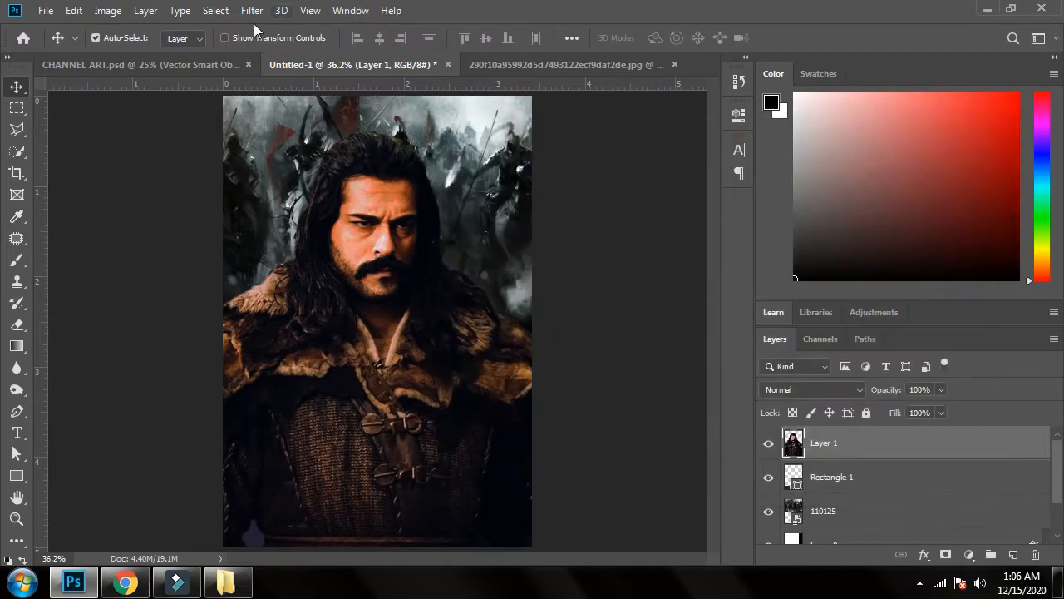
# Step: Apply a Vibrance adjustment to the man's layer with vibrance -26 and saturation -37
pyautogui.click(109, 11)
pyautogui.click(161, 54)
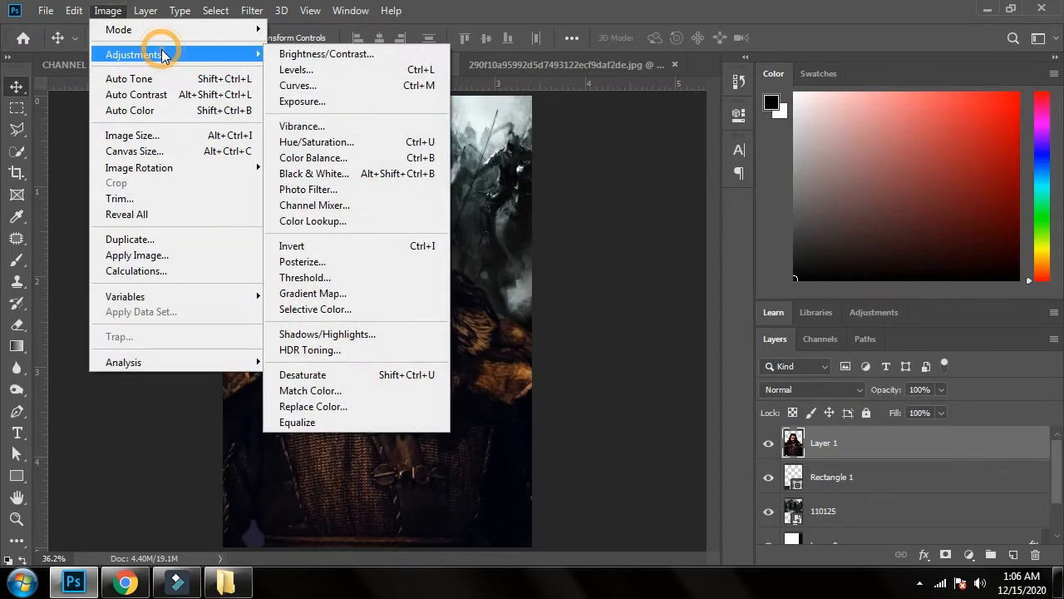
pyautogui.click(364, 125)
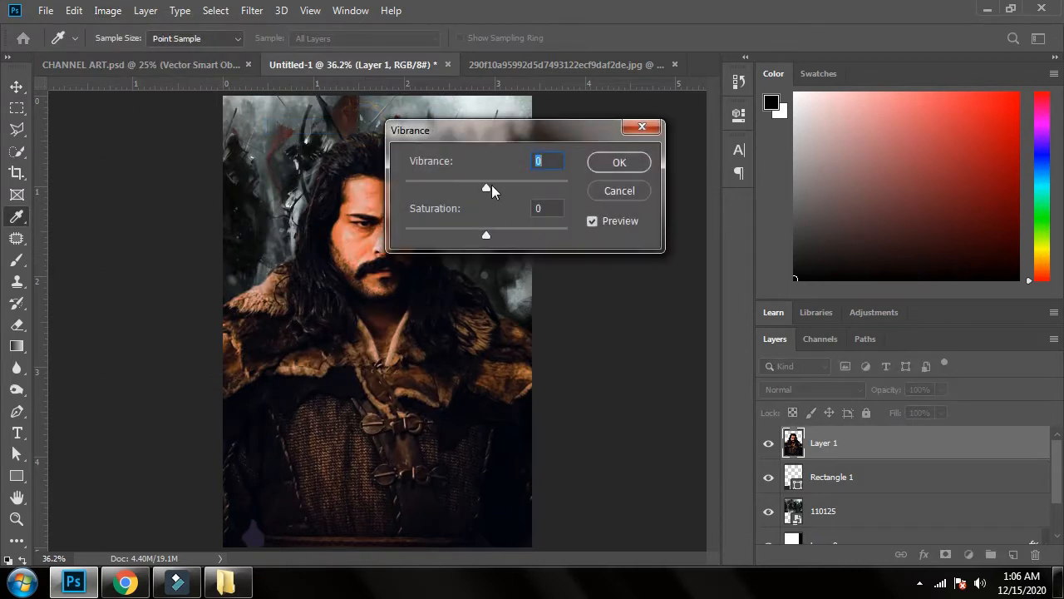
pyautogui.moveTo(488, 188); pyautogui.dragTo(465, 191)
pyautogui.moveTo(488, 236); pyautogui.dragTo(457, 236)
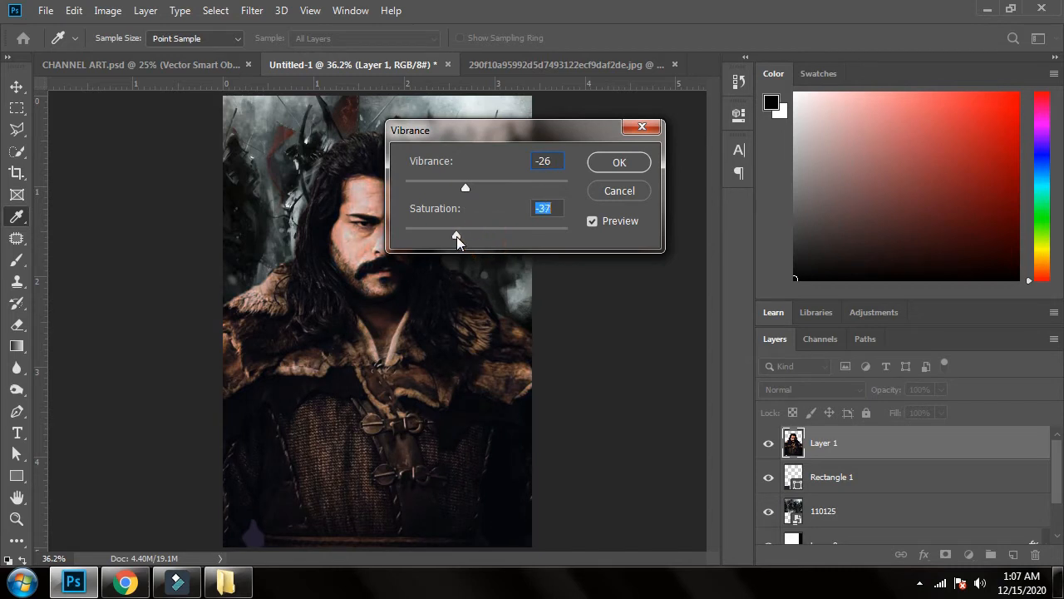
pyautogui.click(620, 162)
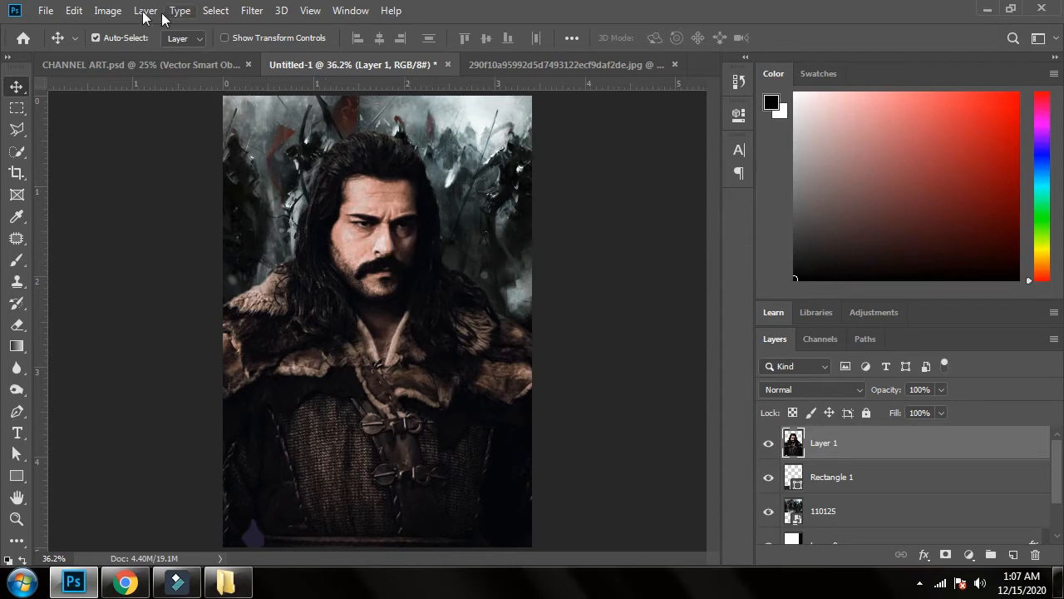
# Step: Apply Hue/Saturation to the man's layer with hue +24 and saturation -40
pyautogui.click(108, 11)
pyautogui.moveTo(170, 55)
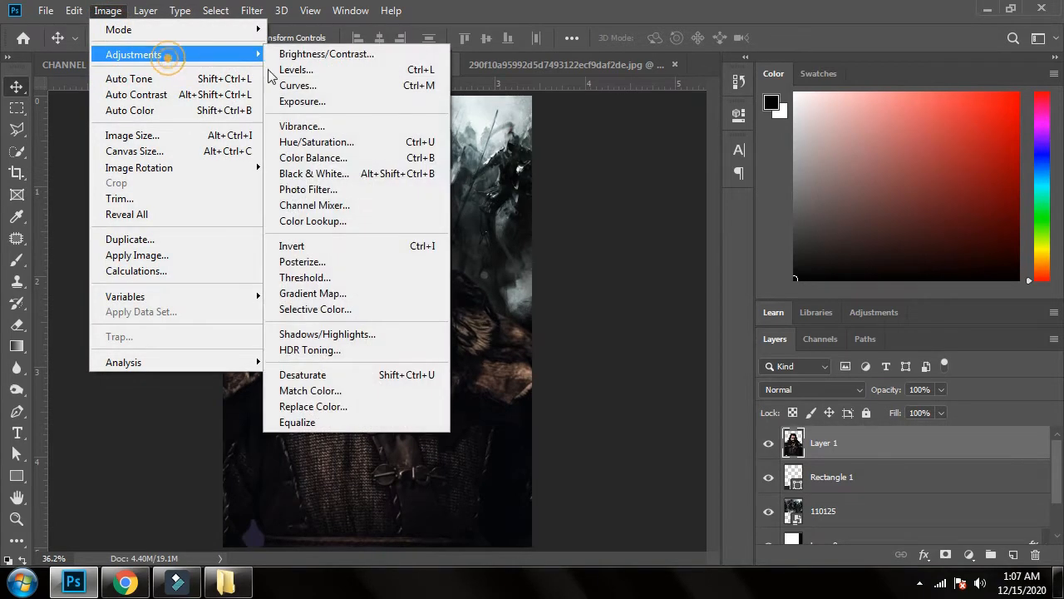
pyautogui.click(375, 143)
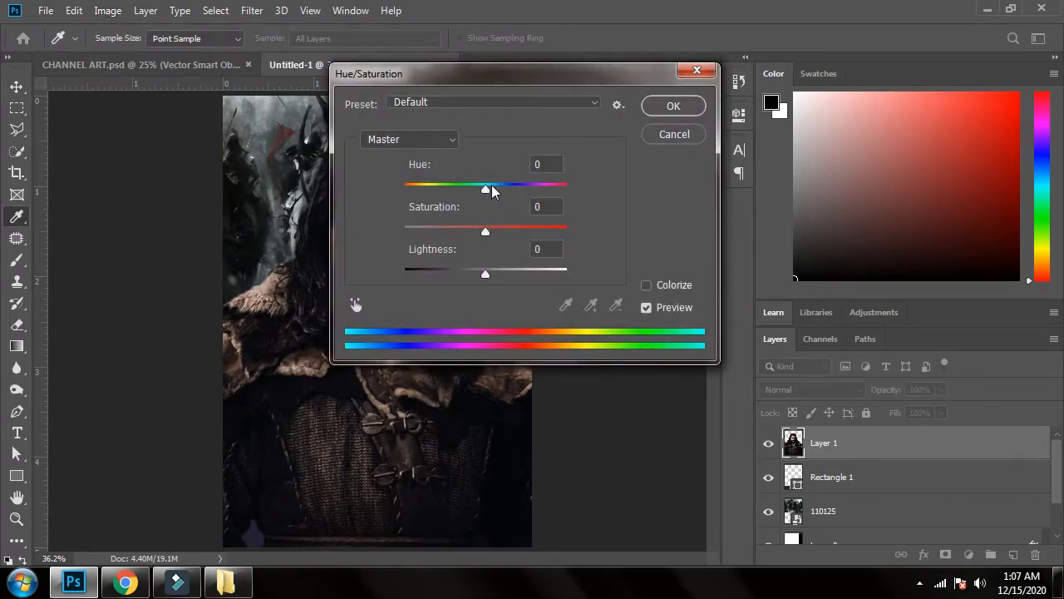
pyautogui.moveTo(511, 79); pyautogui.dragTo(715, 110)
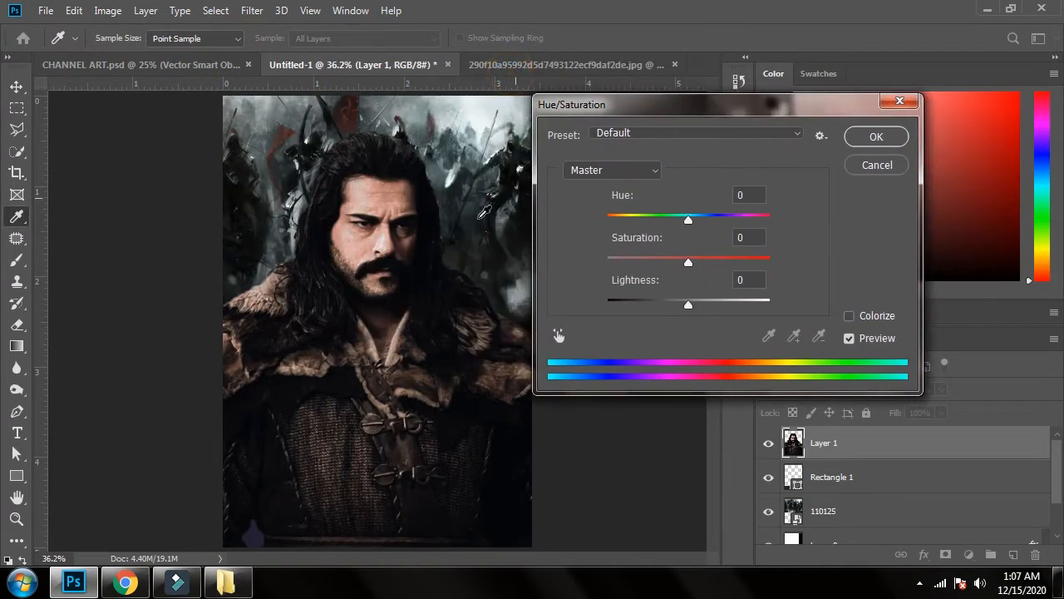
pyautogui.moveTo(688, 218); pyautogui.dragTo(710, 226)
pyautogui.moveTo(675, 263); pyautogui.dragTo(657, 264)
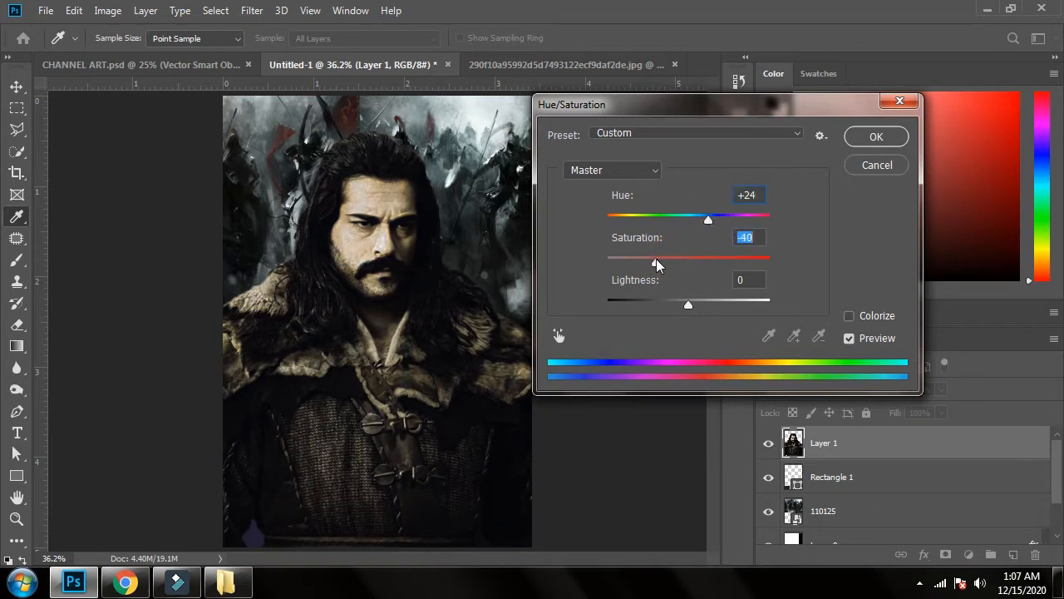
pyautogui.click(877, 138)
pyautogui.press('v')
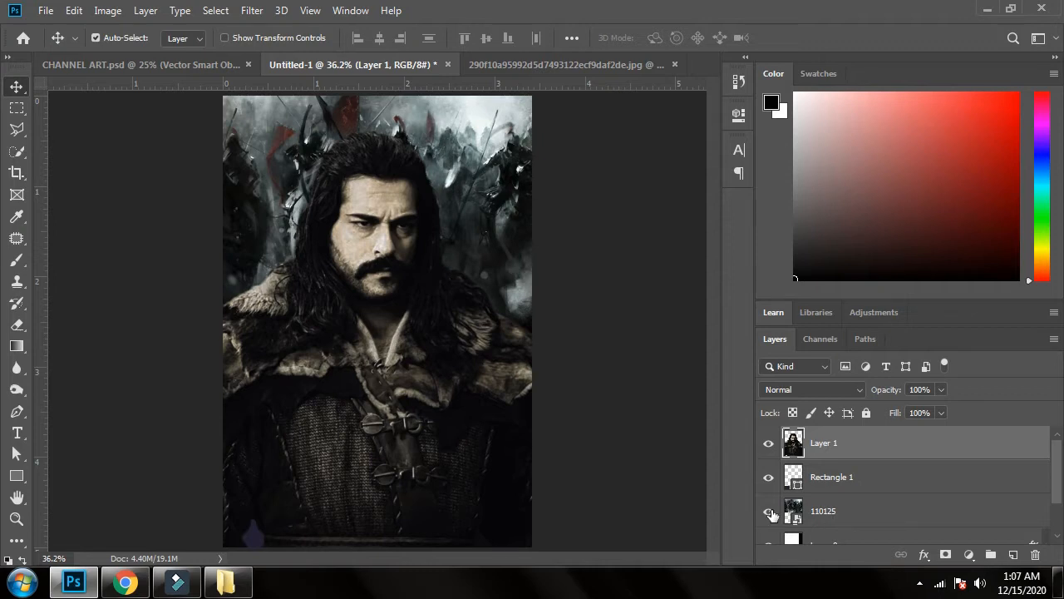
# Step: Apply Auto Tone, Auto Contrast and Auto Color to the battle background layer 110125
pyautogui.click(795, 516)
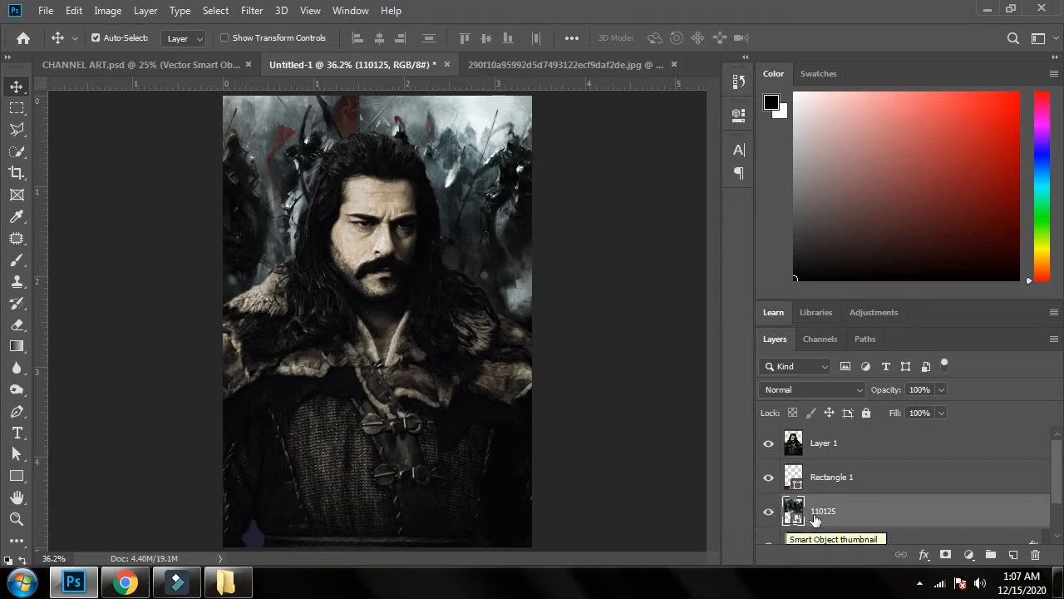
pyautogui.click(104, 12)
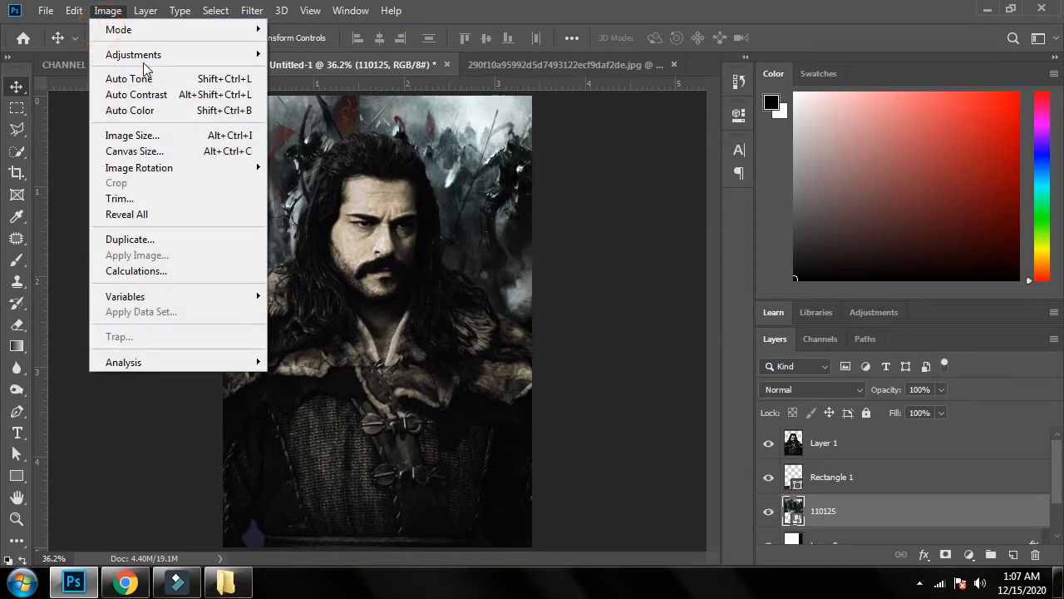
pyautogui.click(148, 78)
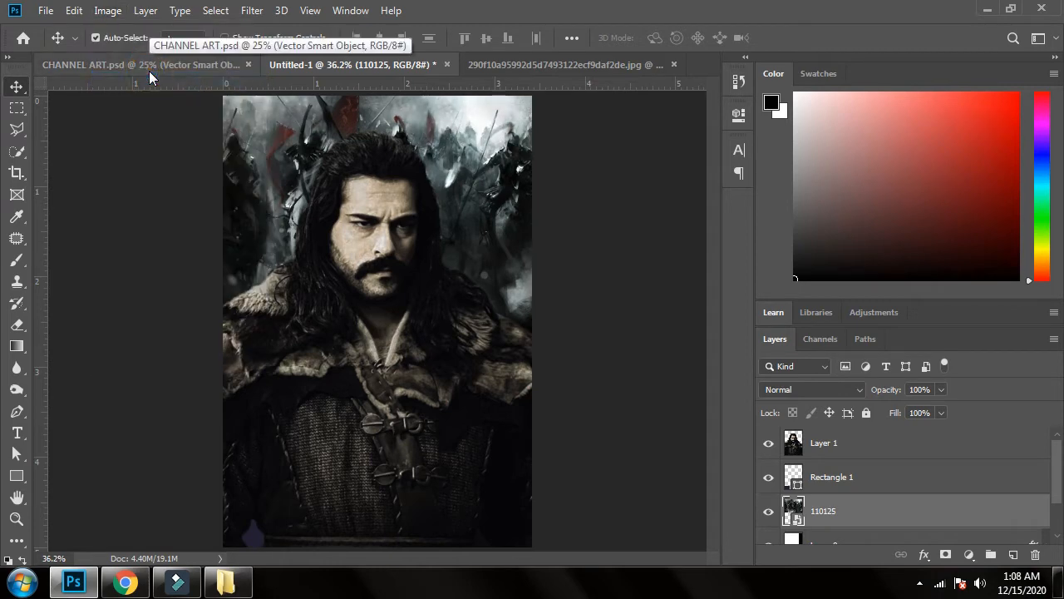
pyautogui.click(110, 11)
pyautogui.click(143, 96)
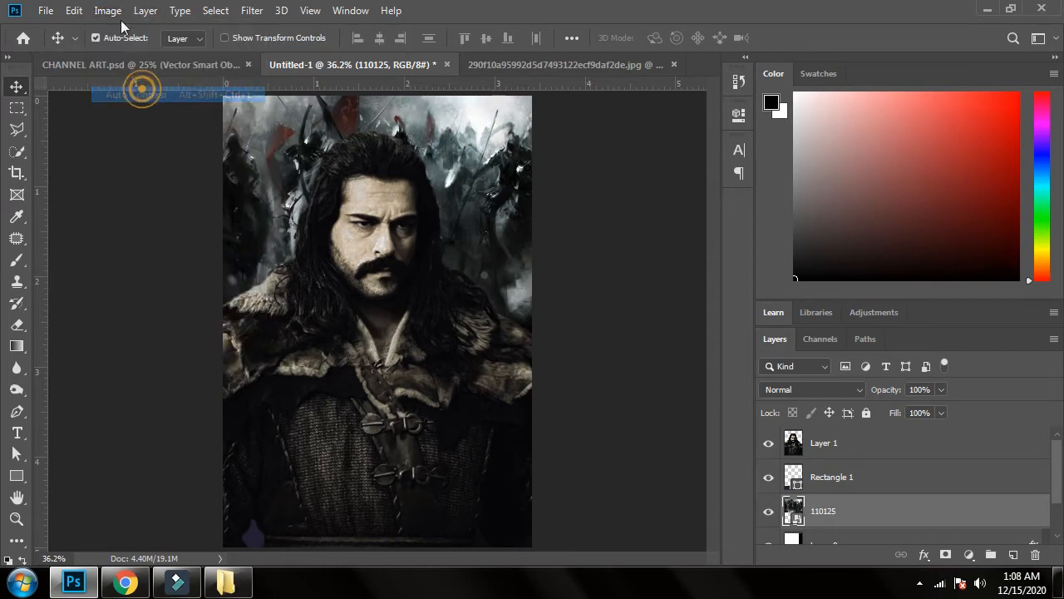
pyautogui.click(108, 11)
pyautogui.click(150, 110)
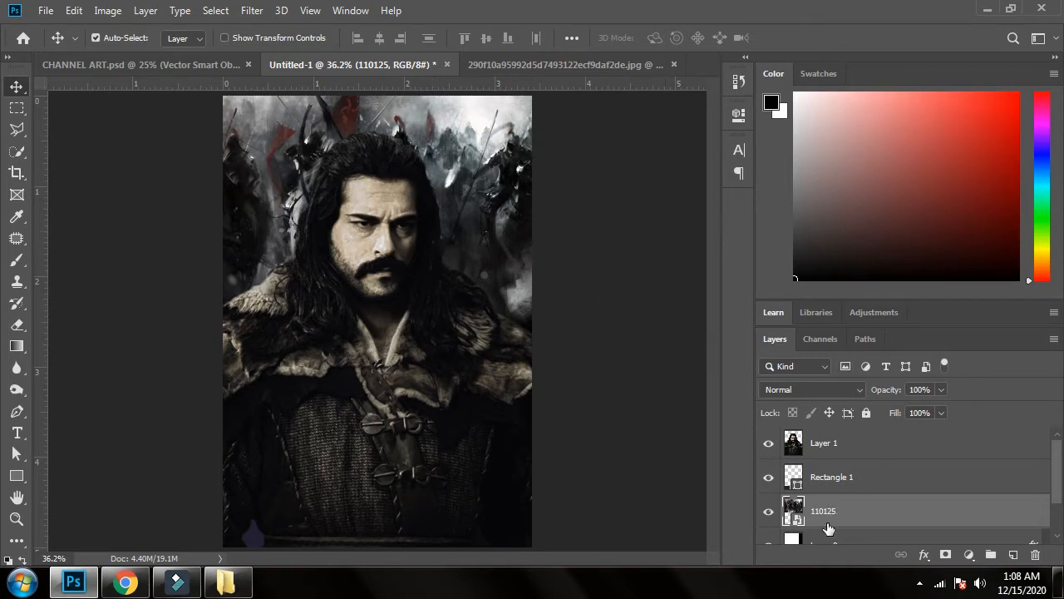
# Step: Group the man's layer with the battle background layer 110125, leaving out the rectangle, and name the group Source
pyautogui.keyDown('shift'); pyautogui.click(939, 448); pyautogui.keyUp('shift')
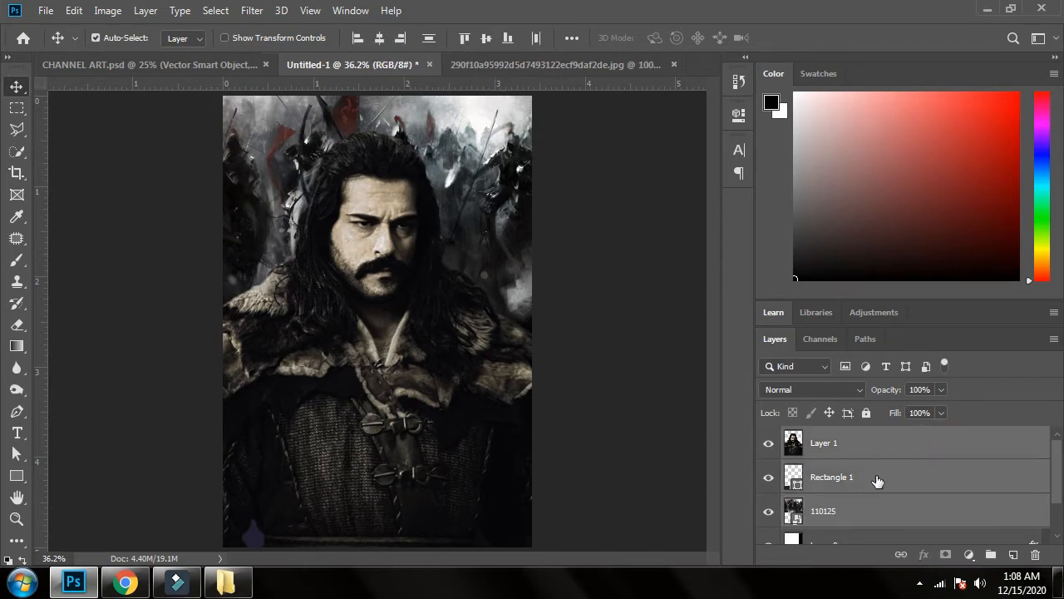
pyautogui.click(844, 479)
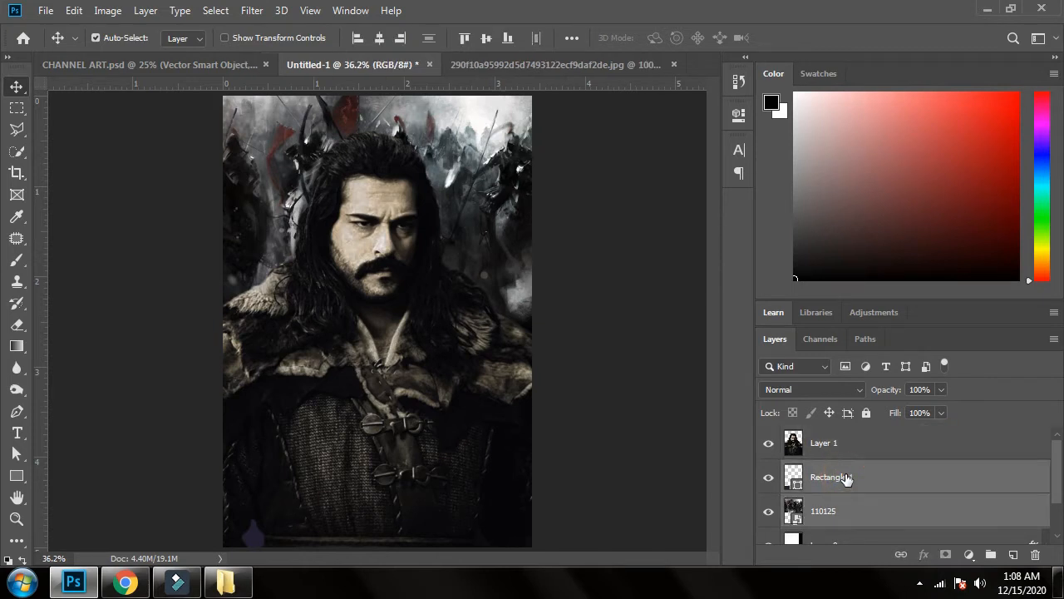
pyautogui.keyDown('ctrl'); pyautogui.click(890, 473); pyautogui.keyUp('ctrl')
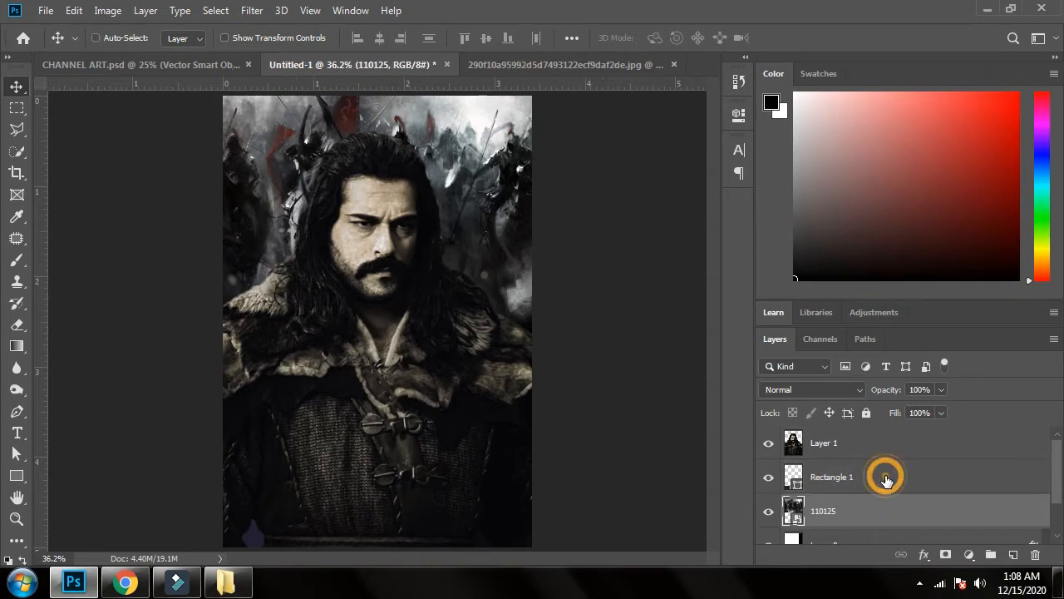
pyautogui.keyDown('ctrl'); pyautogui.click(891, 447); pyautogui.keyUp('ctrl')
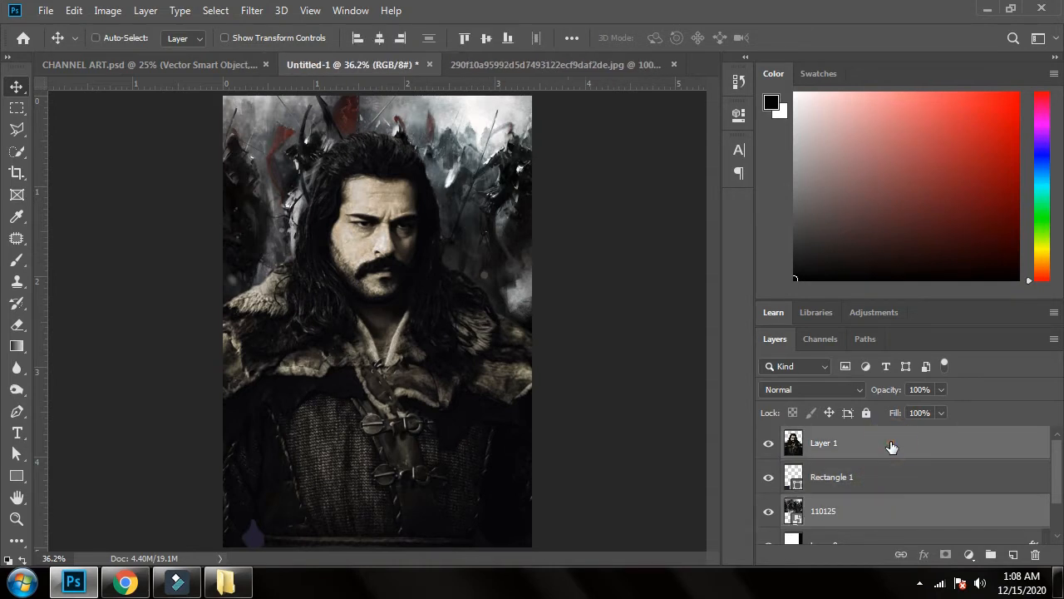
pyautogui.rightClick(888, 441)
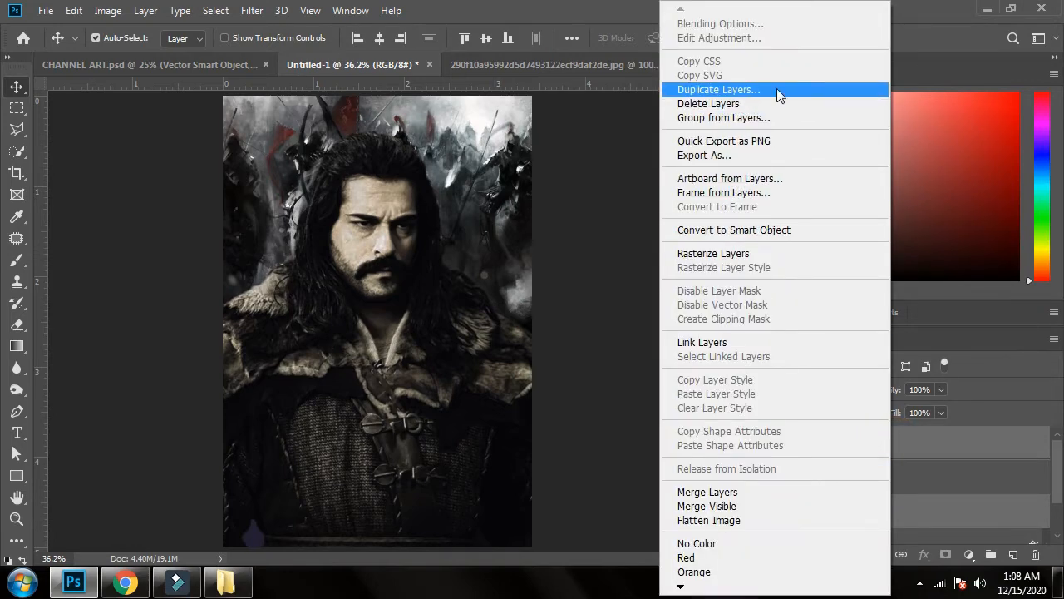
pyautogui.click(764, 117)
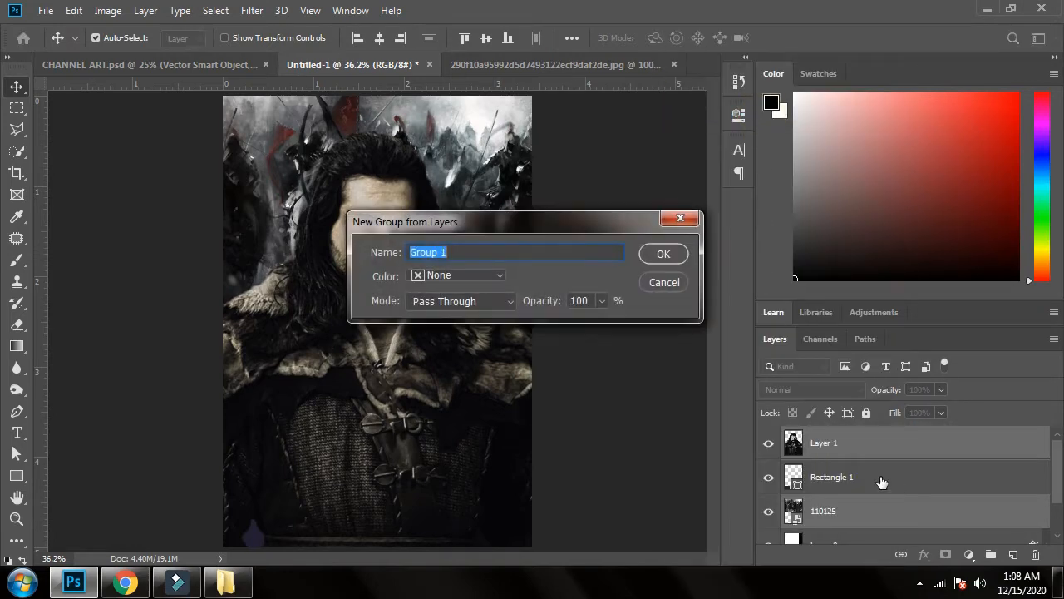
pyautogui.click(662, 253)
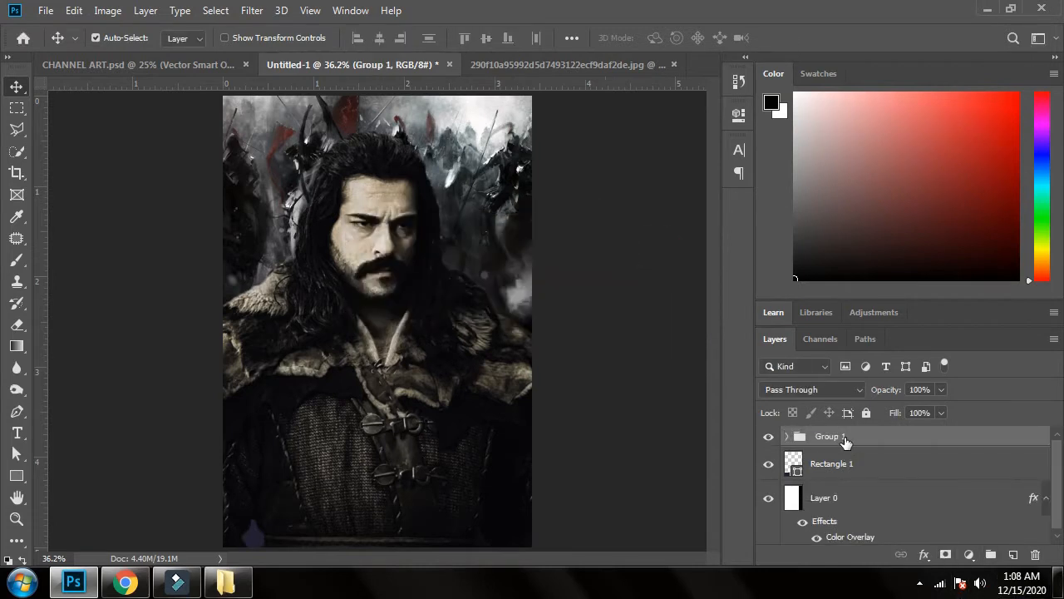
pyautogui.doubleClick(844, 438)
pyautogui.write('Source')
pyautogui.click(889, 444)
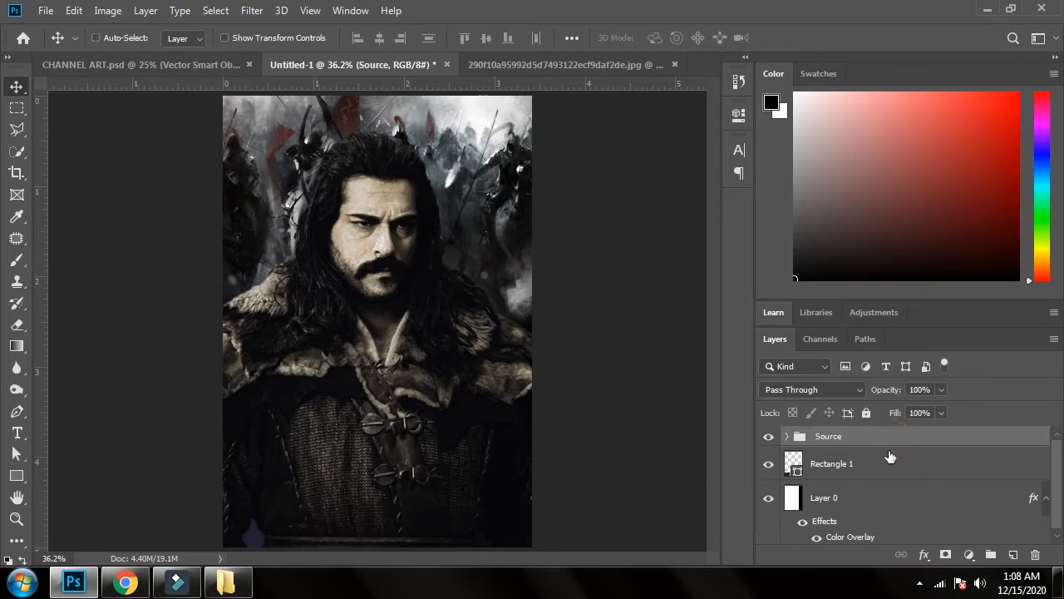
# Step: Duplicate the Source group and hide the original group
pyautogui.hotkey('ctrl', 'j')
pyautogui.click(773, 457)
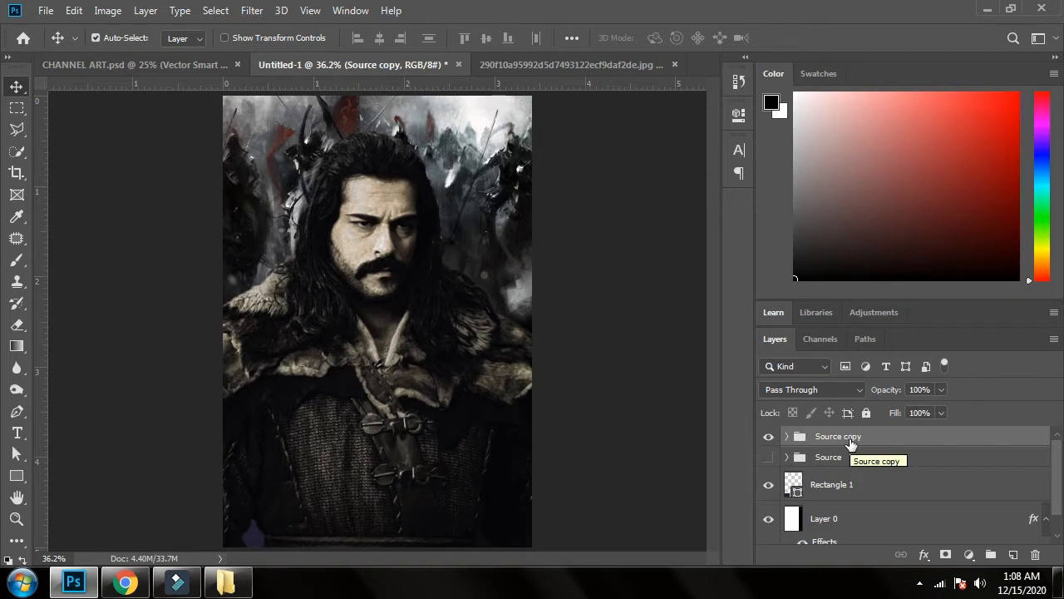
# Step: Convert the duplicated Source group to a smart object and rasterize it into a single pixel layer
pyautogui.rightClick(907, 438)
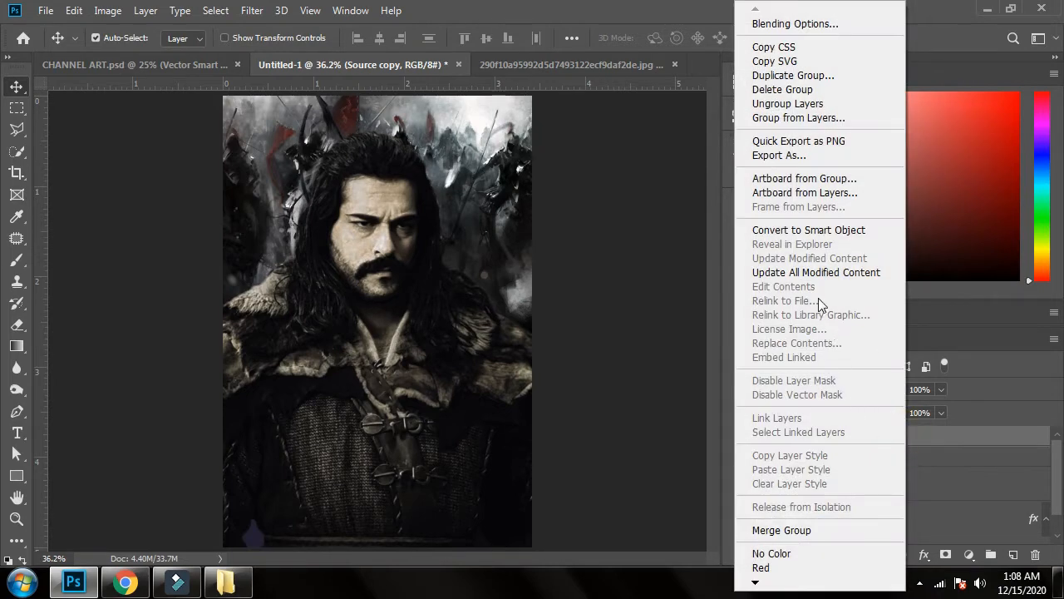
pyautogui.click(801, 231)
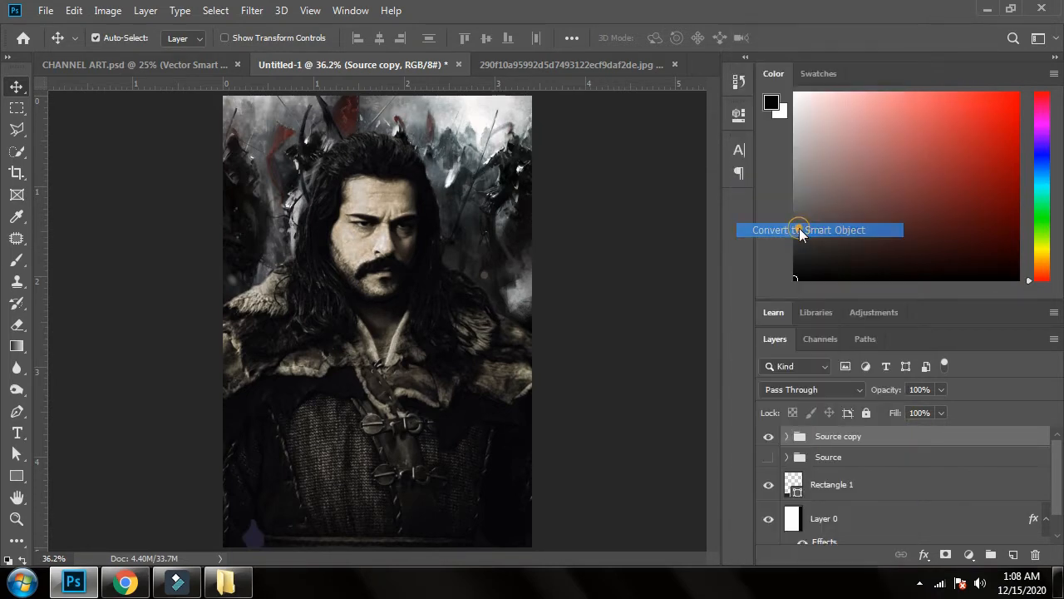
pyautogui.rightClick(906, 444)
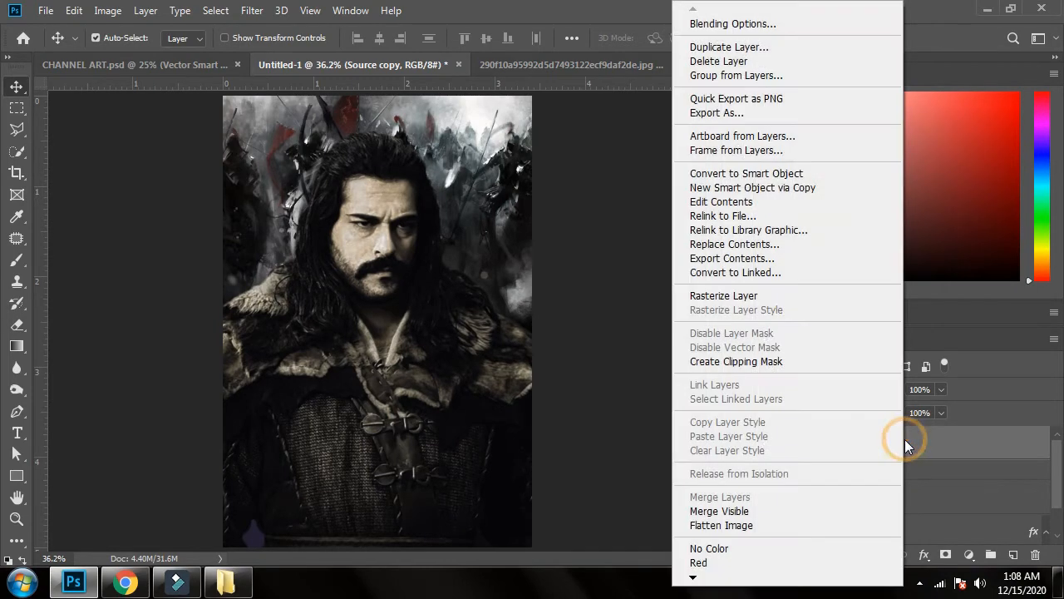
pyautogui.click(764, 295)
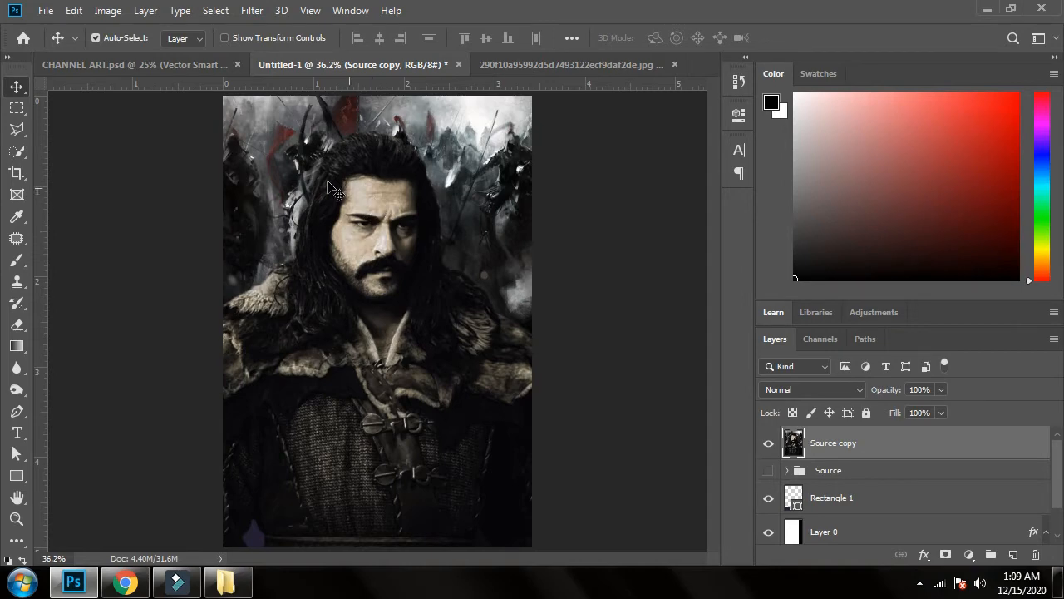
# Step: Start a Camera Raw filter on the Source copy layer with Temperature at -47 and Tint at -48
pyautogui.click(251, 11)
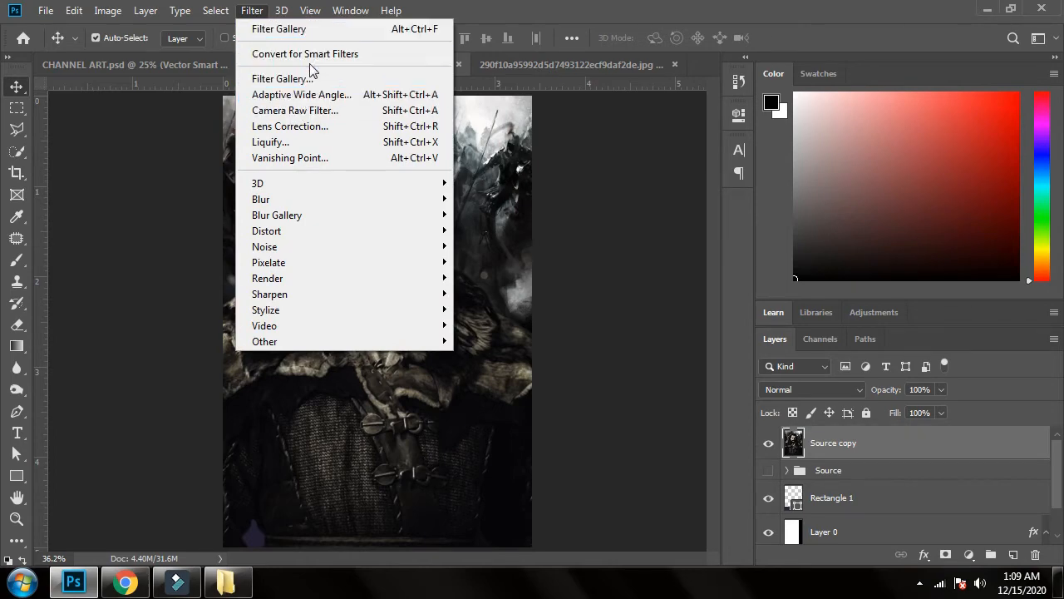
pyautogui.click(301, 111)
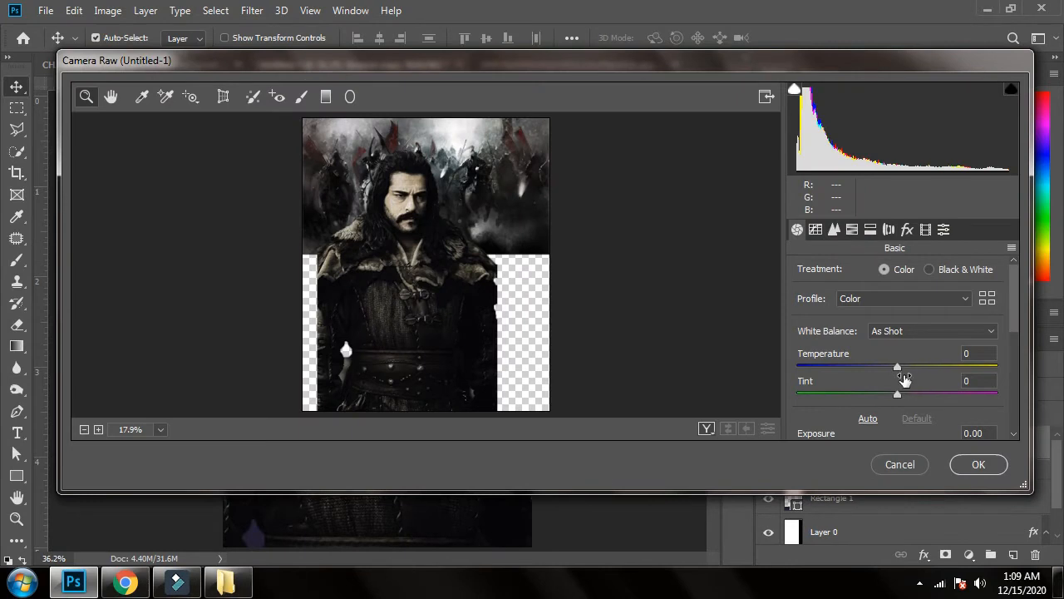
pyautogui.moveTo(898, 370); pyautogui.dragTo(931, 366)
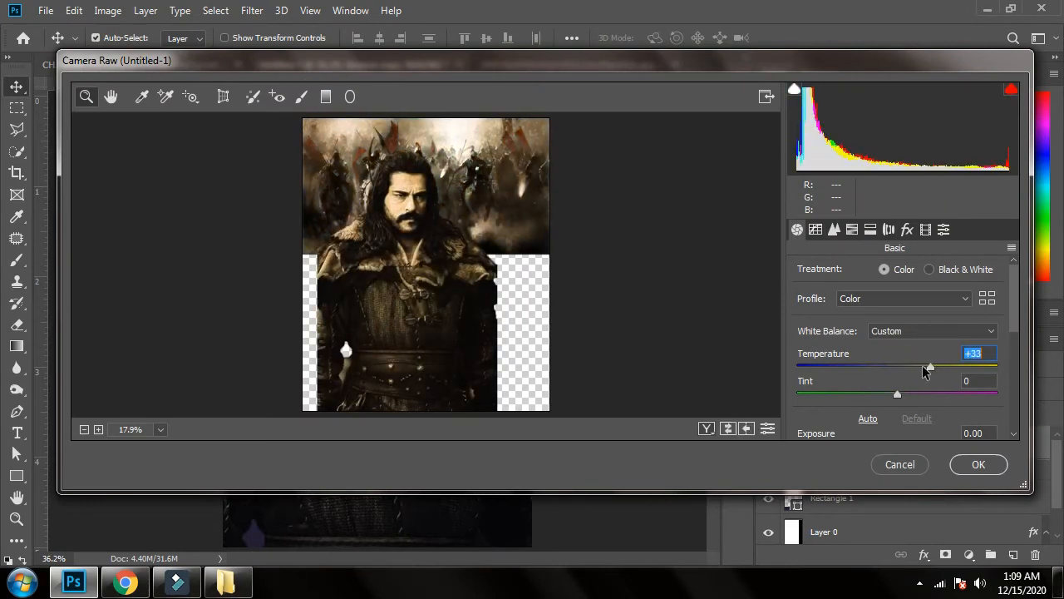
pyautogui.moveTo(884, 397); pyautogui.dragTo(850, 373)
pyautogui.click(862, 369)
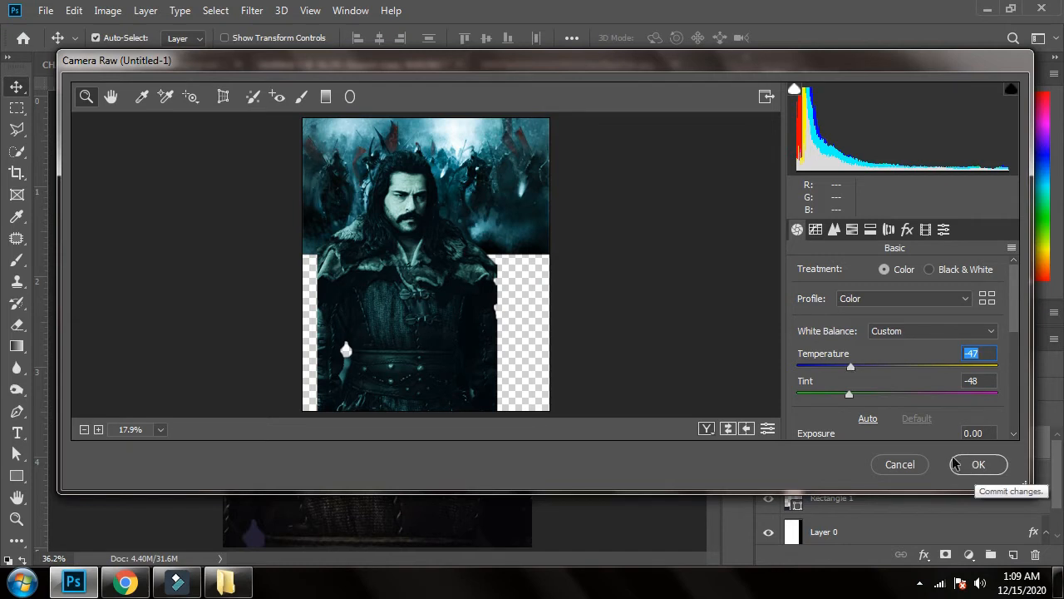
# Step: Set the Camera Raw Exposure to -0.75 and Contrast to +30
pyautogui.scroll(-1, 932, 399)
pyautogui.scroll(-1, 930, 399)
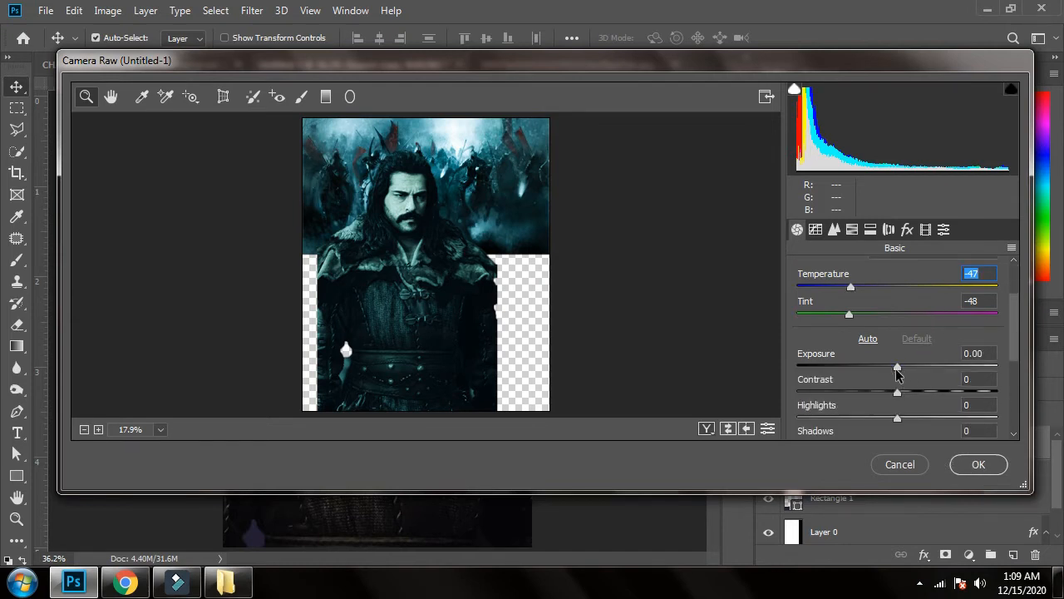
pyautogui.moveTo(898, 367)
pyautogui.mouseDown()
pyautogui.moveTo(871, 370)
pyautogui.moveTo(882, 371)
pyautogui.mouseUp()
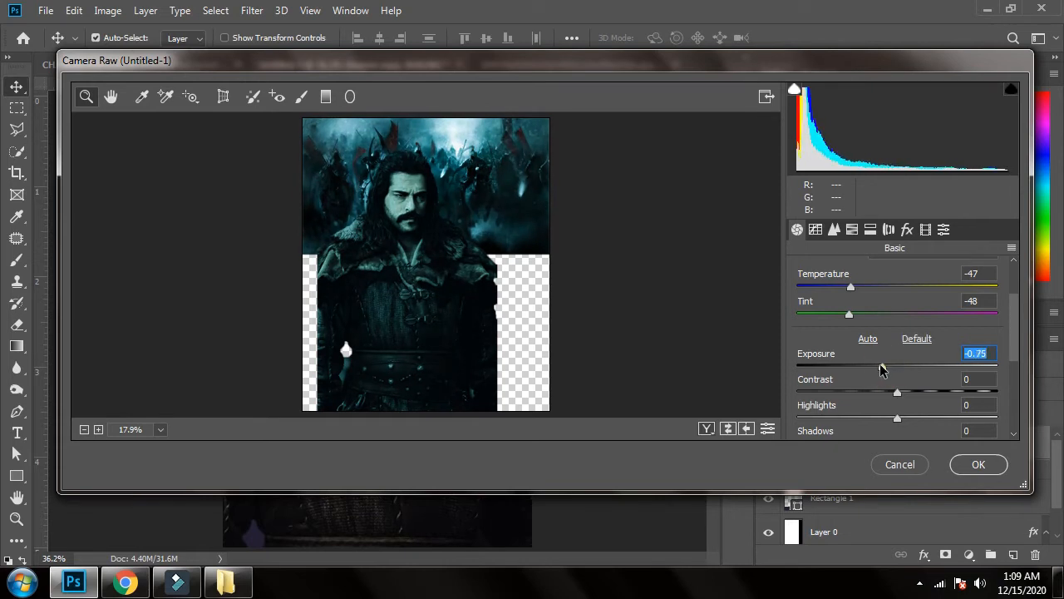
pyautogui.scroll(-1, 881, 368)
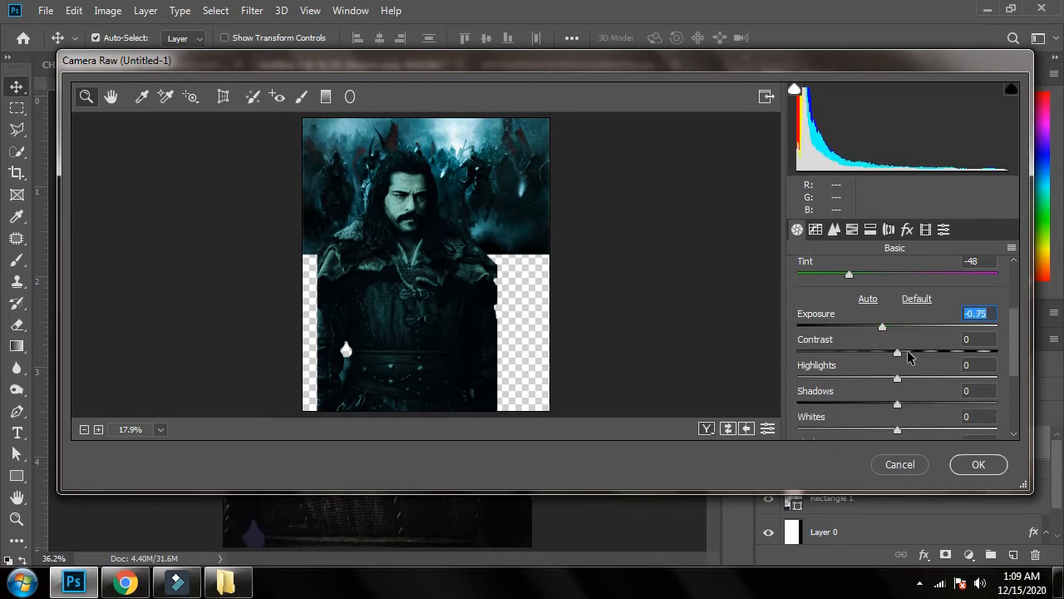
pyautogui.moveTo(897, 356); pyautogui.dragTo(943, 356)
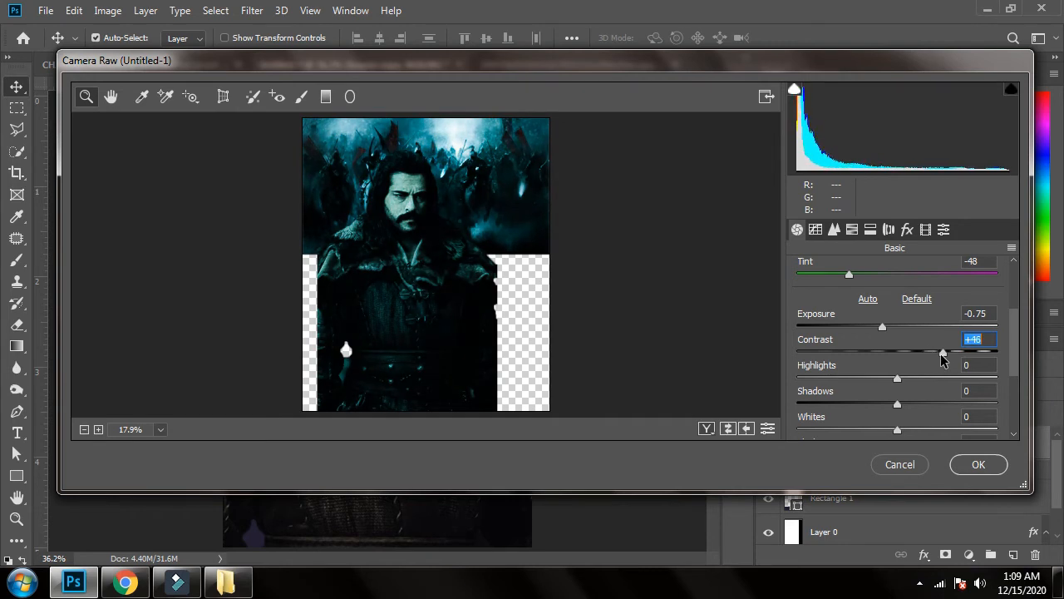
pyautogui.write('30')
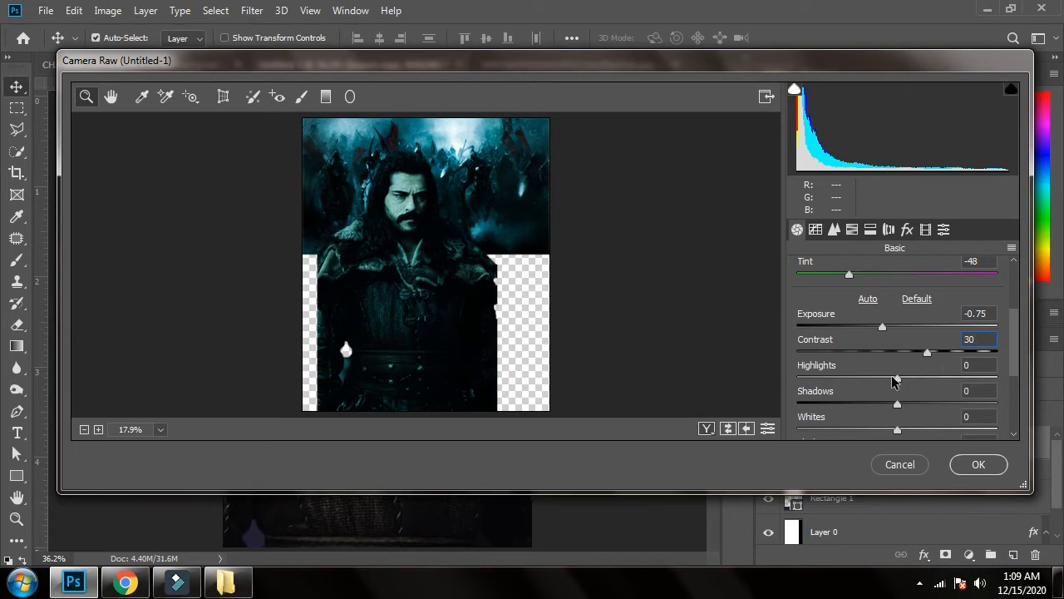
# Step: Set the Camera Raw Highlights to -13, Shadows to -17, Whites to +30 and Blacks to -10
pyautogui.moveTo(894, 380); pyautogui.dragTo(882, 380)
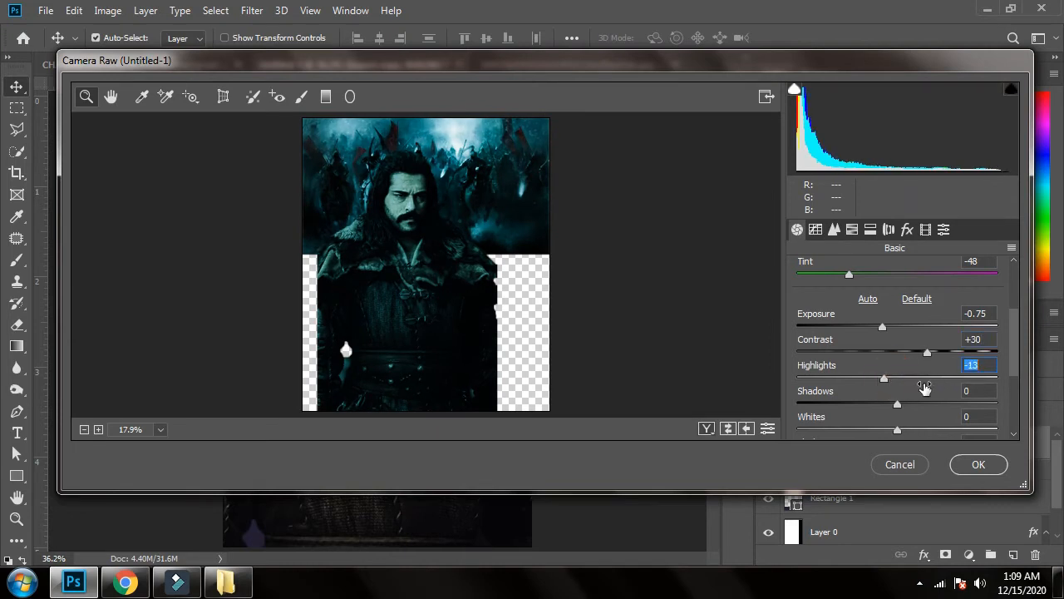
pyautogui.moveTo(897, 406); pyautogui.dragTo(880, 408)
pyautogui.scroll(-3, 894, 419)
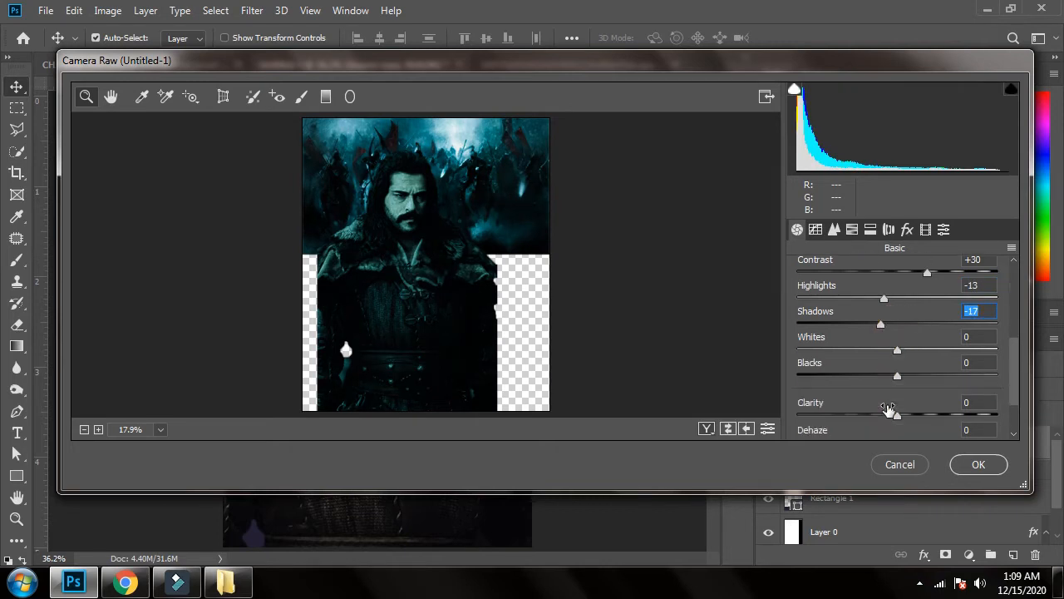
pyautogui.moveTo(899, 351); pyautogui.dragTo(933, 352)
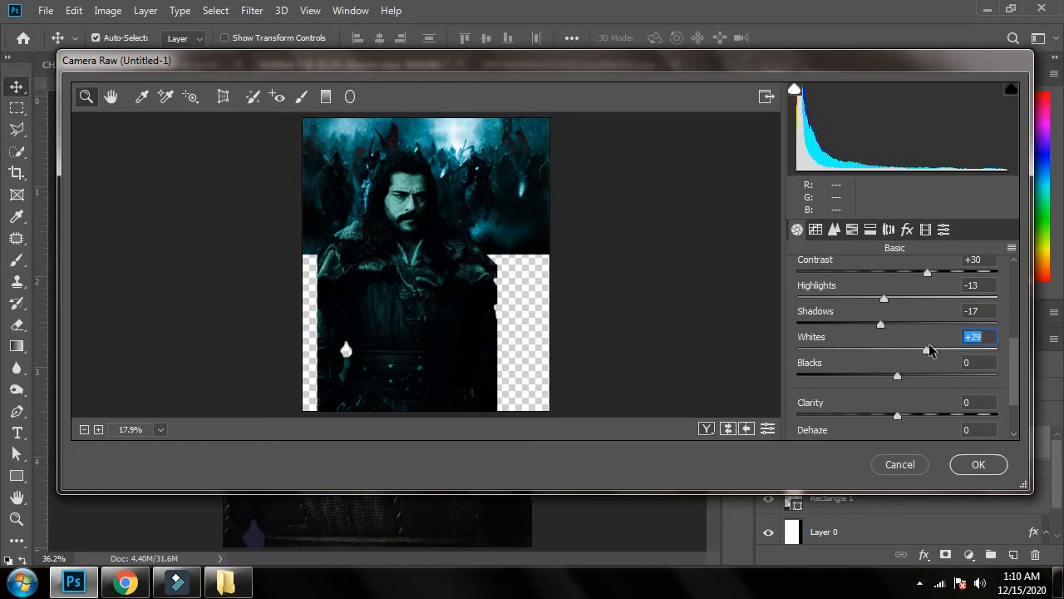
pyautogui.write('30')
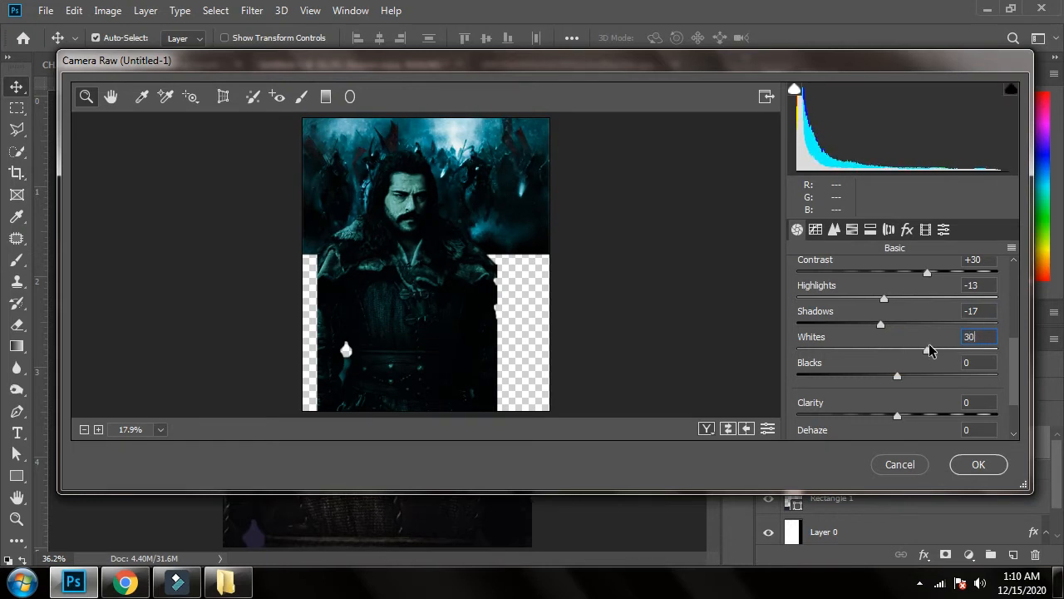
pyautogui.moveTo(898, 377)
pyautogui.mouseDown()
pyautogui.moveTo(872, 374)
pyautogui.moveTo(881, 375)
pyautogui.mouseUp()
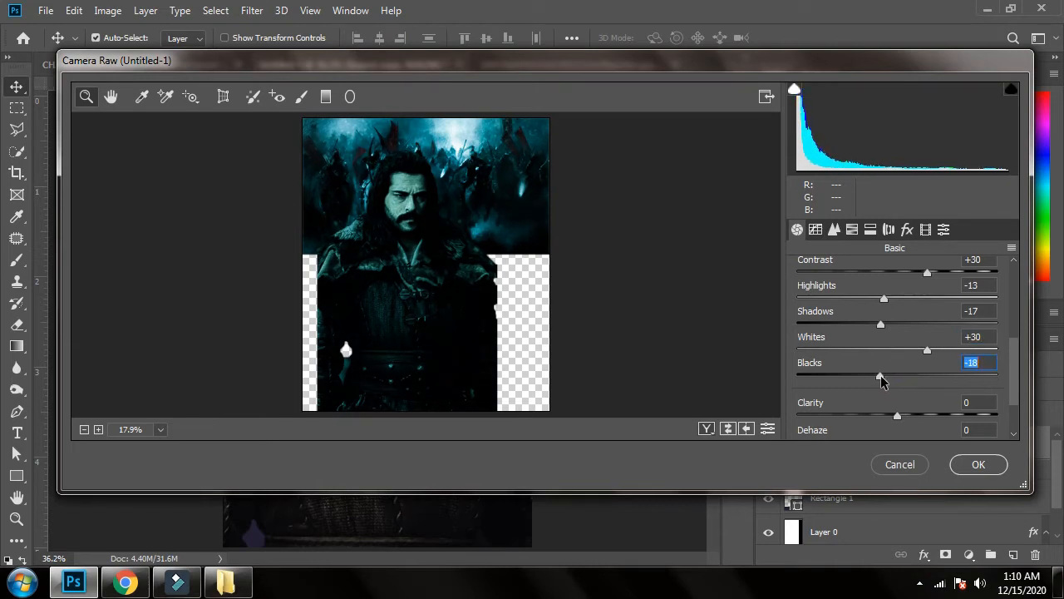
pyautogui.write('-1')
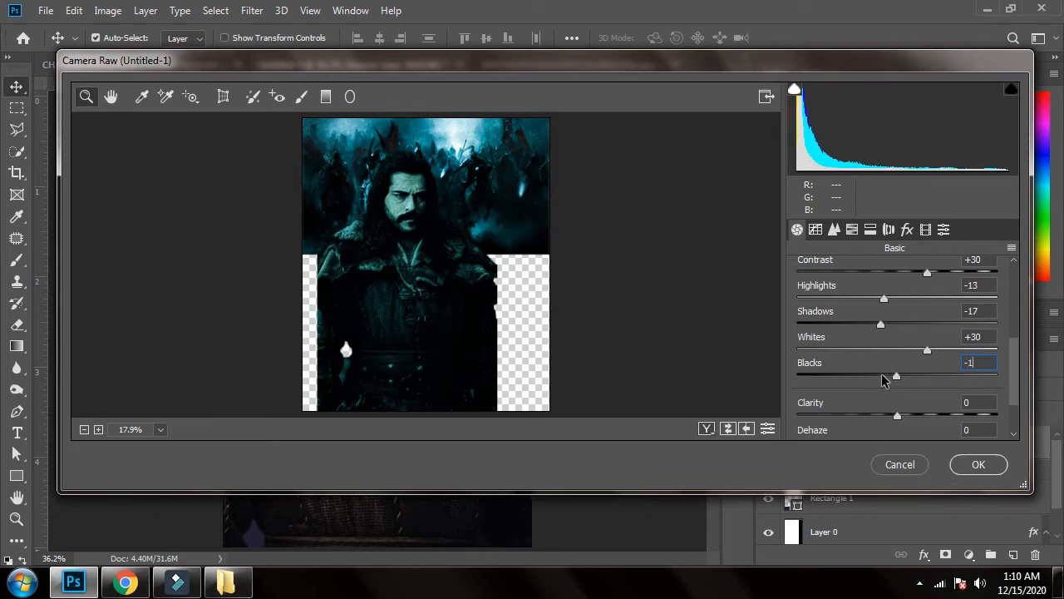
pyautogui.write('0')
# Step: Set Clarity to +100, Dehaze to +55, Vibrance to +16 and Saturation to -30, and apply the Camera Raw filter
pyautogui.scroll(-2, 898, 408)
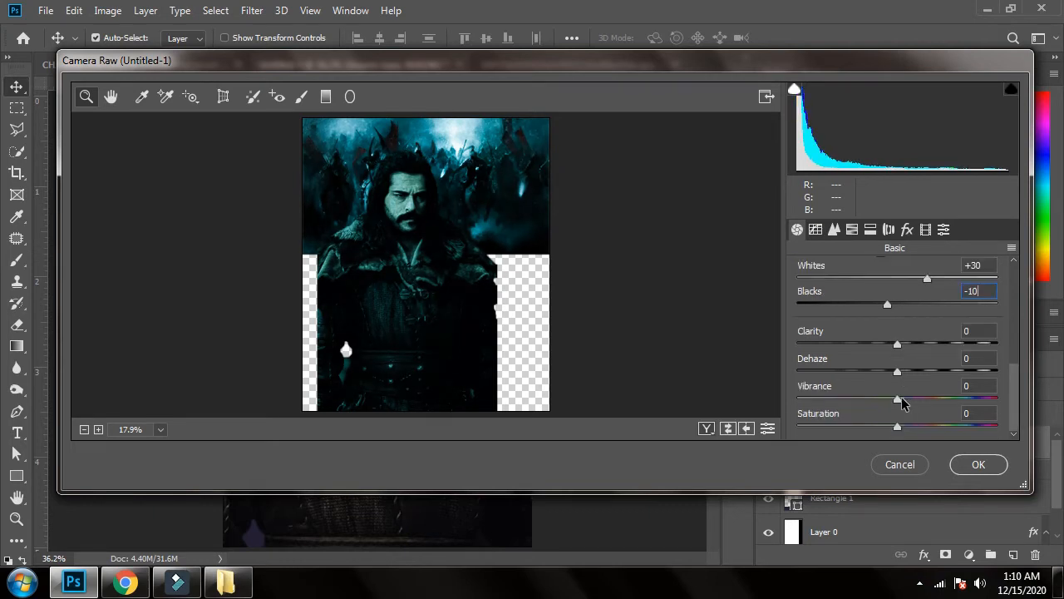
pyautogui.click(898, 346)
pyautogui.moveTo(918, 352); pyautogui.dragTo(998, 347)
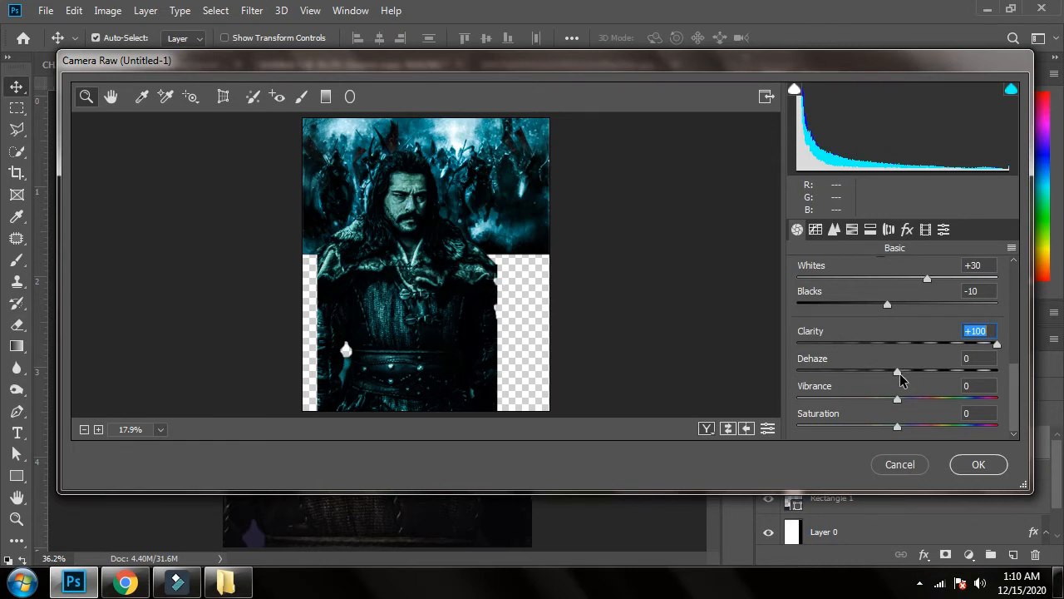
pyautogui.moveTo(900, 373); pyautogui.dragTo(953, 383)
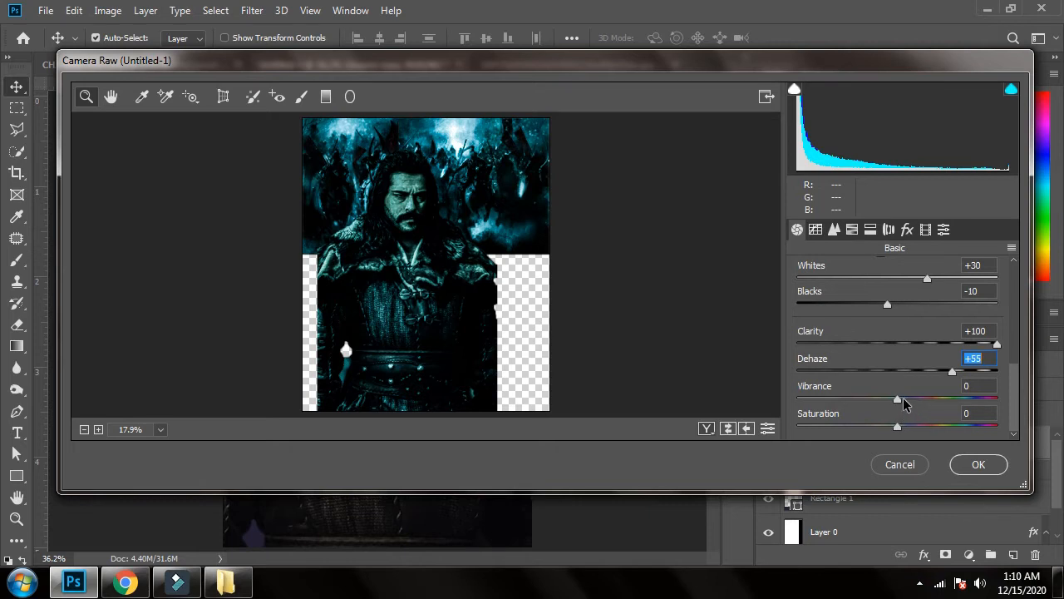
pyautogui.moveTo(903, 397); pyautogui.dragTo(872, 427)
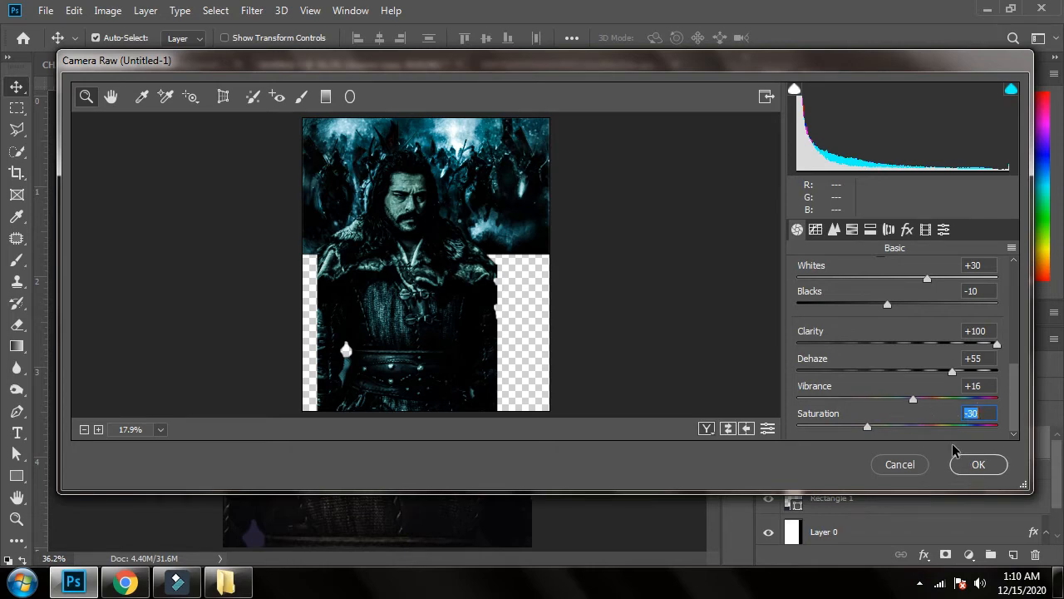
pyautogui.click(979, 464)
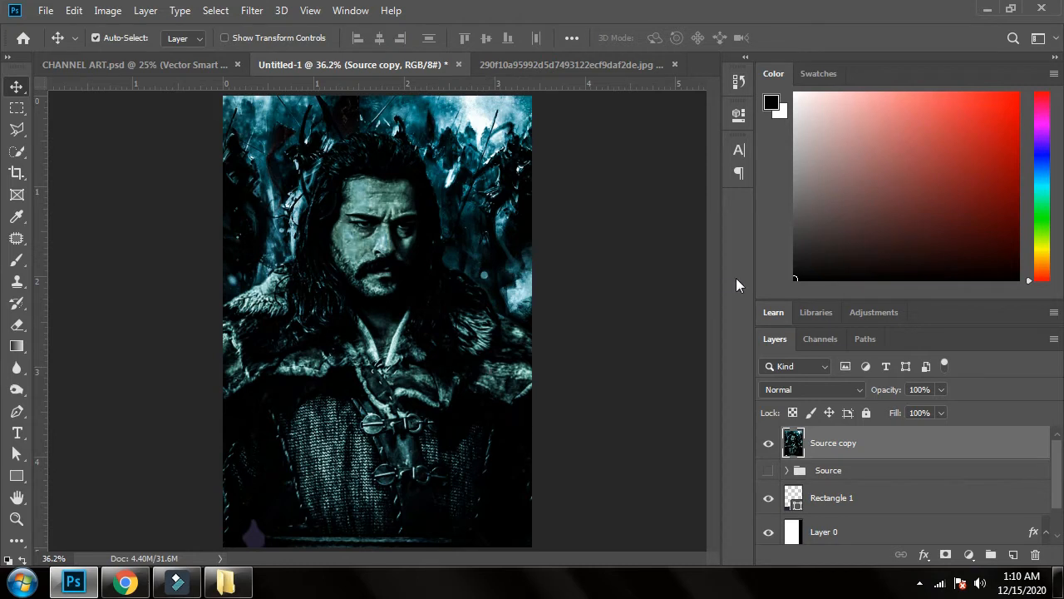
# Step: Add a black (000000) Color Overlay at 100% opacity to the Rectangle 1 layer
pyautogui.click(768, 497)
pyautogui.click(768, 497)
pyautogui.doubleClick(927, 500)
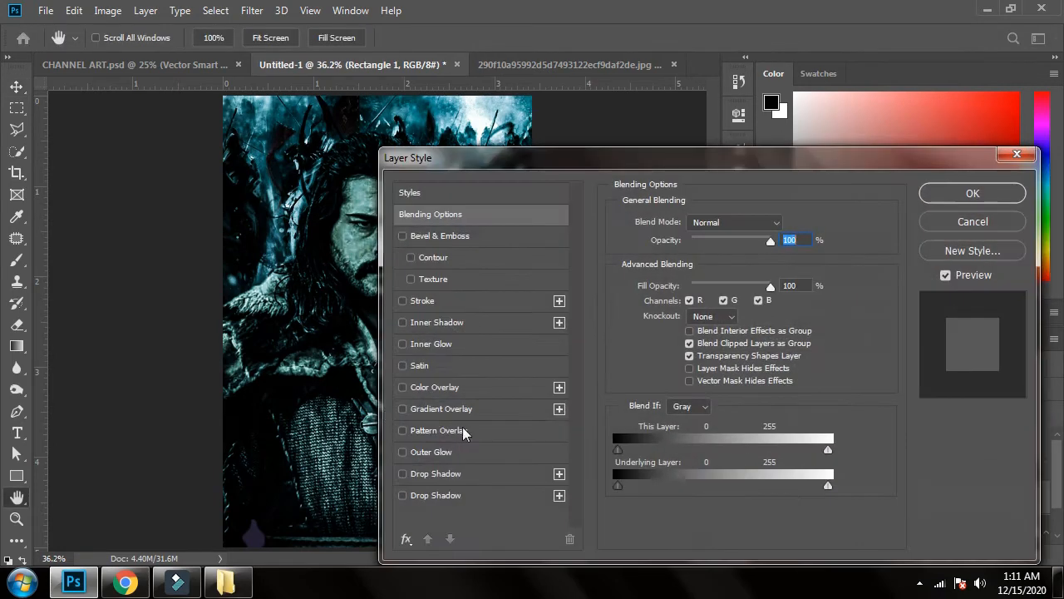
pyautogui.click(435, 388)
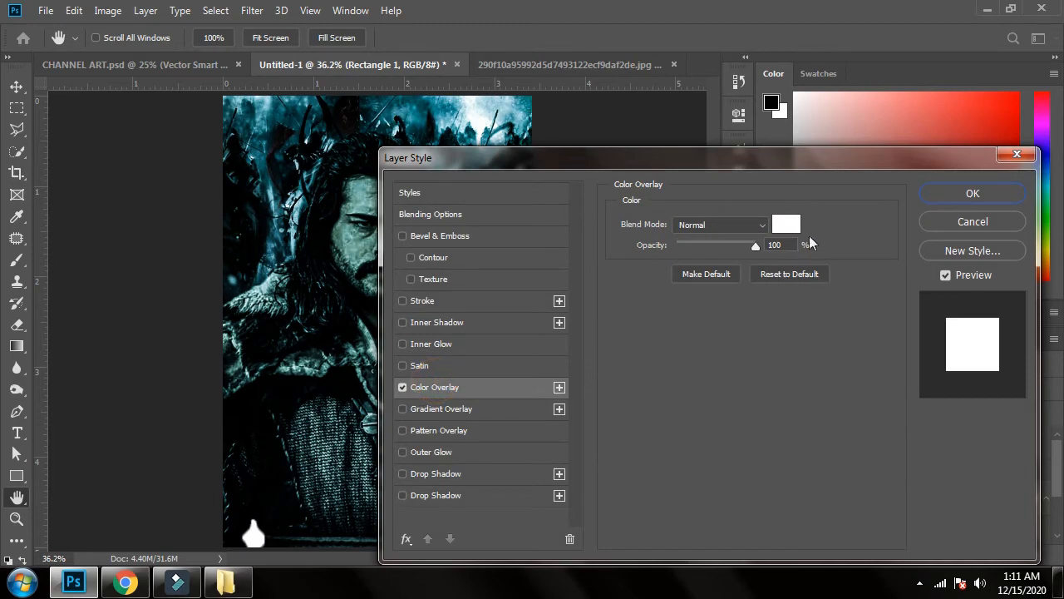
pyautogui.click(786, 225)
pyautogui.click(271, 480)
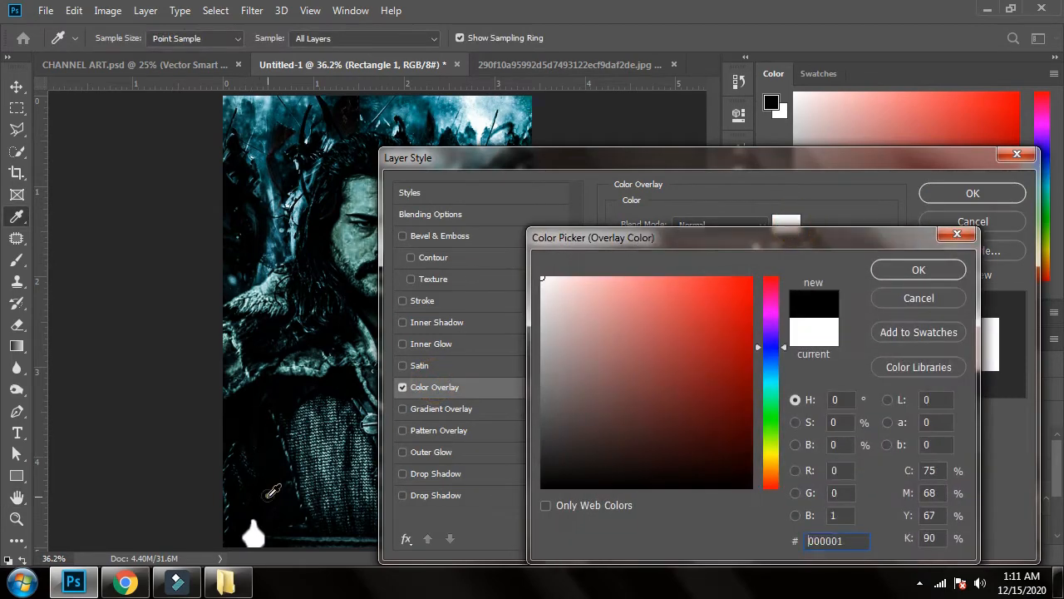
pyautogui.click(921, 268)
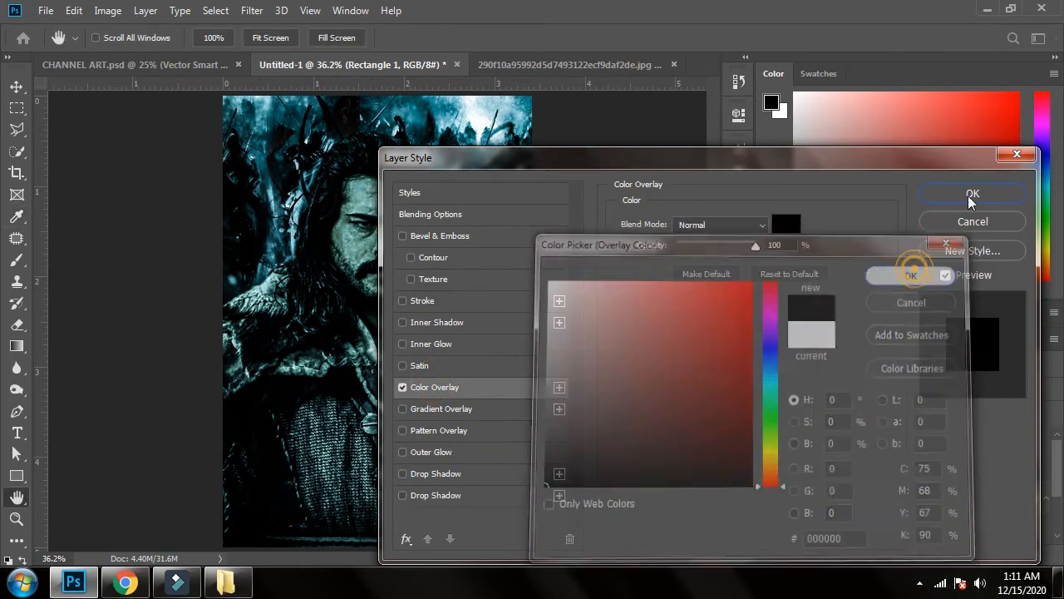
pyautogui.click(969, 194)
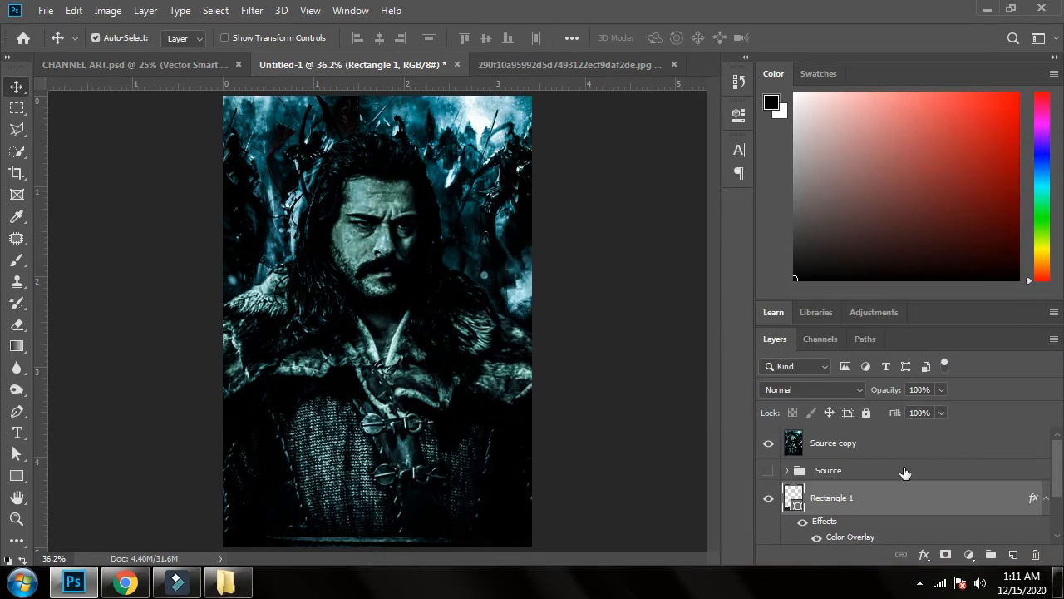
# Step: Rasterize Rectangle 1 and group it with the Source copy layer
pyautogui.click(884, 452)
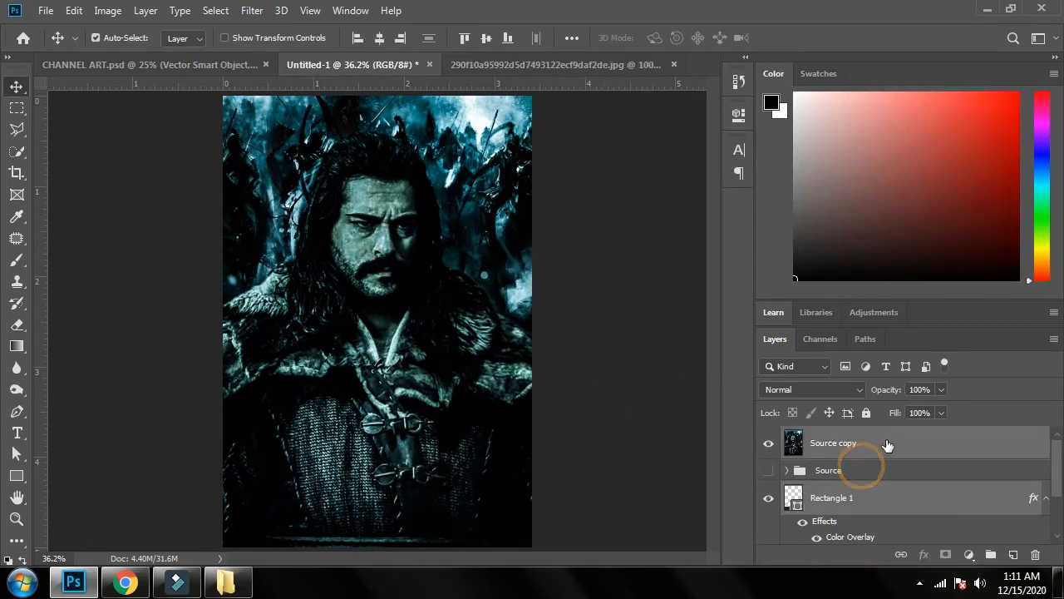
pyautogui.rightClick(887, 444)
pyautogui.click(735, 254)
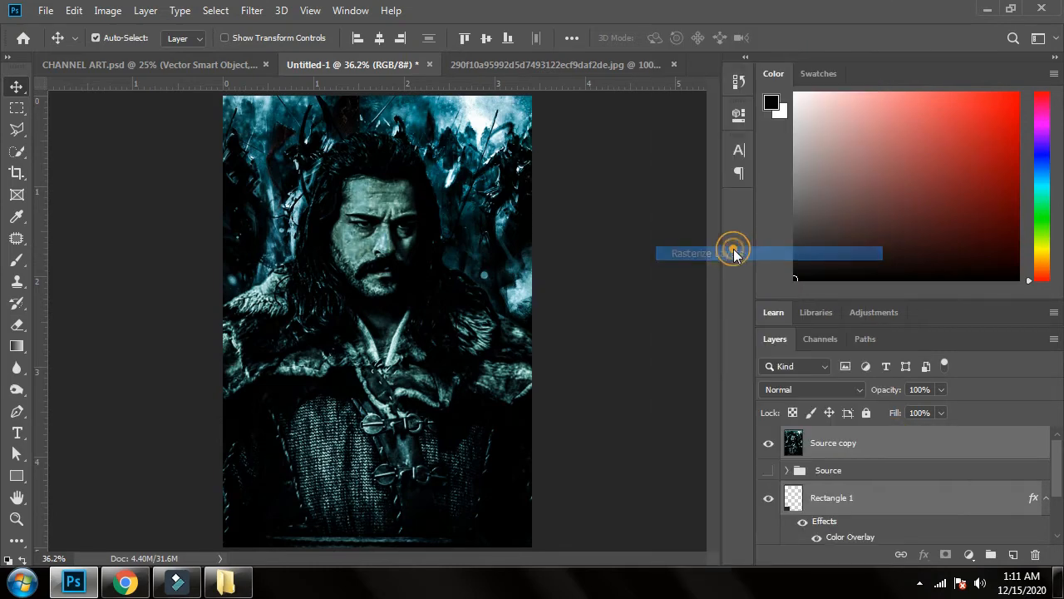
pyautogui.rightClick(869, 451)
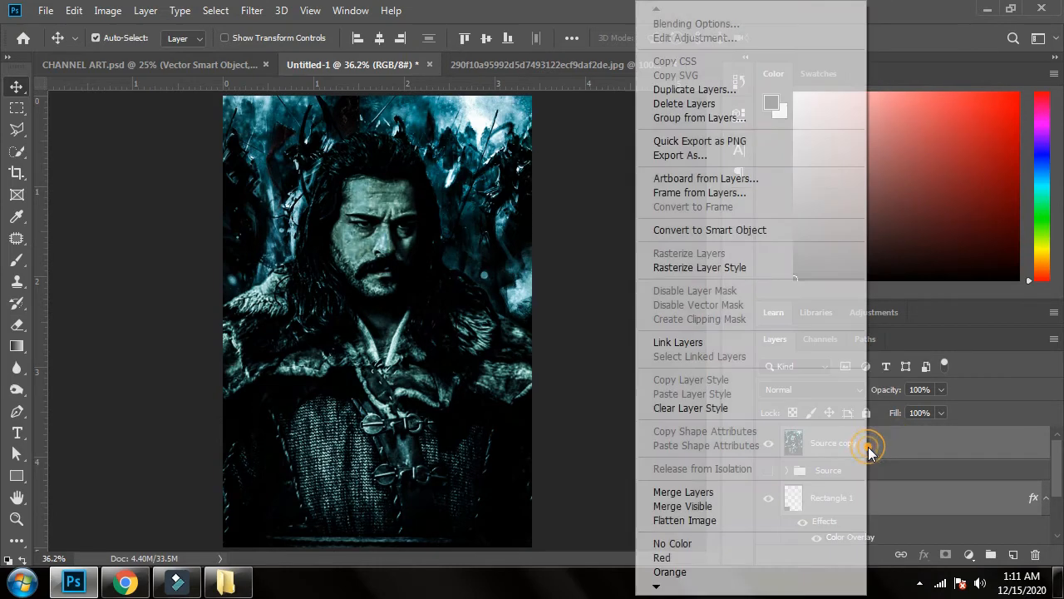
pyautogui.click(699, 117)
pyautogui.click(665, 254)
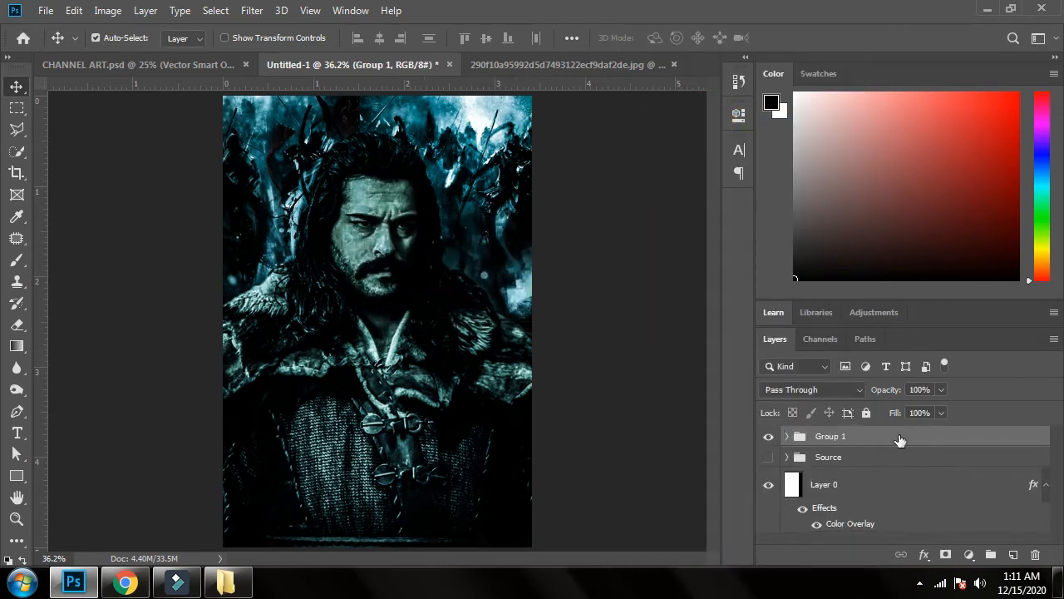
# Step: Convert the new group of Source copy and Rectangle 1 to a smart object and rasterize it into one layer
pyautogui.rightClick(897, 436)
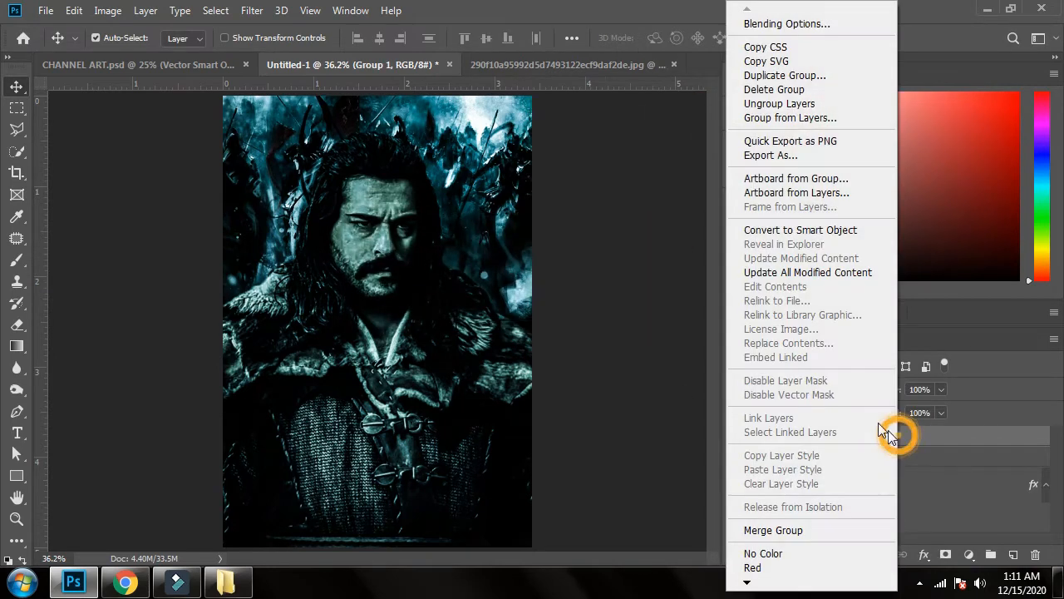
pyautogui.click(791, 232)
pyautogui.rightClick(898, 447)
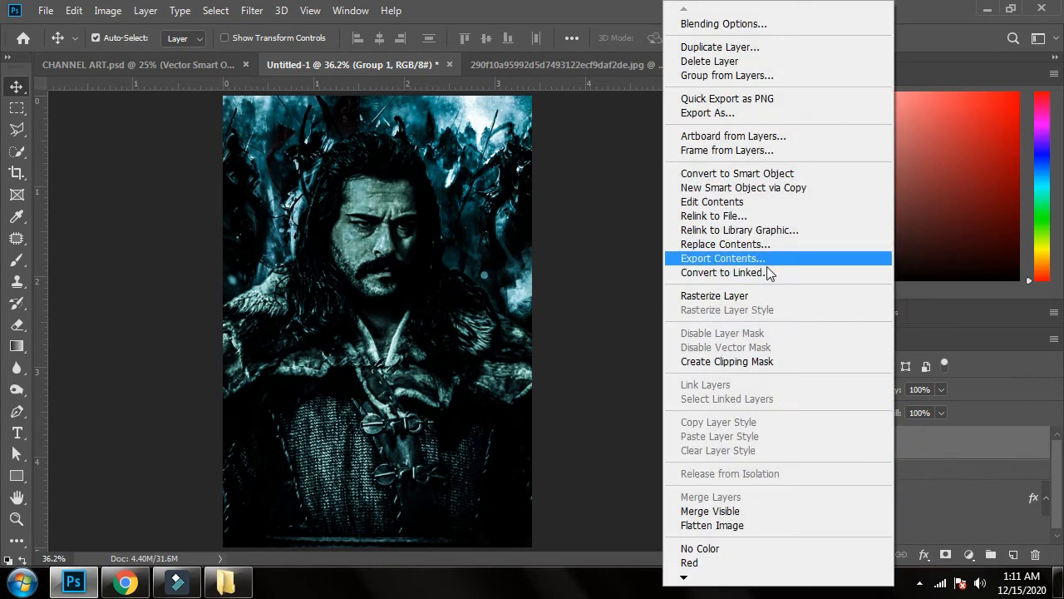
pyautogui.click(749, 297)
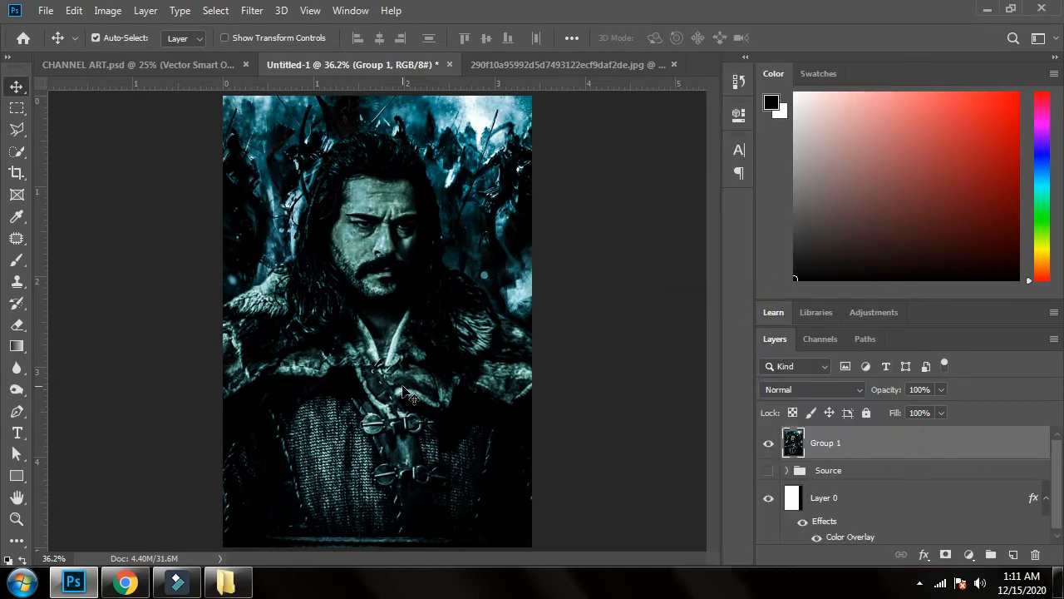
# Step: Try moving the merged poster layer upward on the canvas and undo the move
pyautogui.moveTo(414, 394); pyautogui.dragTo(402, 299)
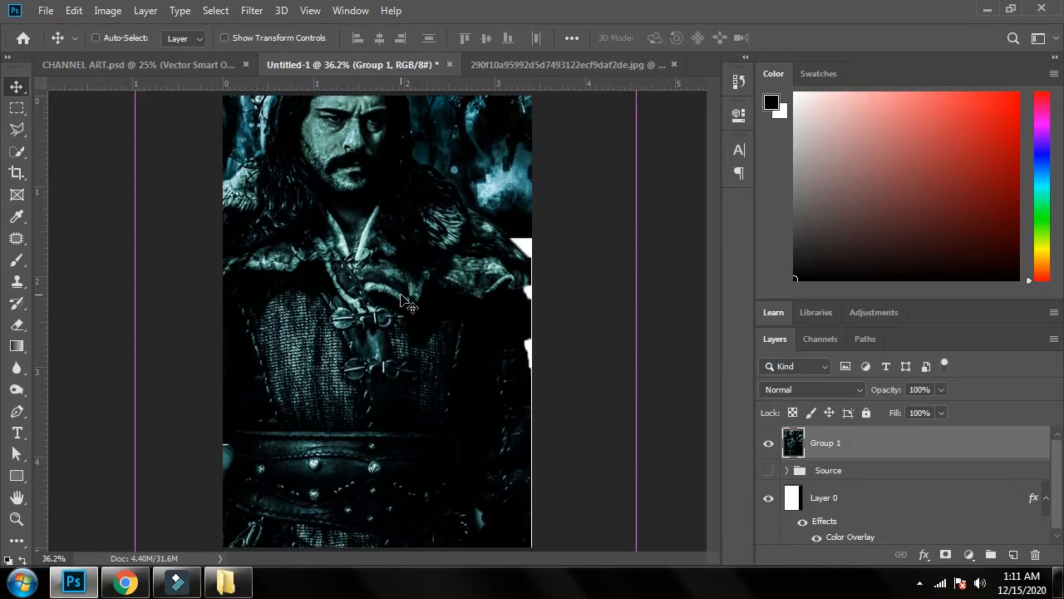
pyautogui.hotkey('ctrl', 'z')
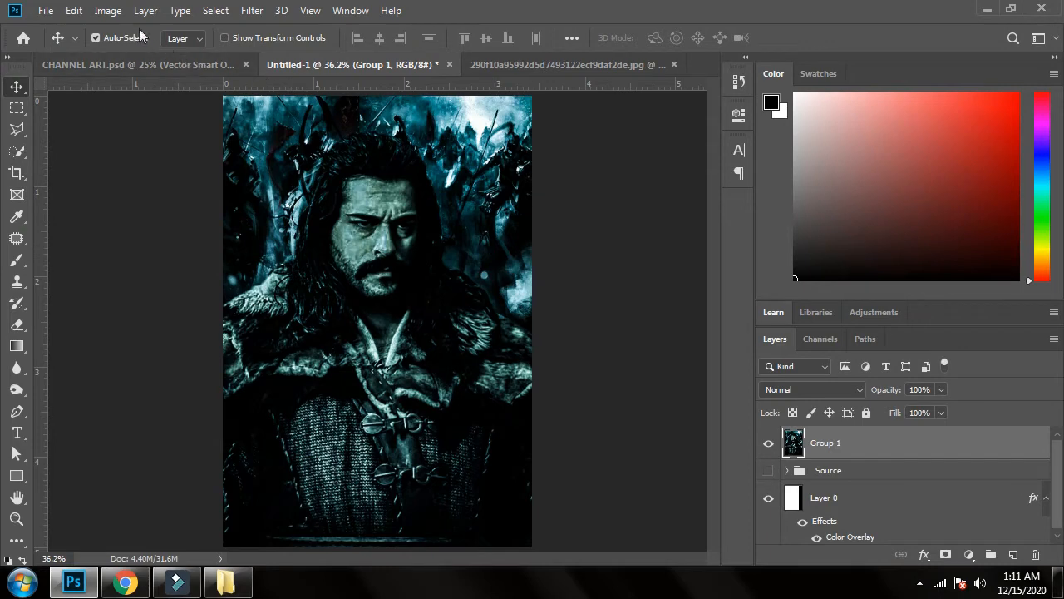
# Step: Apply Auto Tone and Auto Color corrections to the merged Group 1 layer
pyautogui.click(108, 11)
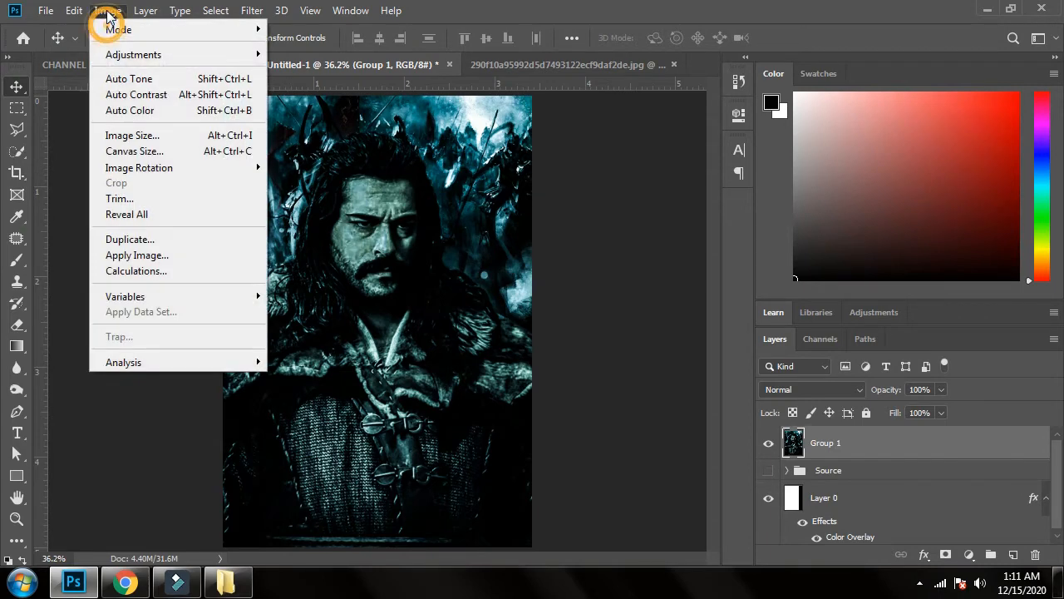
pyautogui.click(155, 79)
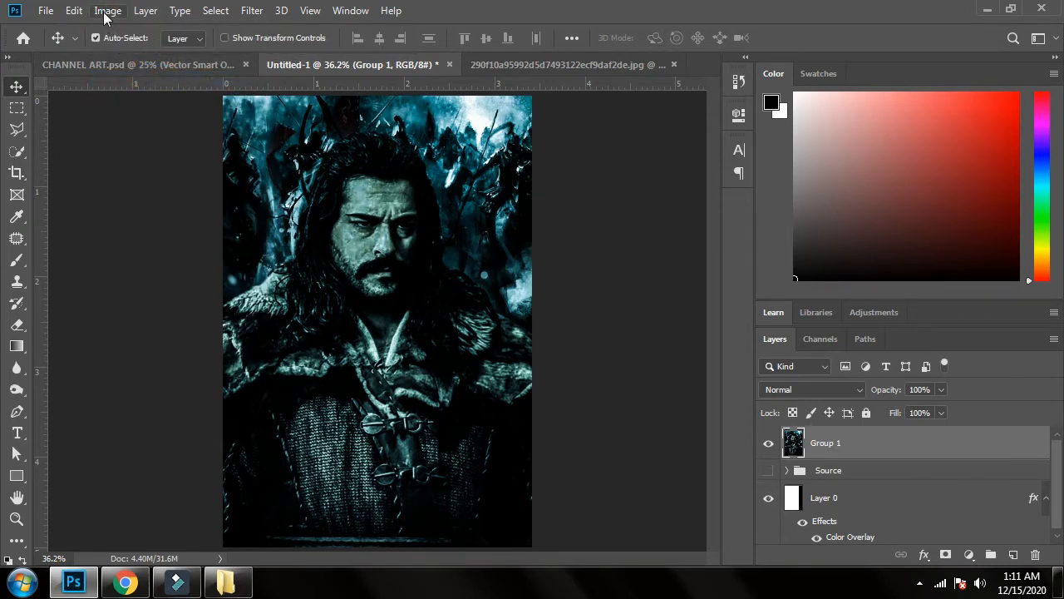
pyautogui.click(107, 11)
pyautogui.click(133, 80)
pyautogui.click(107, 10)
pyautogui.click(136, 108)
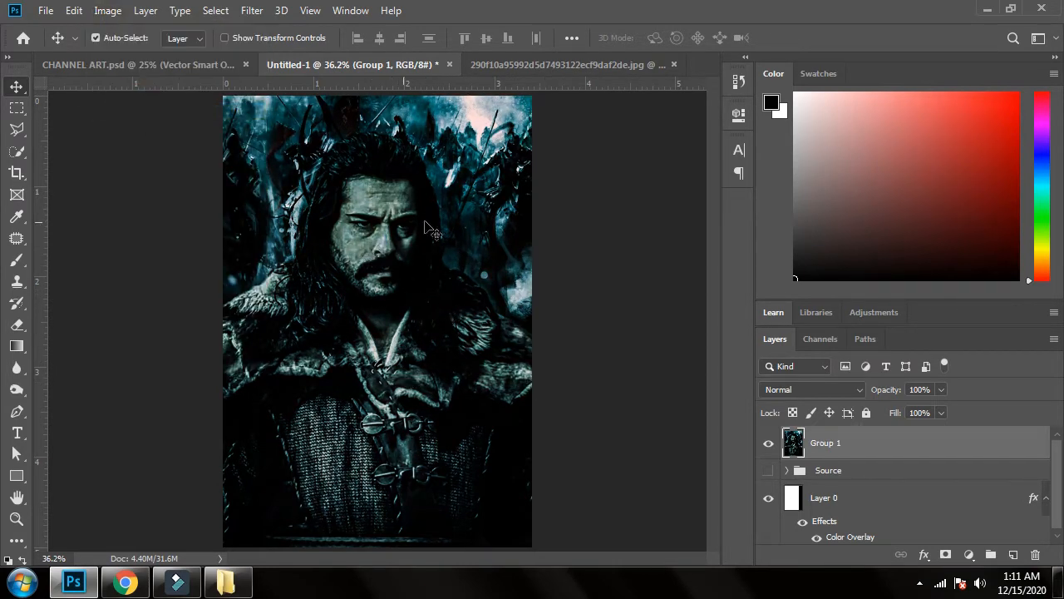
# Step: Try the Film Grain filter on Group 1 with grain 0, highlight area 0 and intensity 10, and undo it
pyautogui.click(252, 11)
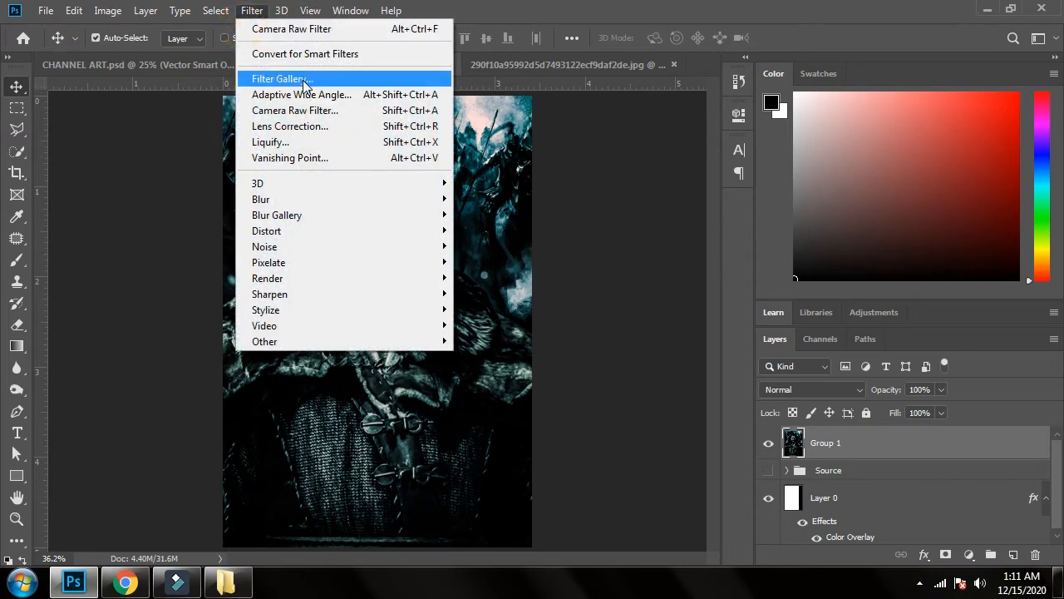
pyautogui.click(302, 79)
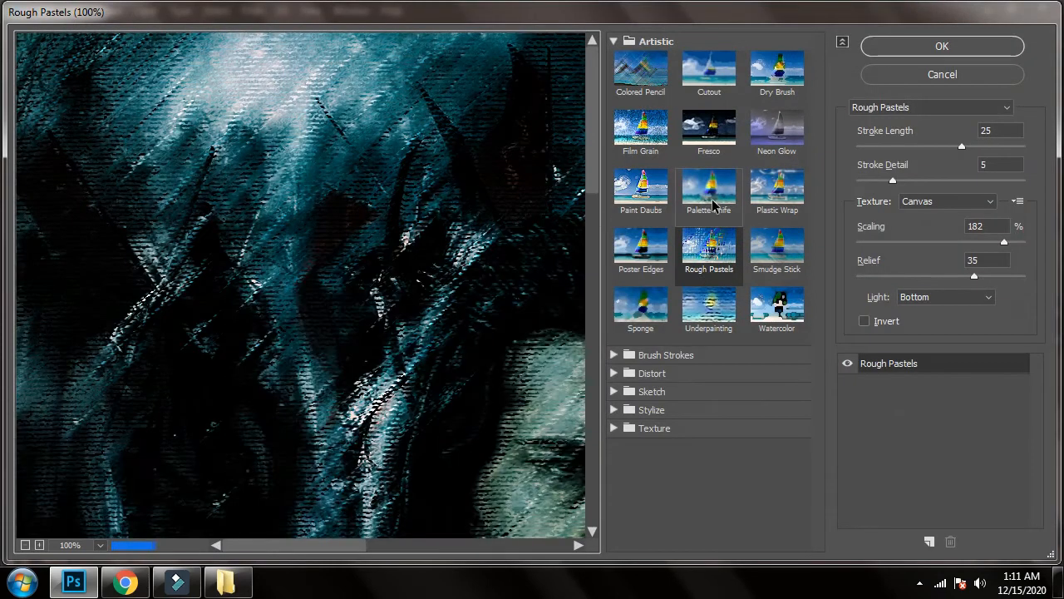
pyautogui.click(708, 70)
pyautogui.click(766, 92)
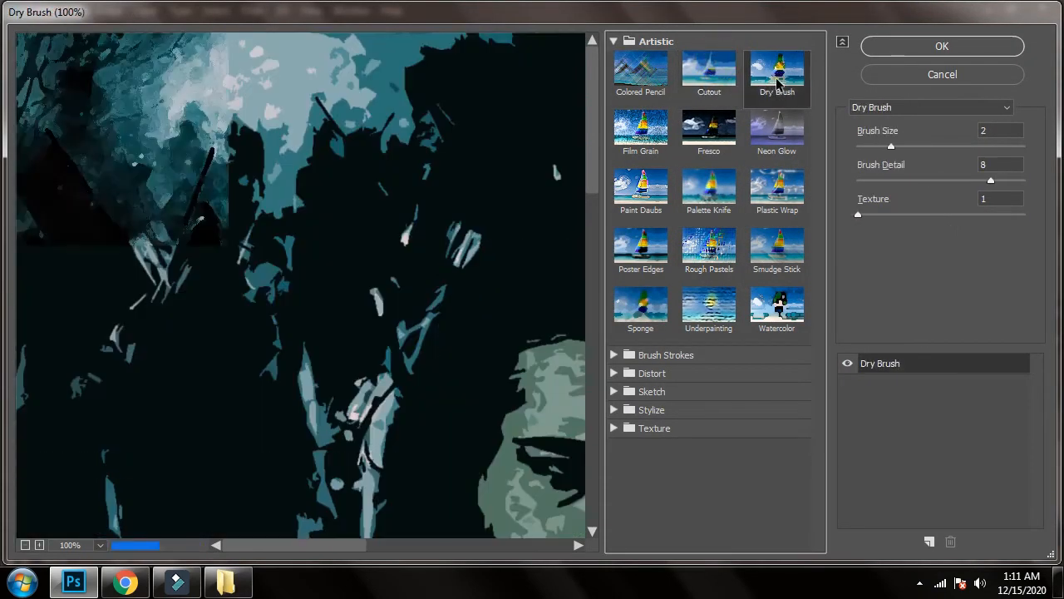
pyautogui.click(721, 65)
pyautogui.moveTo(537, 340); pyautogui.dragTo(333, 163)
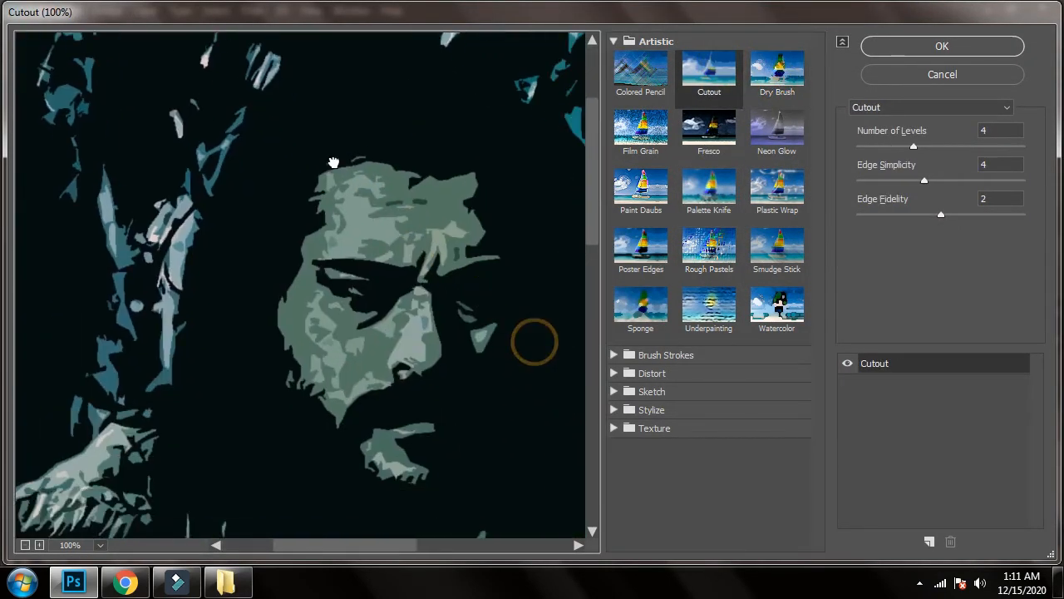
pyautogui.moveTo(415, 252); pyautogui.dragTo(348, 187)
pyautogui.click(705, 125)
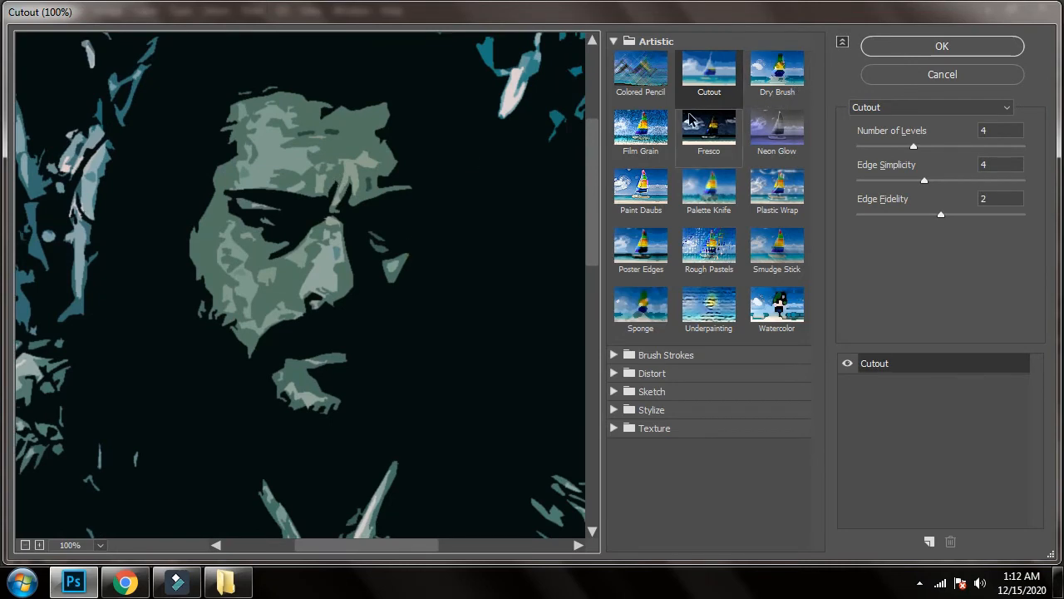
pyautogui.click(657, 137)
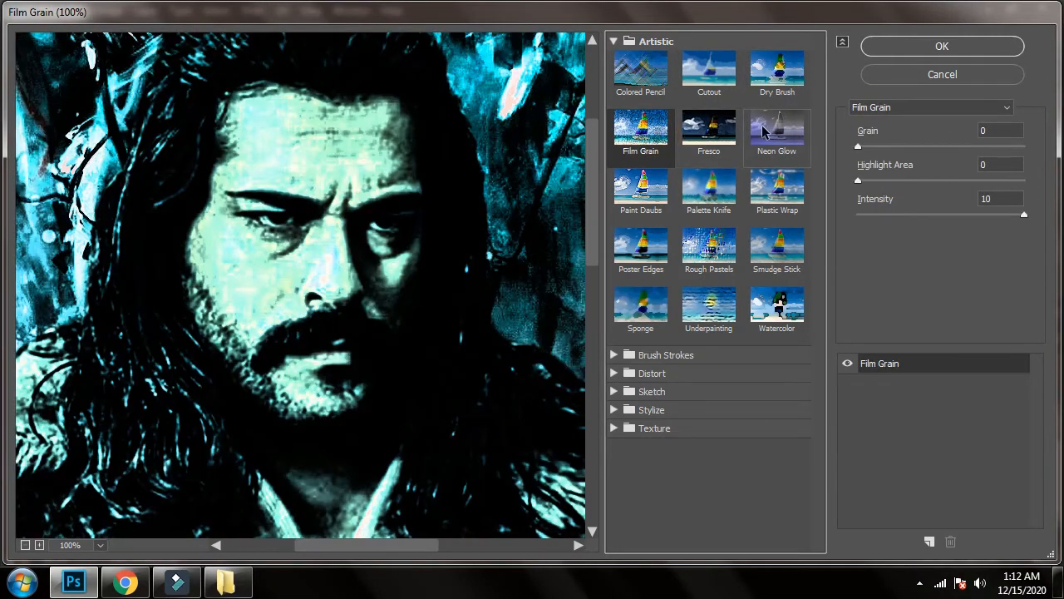
pyautogui.click(931, 52)
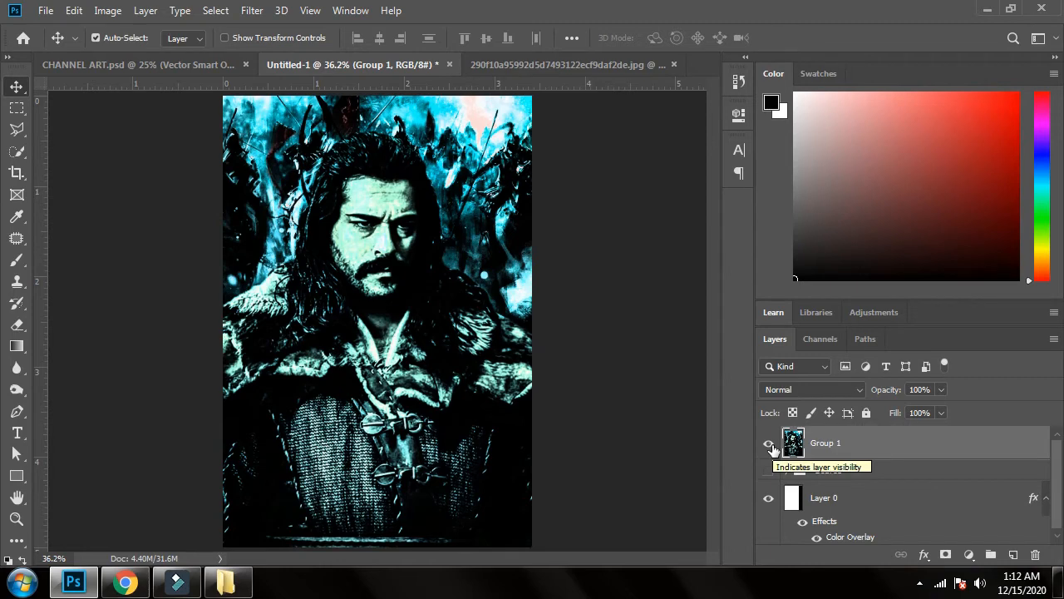
pyautogui.hotkey('ctrl', 'z')
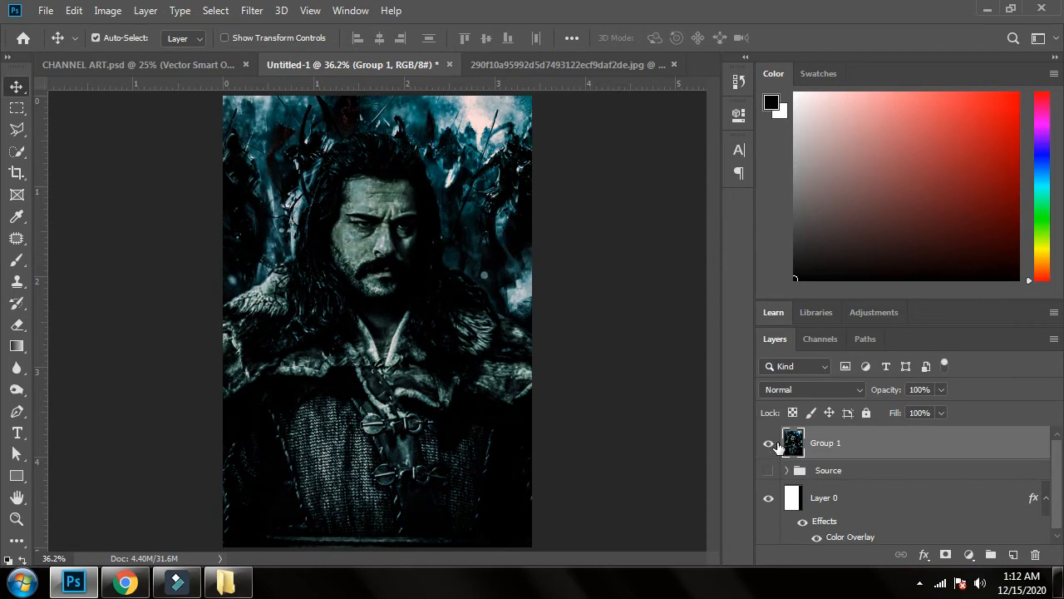
# Step: Duplicate Group 1 and apply the Film Grain filter to the copy with grain 0, highlight area 0 and intensity 10
pyautogui.hotkey('ctrl', 'j')
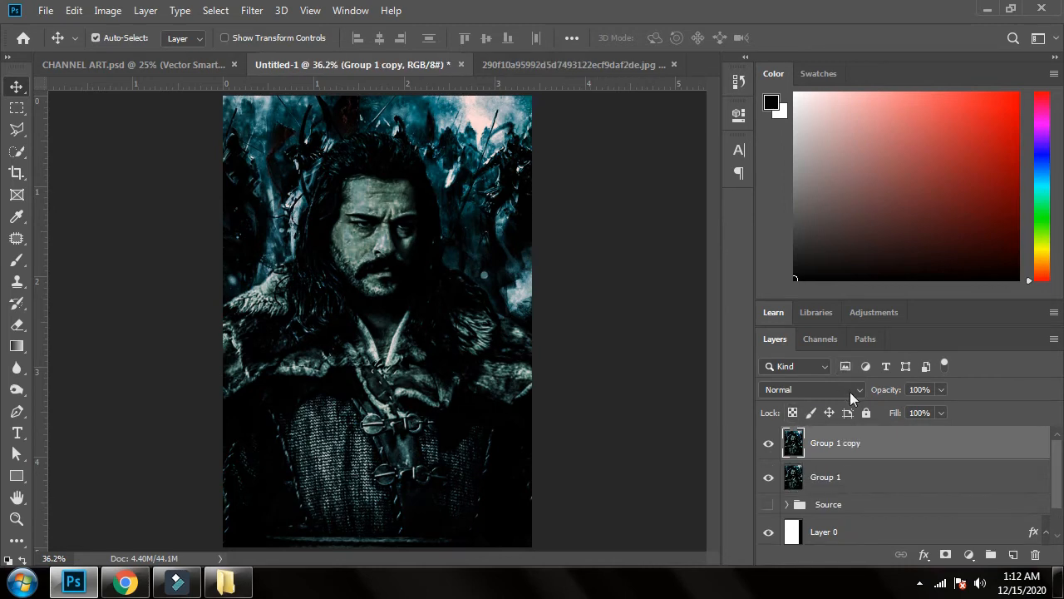
pyautogui.click(255, 10)
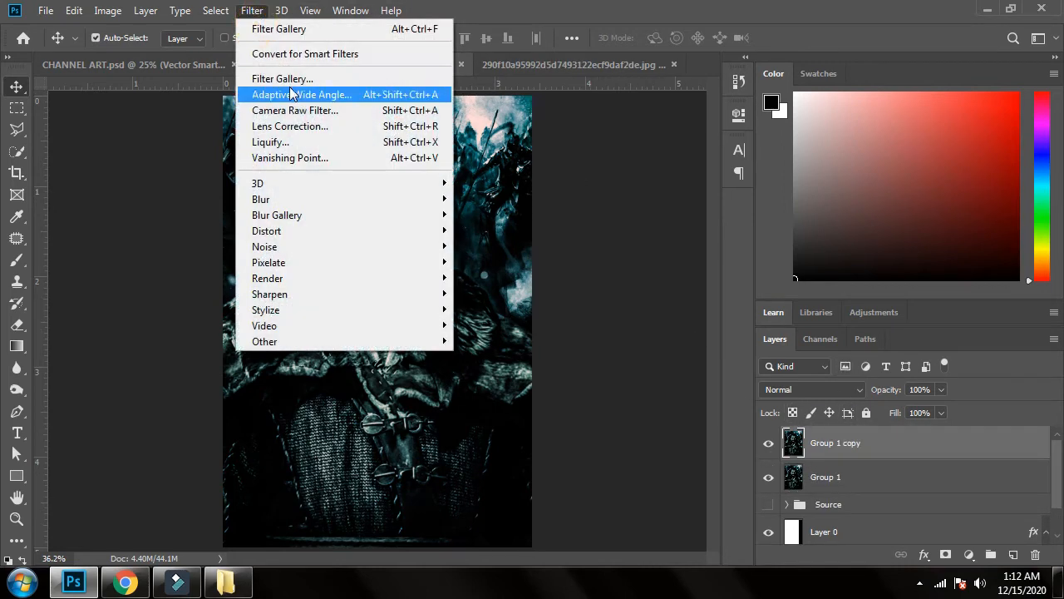
pyautogui.click(324, 95)
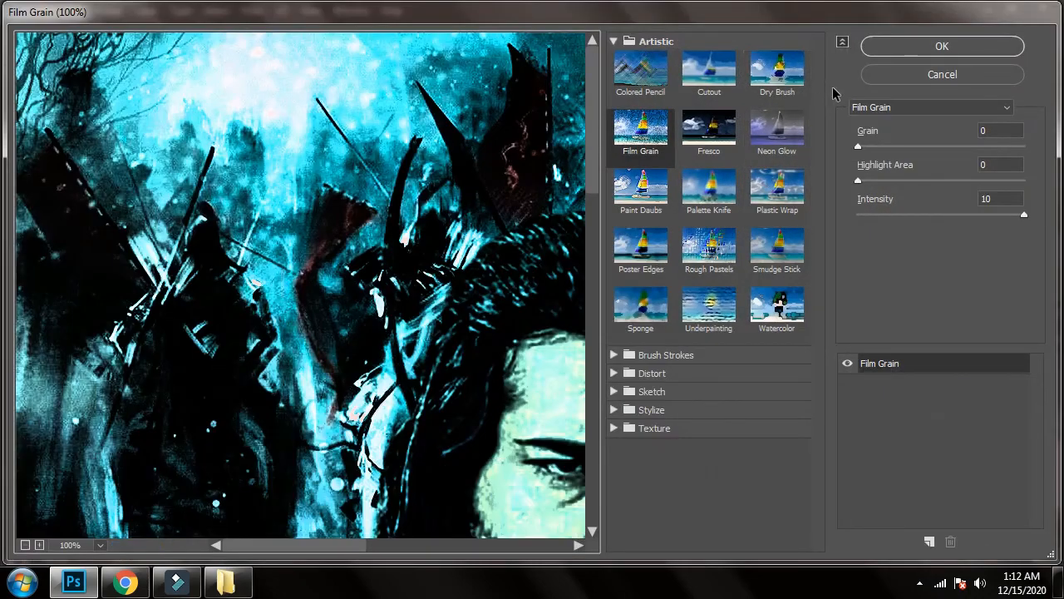
pyautogui.click(721, 71)
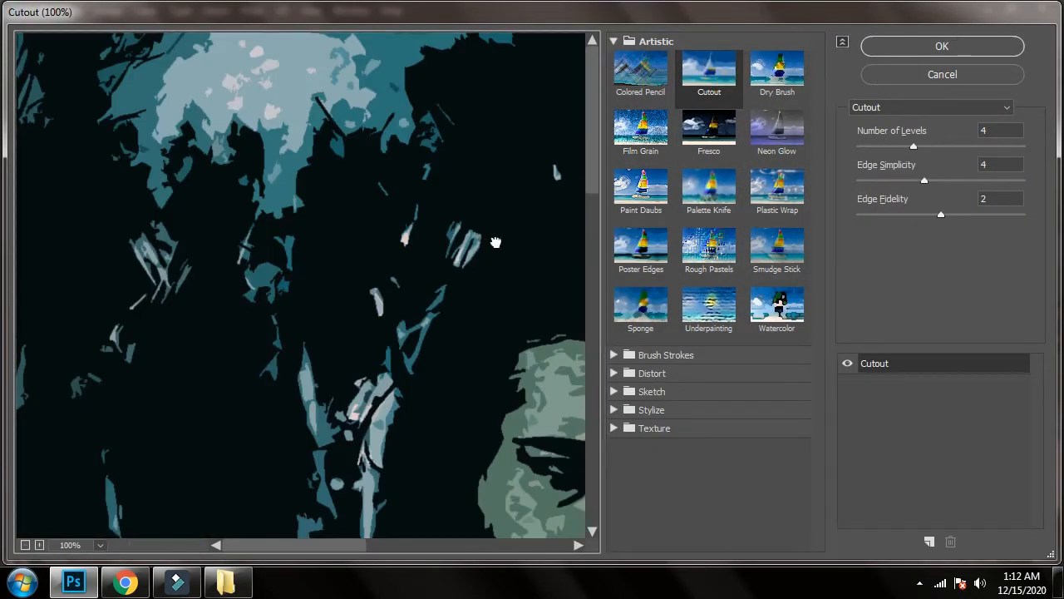
pyautogui.click(628, 143)
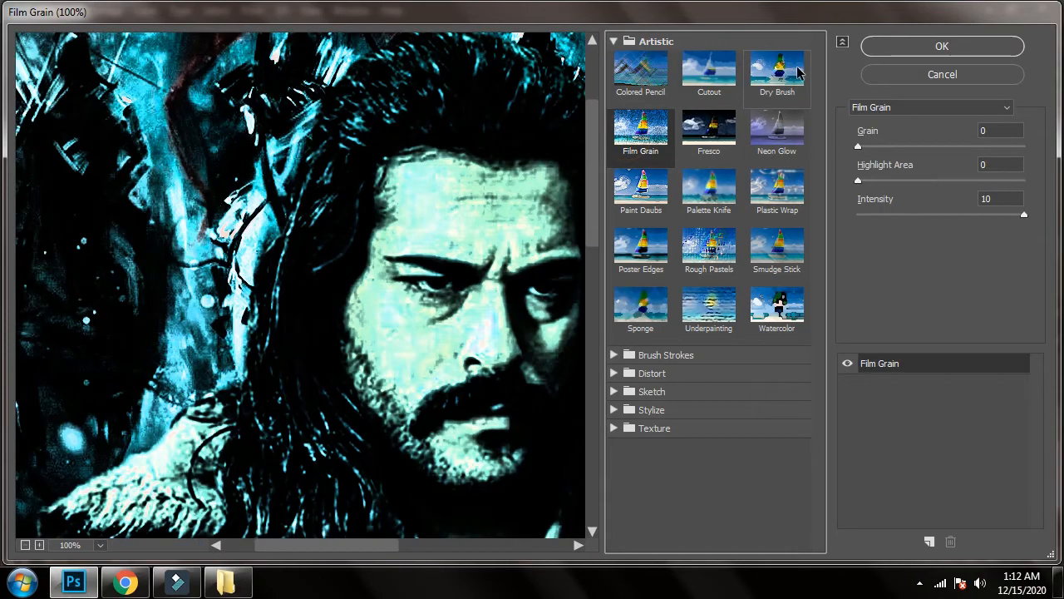
pyautogui.click(794, 71)
pyautogui.click(646, 133)
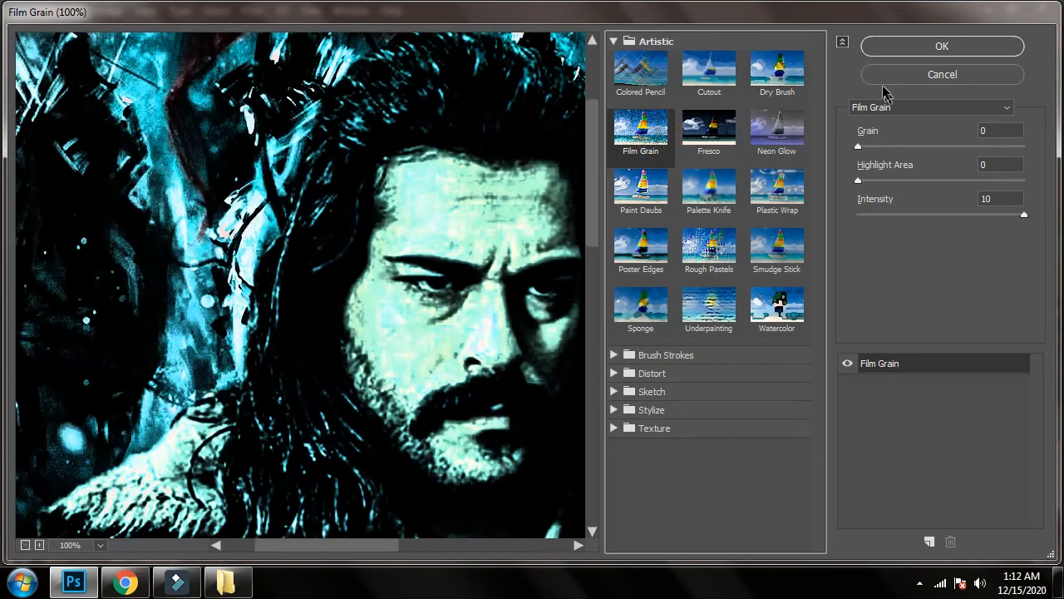
pyautogui.click(919, 48)
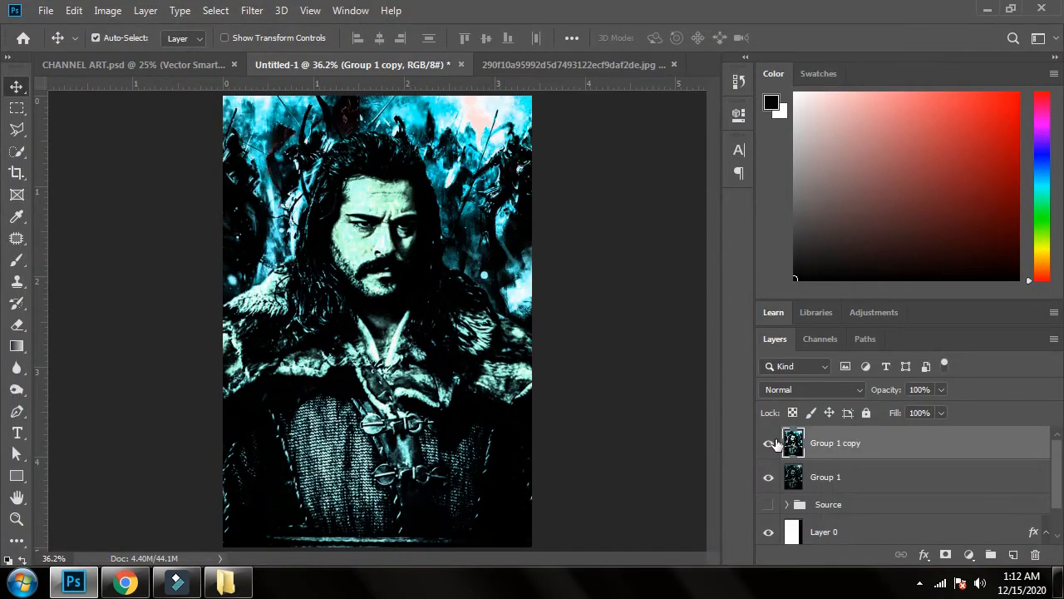
# Step: Compare the filtered copy with the original Group 1 layer and delete the original
pyautogui.click(768, 449)
pyautogui.click(769, 451)
pyautogui.click(769, 449)
pyautogui.click(768, 449)
pyautogui.click(838, 479)
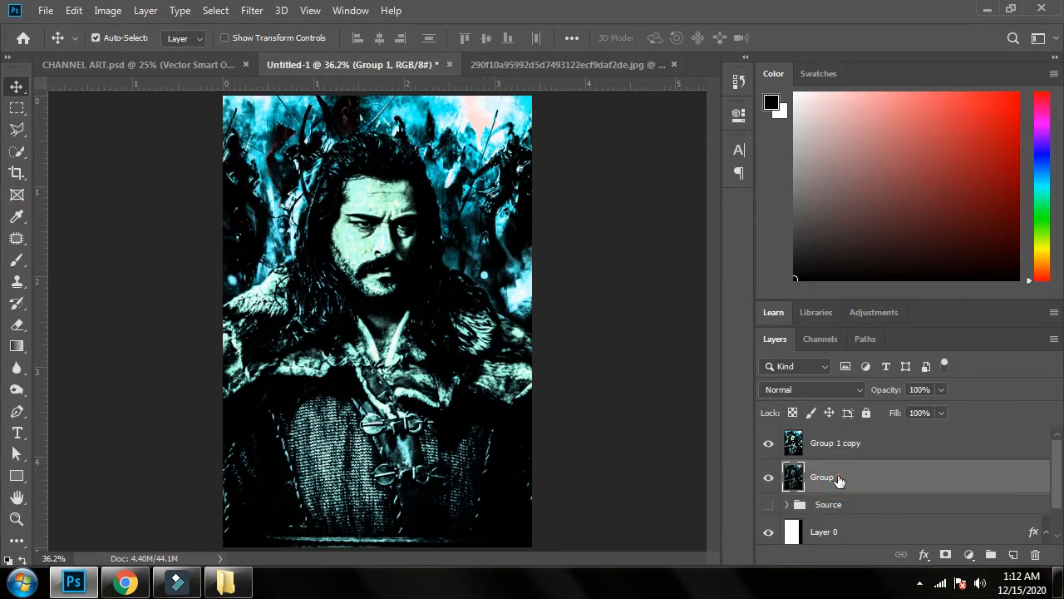
pyautogui.press('Delete')
# Step: Add a Levels adjustment layer above Group 1 copy with black input level 13 and midtones 1.14
pyautogui.click(865, 443)
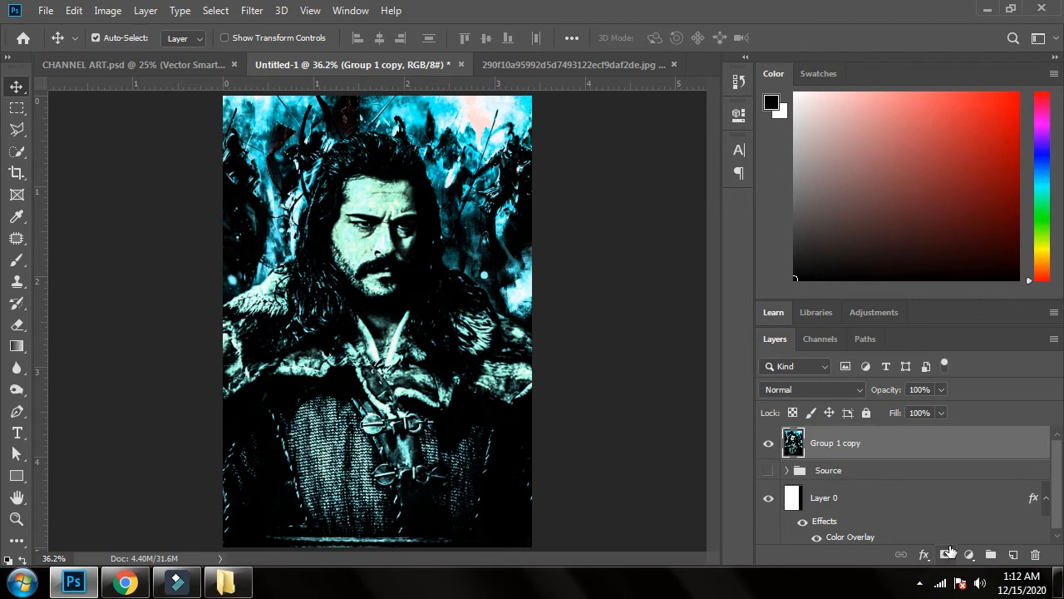
pyautogui.click(969, 554)
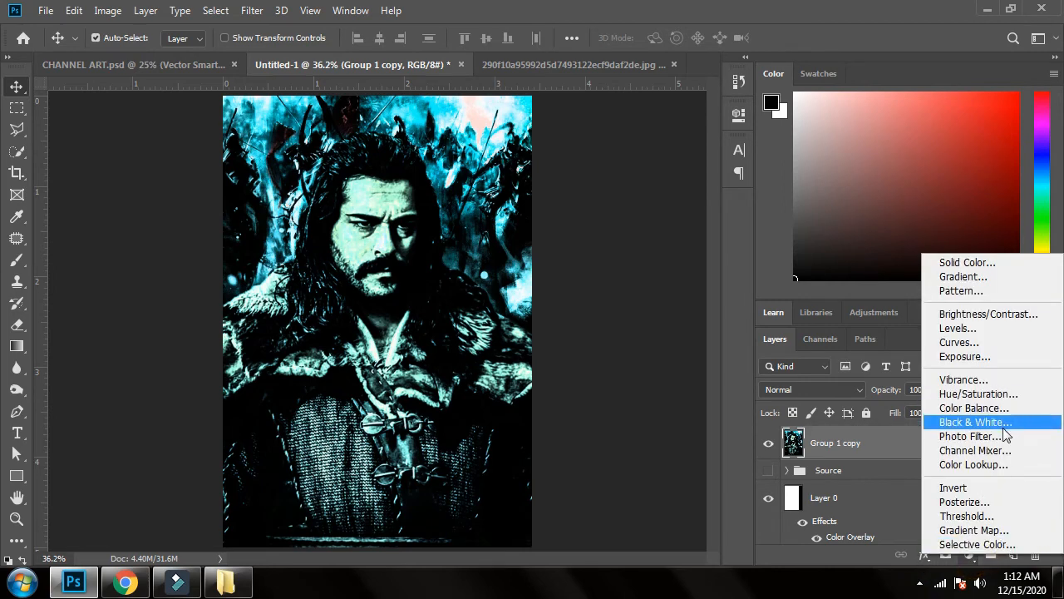
pyautogui.click(984, 330)
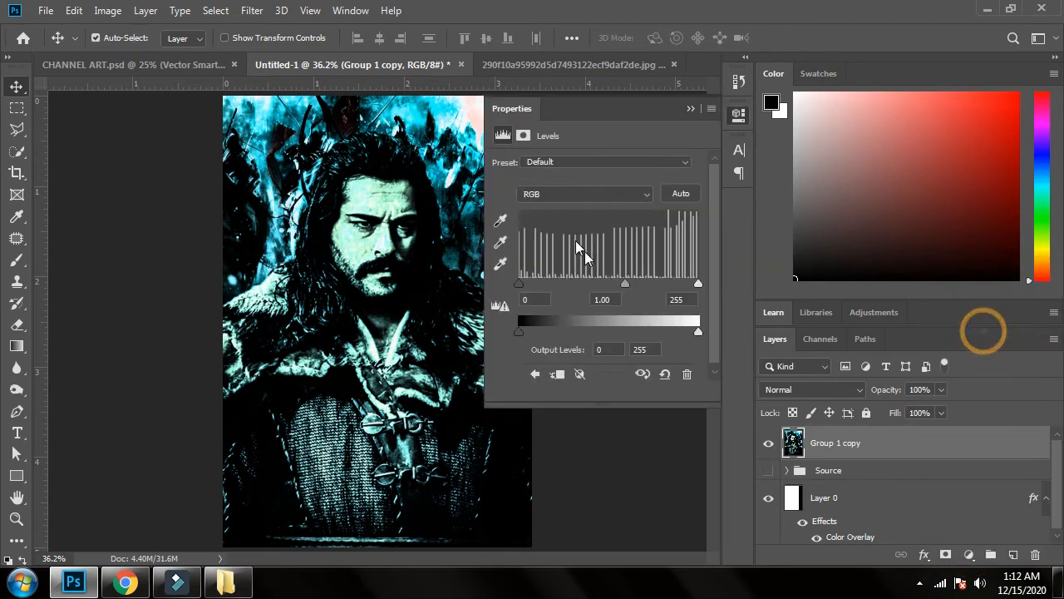
pyautogui.moveTo(520, 284); pyautogui.dragTo(533, 290)
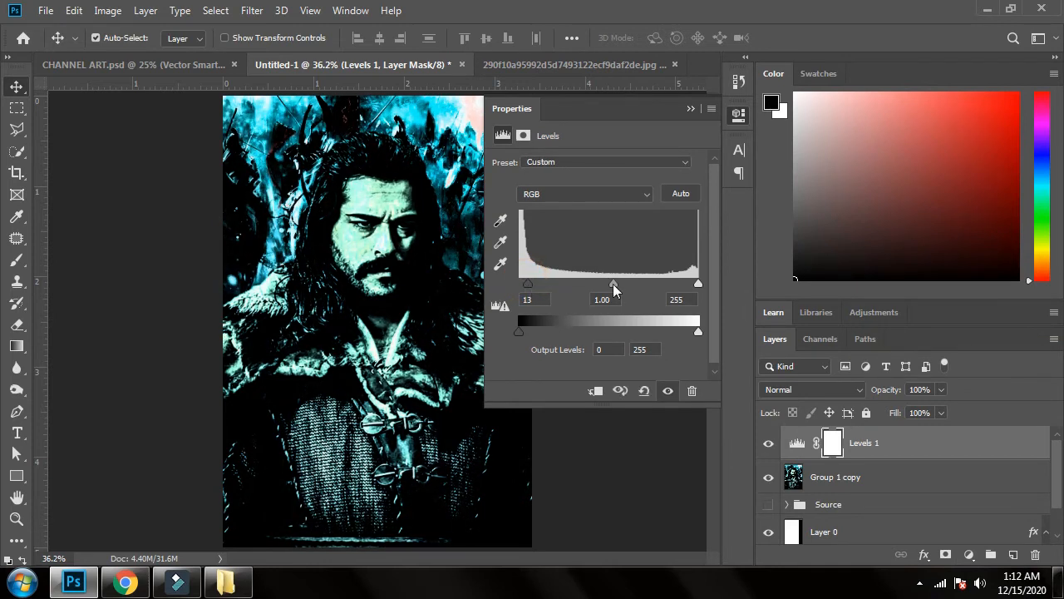
pyautogui.moveTo(613, 284); pyautogui.dragTo(605, 290)
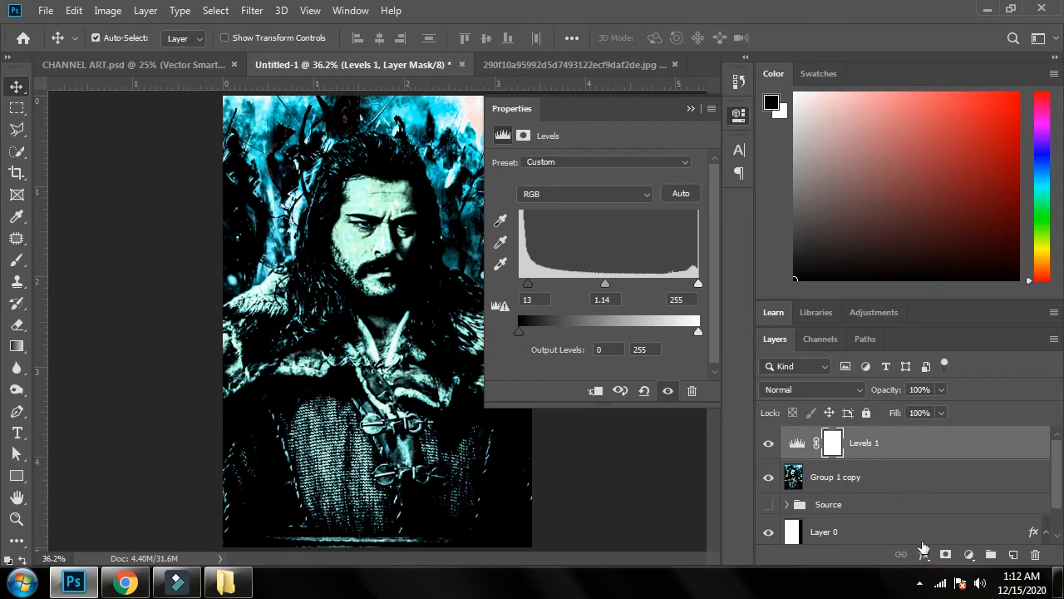
# Step: Add a Brightness/Contrast adjustment layer above the Levels layer with brightness -30 and contrast 47
pyautogui.click(968, 554)
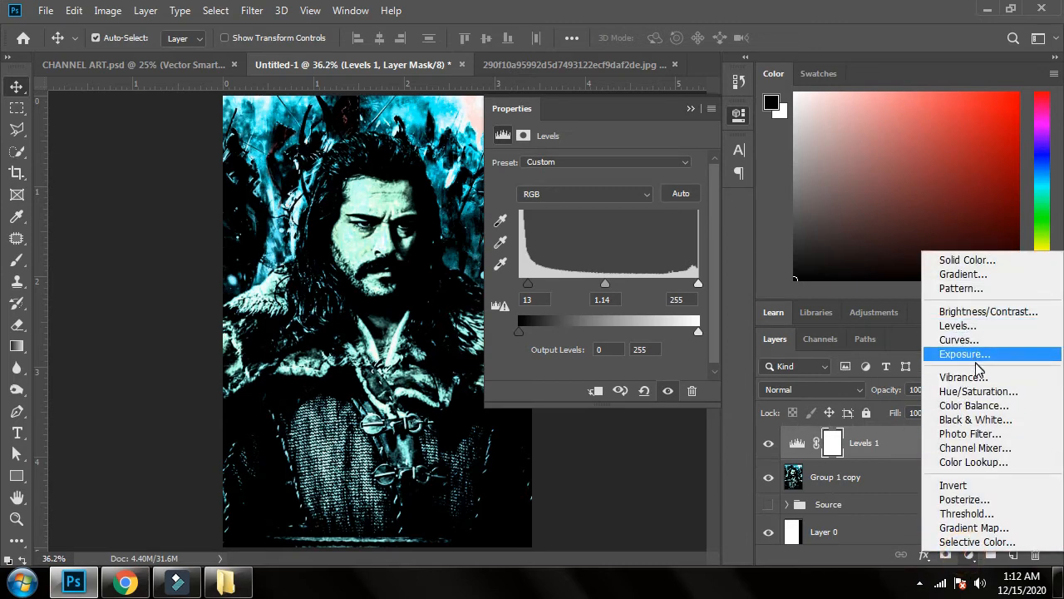
pyautogui.click(971, 311)
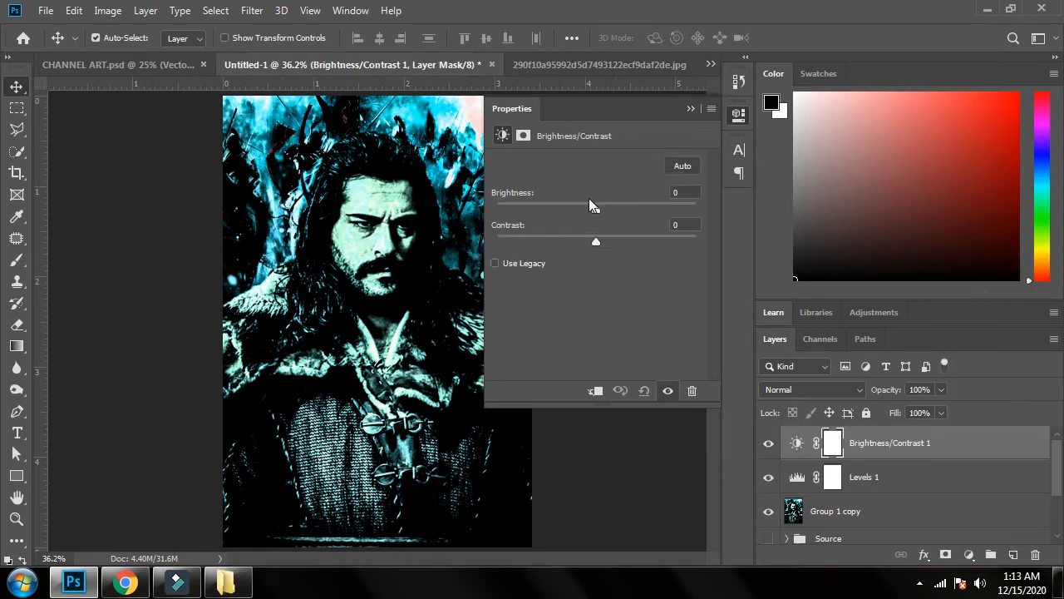
pyautogui.moveTo(589, 204); pyautogui.dragTo(642, 241)
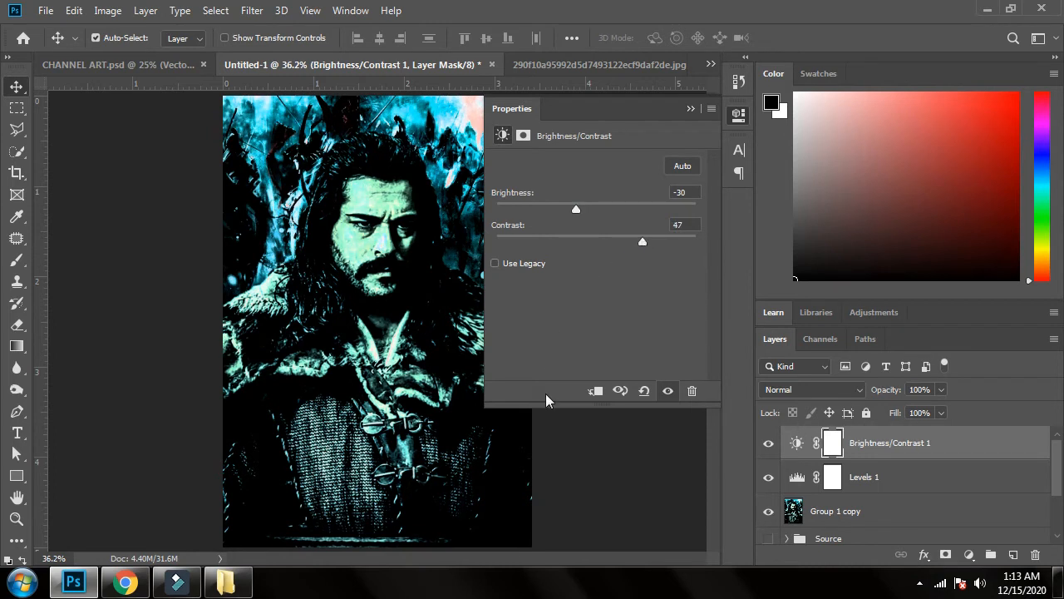
pyautogui.click(597, 435)
pyautogui.click(687, 109)
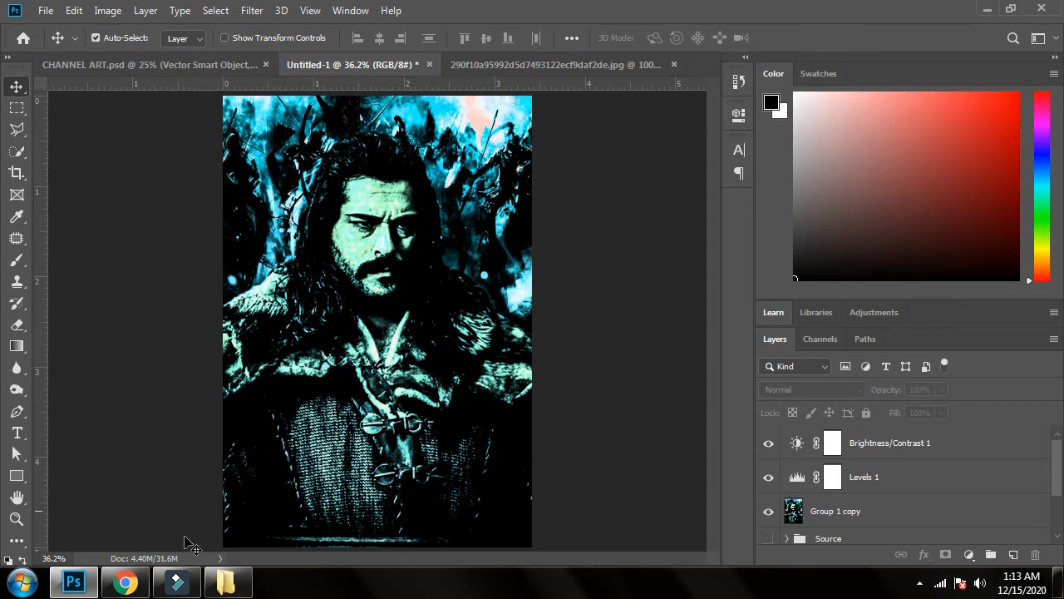
# Step: Place the cloud image 2049219.png across the upper part of the poster and set its blend mode to Overlay
pyautogui.click(268, 507)
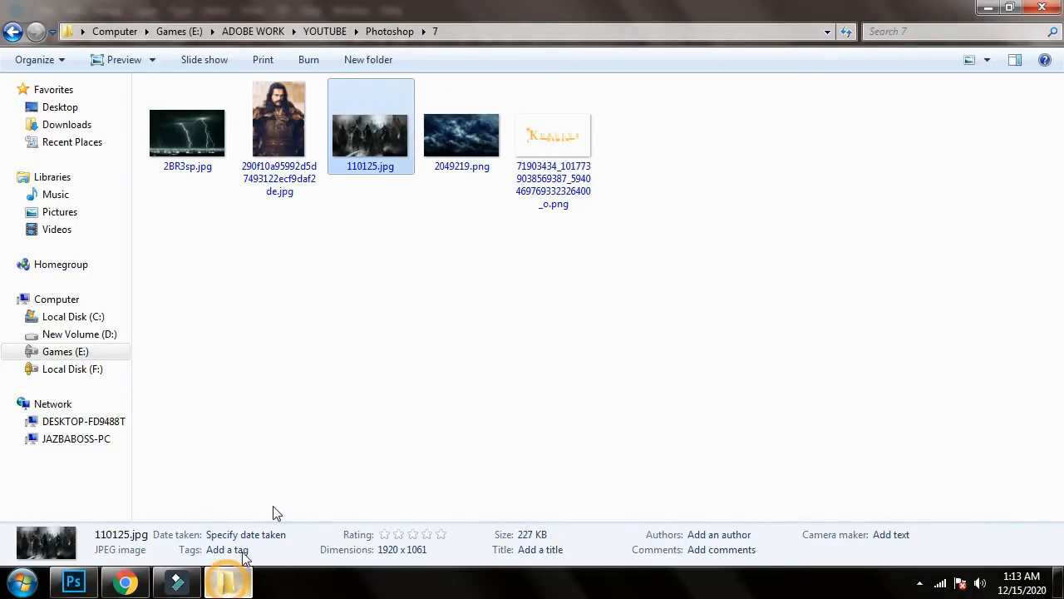
pyautogui.click(467, 150)
pyautogui.moveTo(467, 150)
pyautogui.mouseDown()
pyautogui.moveTo(459, 264)
pyautogui.moveTo(325, 444)
pyautogui.moveTo(254, 497)
pyautogui.moveTo(136, 517)
pyautogui.moveTo(74, 579)
pyautogui.moveTo(401, 241)
pyautogui.moveTo(449, 315)
pyautogui.moveTo(449, 145)
pyautogui.mouseUp()
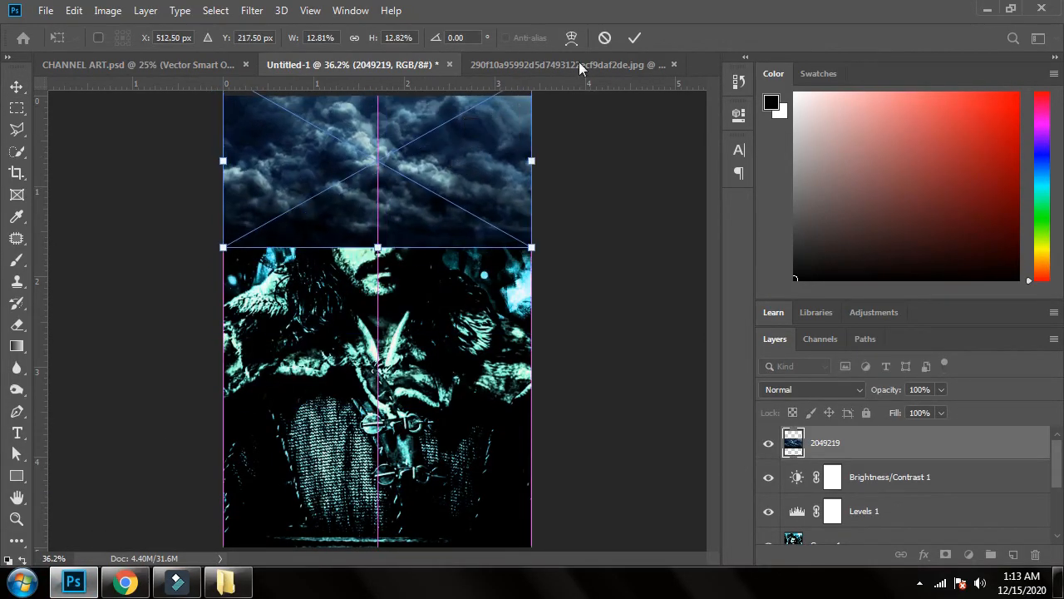
pyautogui.click(632, 38)
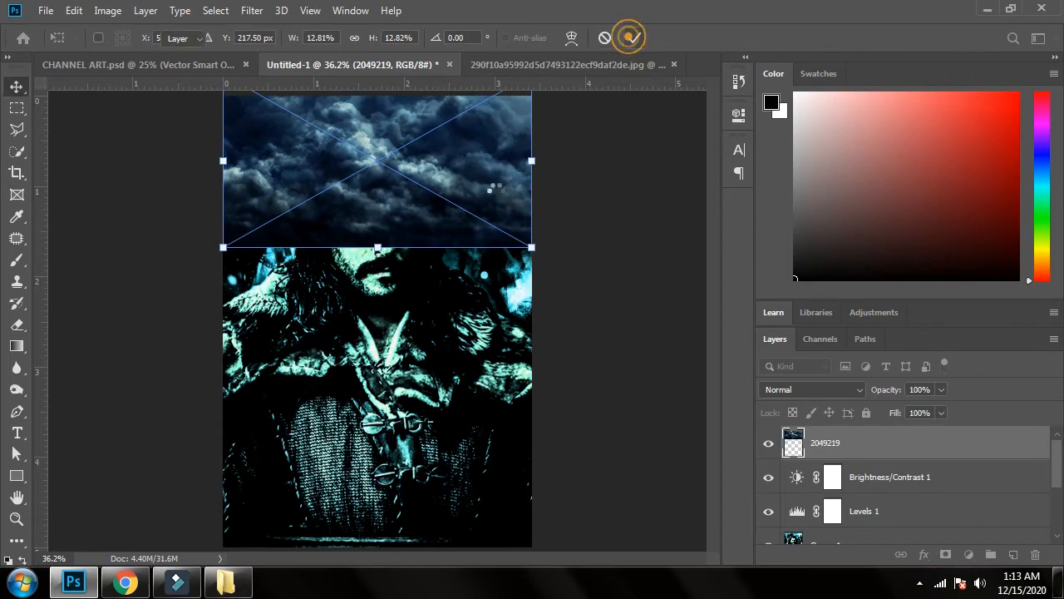
pyautogui.click(819, 389)
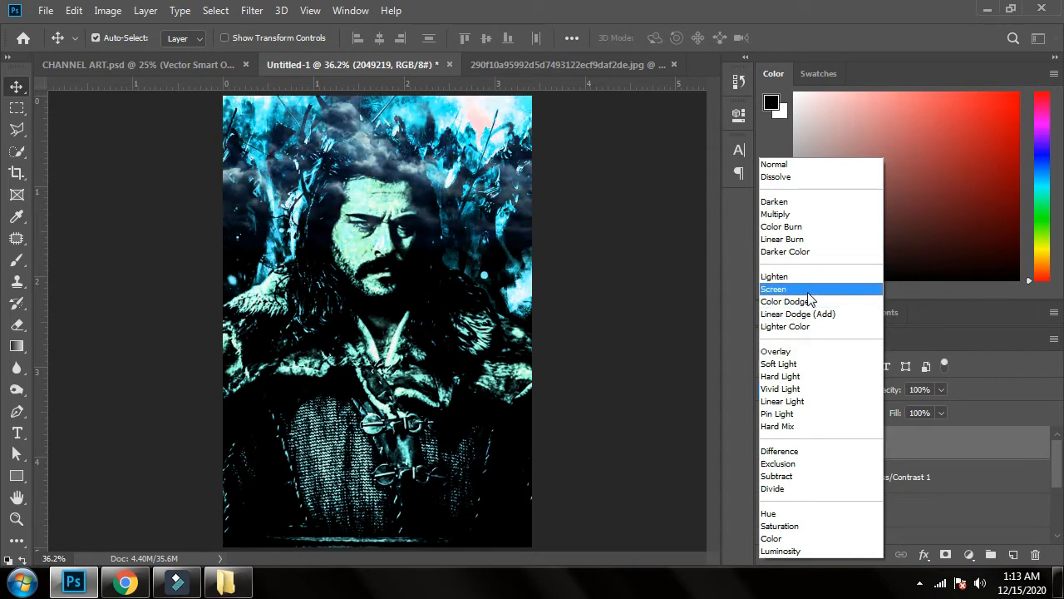
pyautogui.click(800, 351)
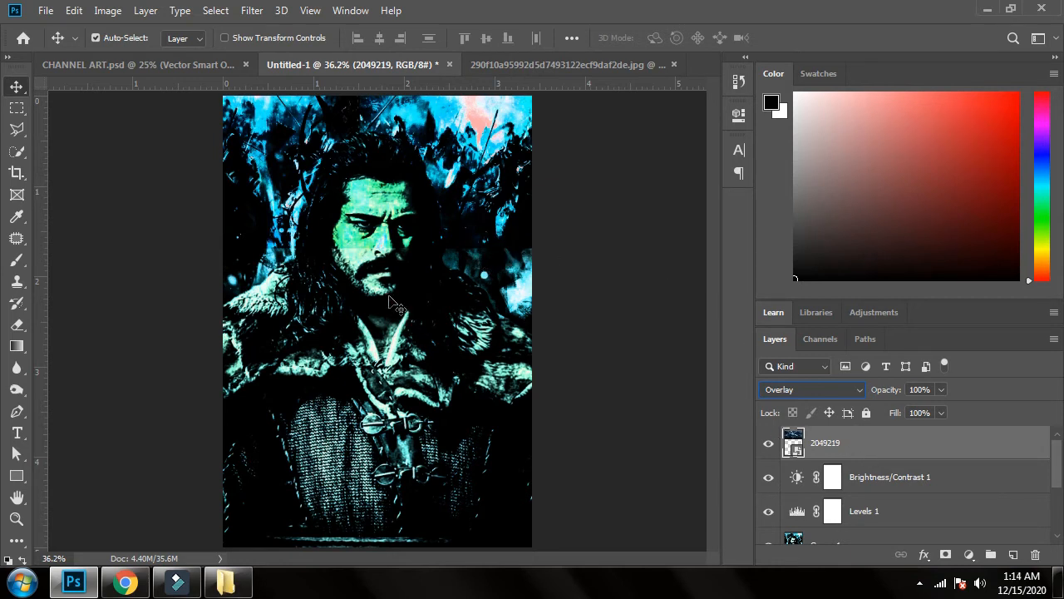
# Step: Rasterize the 2049219 cloud layer and erase its lower part with a soft 900 px eraser
pyautogui.click(419, 301)
pyautogui.press('e')
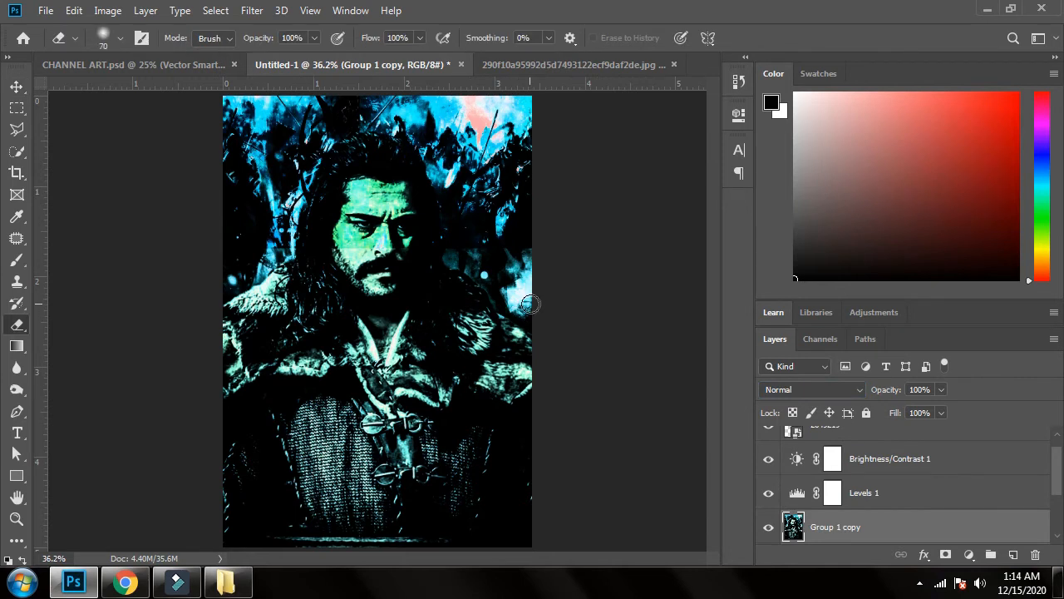
pyautogui.press(']')
pyautogui.press(']')
pyautogui.press(']')
pyautogui.press(']')
pyautogui.press(']')
pyautogui.press(']')
pyautogui.press(']')
pyautogui.press(']')
pyautogui.press(']')
pyautogui.press(']')
pyautogui.press(']')
pyautogui.press(']')
pyautogui.press(']')
pyautogui.press(']')
pyautogui.press(']')
pyautogui.press(']')
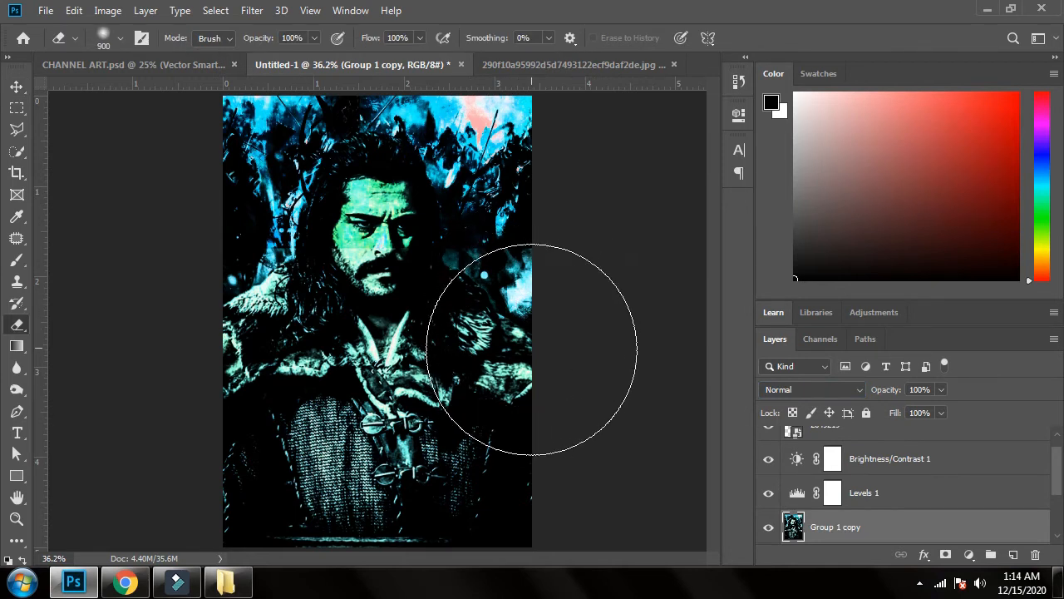
pyautogui.moveTo(532, 341)
pyautogui.mouseDown()
pyautogui.moveTo(509, 359)
pyautogui.moveTo(527, 357)
pyautogui.mouseUp()
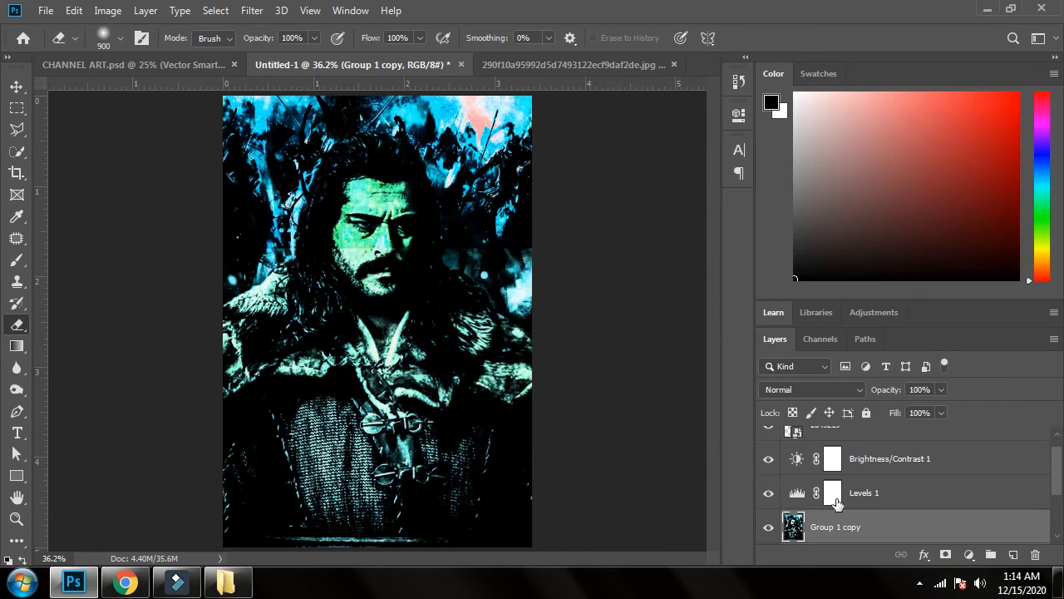
pyautogui.scroll(1, 873, 476)
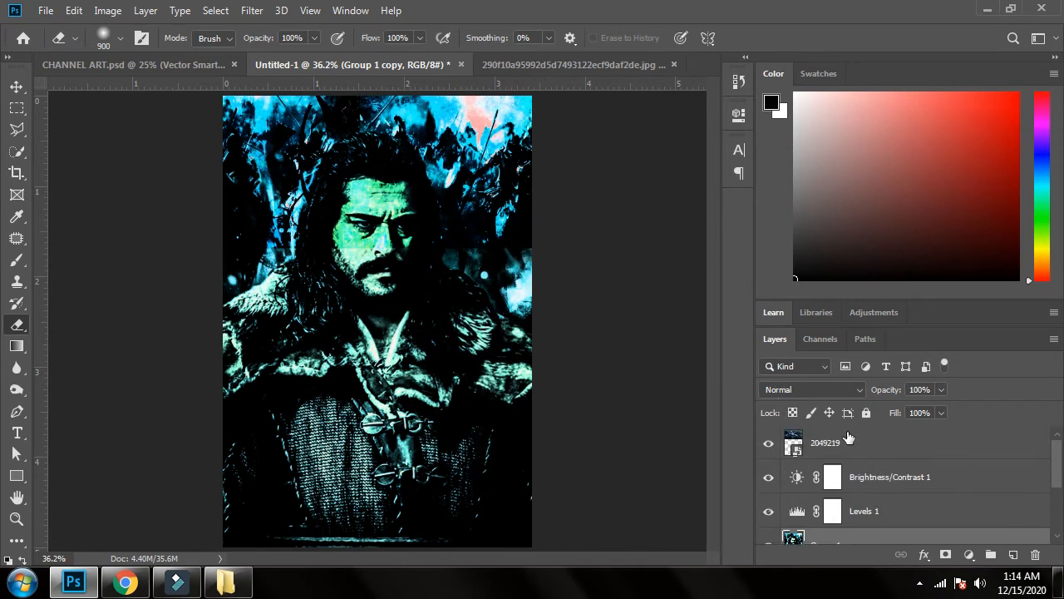
pyautogui.click(846, 437)
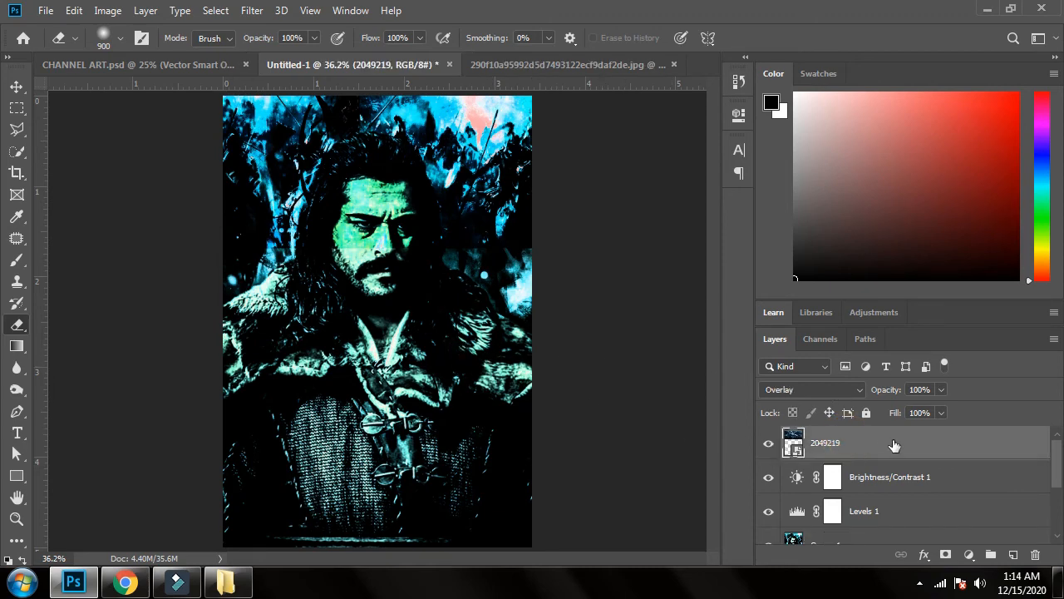
pyautogui.rightClick(894, 443)
pyautogui.click(765, 295)
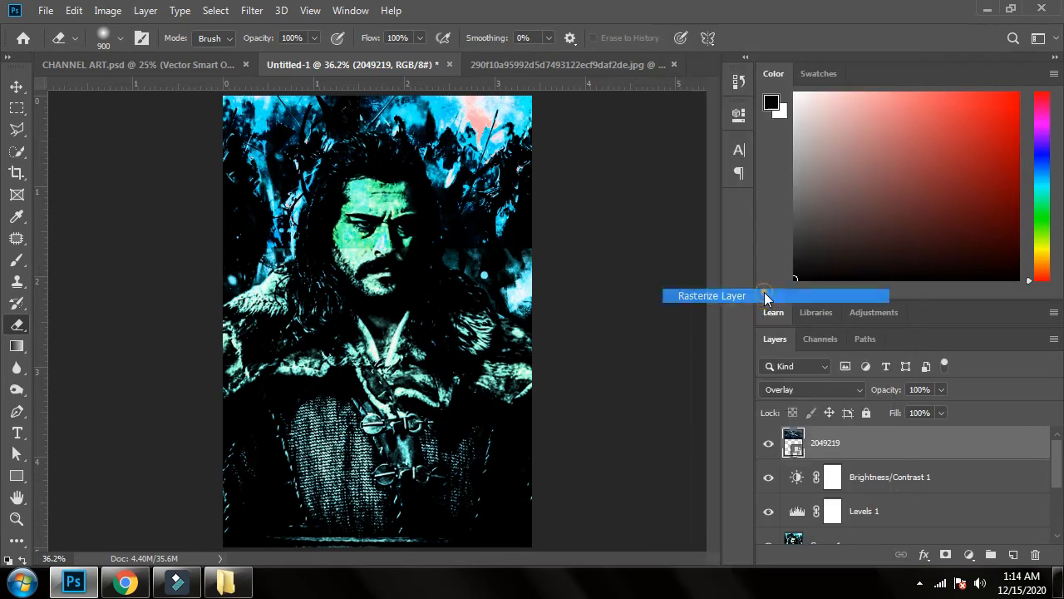
pyautogui.moveTo(223, 342)
pyautogui.mouseDown()
pyautogui.moveTo(454, 389)
pyautogui.moveTo(393, 335)
pyautogui.moveTo(377, 242)
pyautogui.moveTo(348, 245)
pyautogui.moveTo(334, 265)
pyautogui.moveTo(388, 242)
pyautogui.moveTo(494, 293)
pyautogui.moveTo(414, 267)
pyautogui.moveTo(303, 278)
pyautogui.moveTo(269, 306)
pyautogui.moveTo(425, 274)
pyautogui.moveTo(435, 293)
pyautogui.moveTo(418, 286)
pyautogui.moveTo(518, 332)
pyautogui.moveTo(412, 336)
pyautogui.moveTo(285, 369)
pyautogui.moveTo(485, 337)
pyautogui.moveTo(314, 338)
pyautogui.moveTo(386, 291)
pyautogui.moveTo(377, 238)
pyautogui.moveTo(379, 426)
pyautogui.moveTo(365, 466)
pyautogui.moveTo(225, 537)
pyautogui.mouseUp()
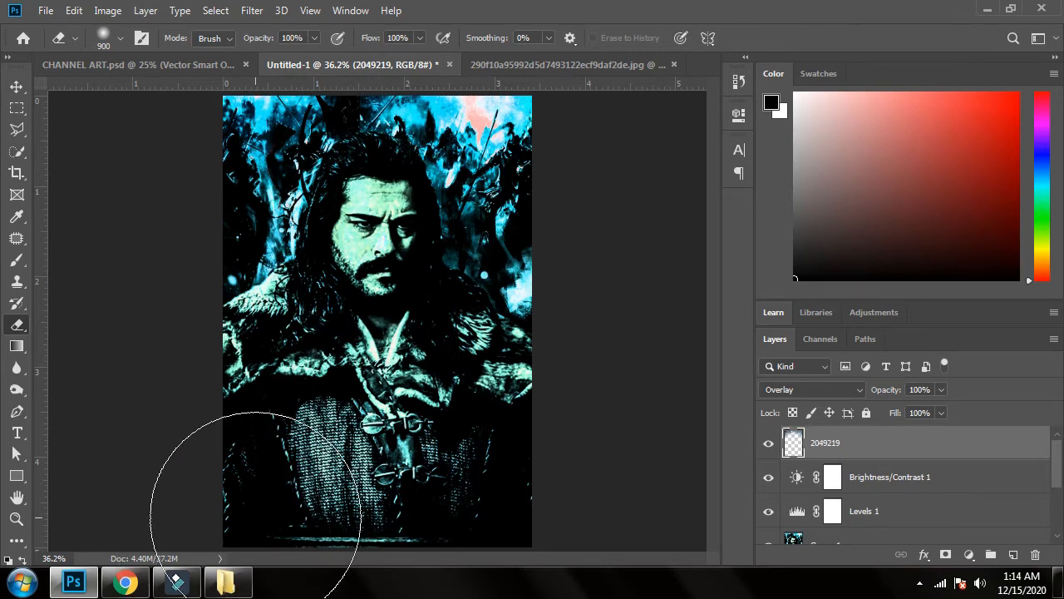
# Step: Place the Kuruluş Osman logo PNG from the image folder at 32.67% scale, centred horizontally near the poster's lower edge
pyautogui.press('v')
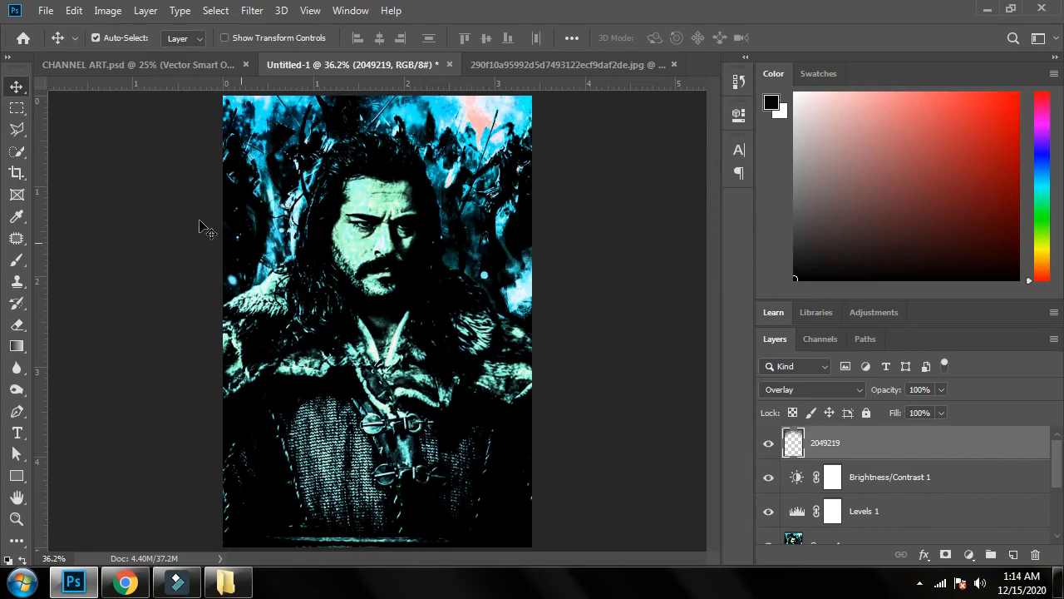
pyautogui.click(229, 586)
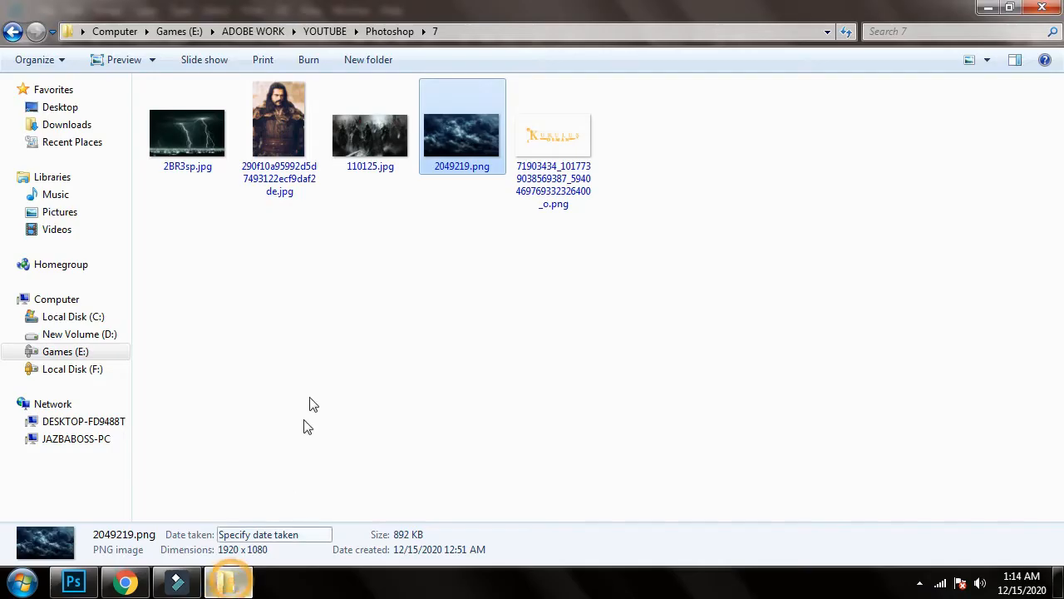
pyautogui.click(549, 179)
pyautogui.moveTo(549, 179); pyautogui.dragTo(450, 530)
pyautogui.moveTo(230, 409); pyautogui.dragTo(139, 360)
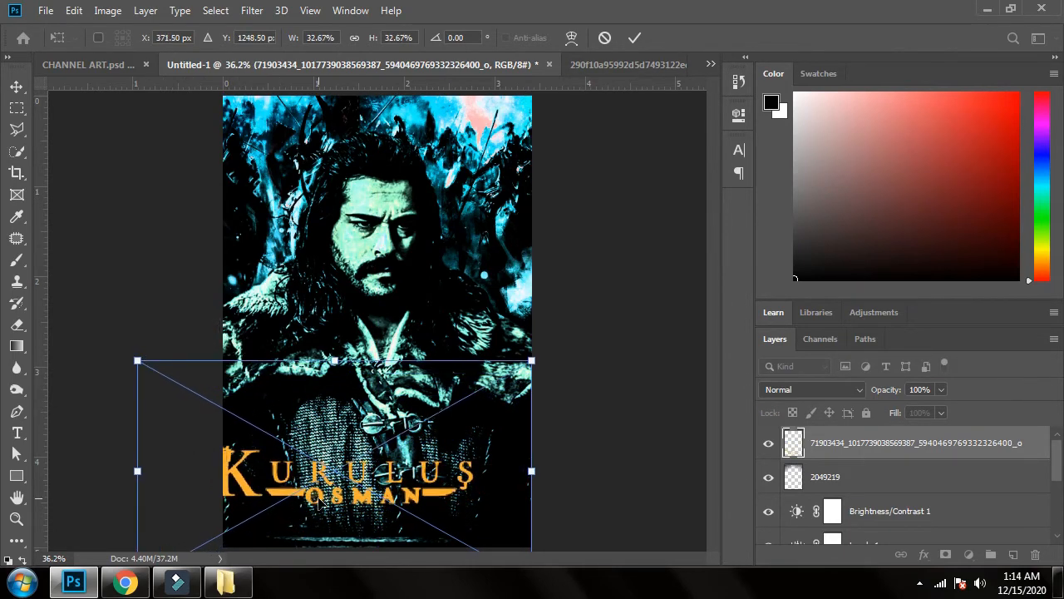
pyautogui.moveTo(319, 499); pyautogui.dragTo(366, 518)
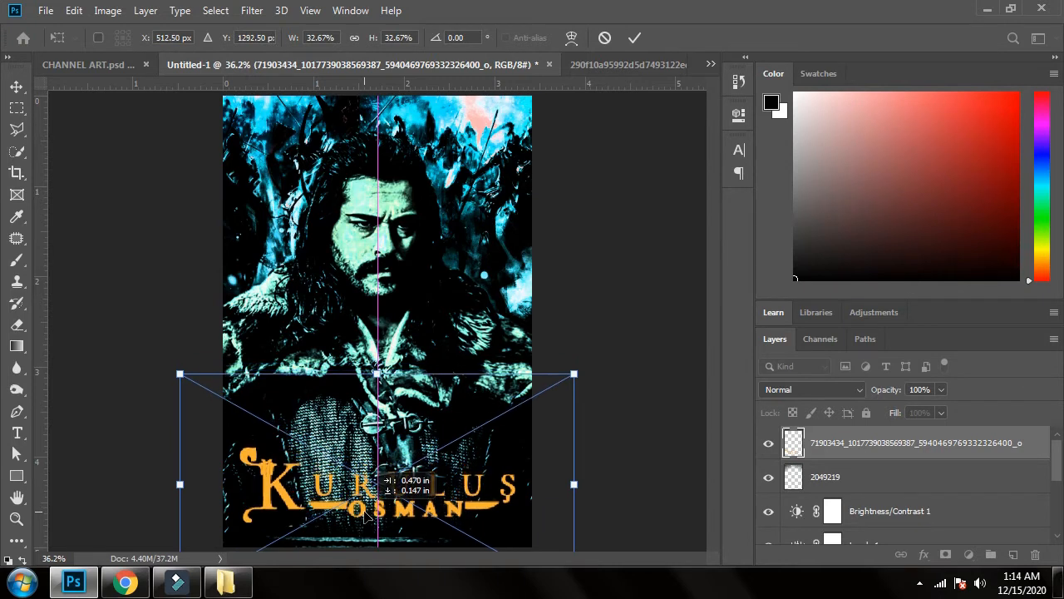
pyautogui.click(635, 38)
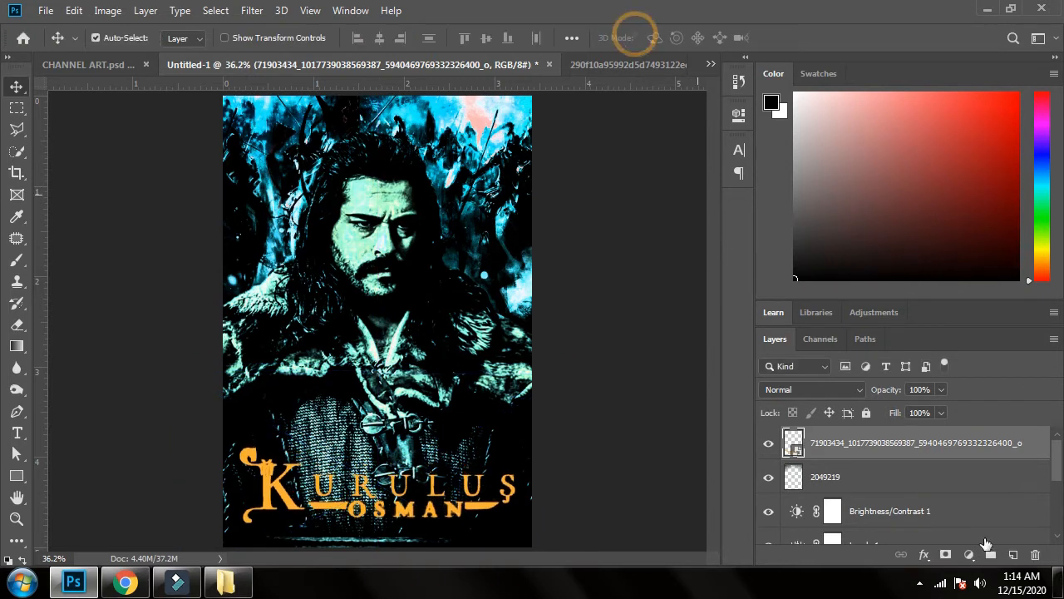
# Step: Add a Color Overlay effect in white (ffffff) to the Kuruluş Osman logo layer
pyautogui.doubleClick(1046, 453)
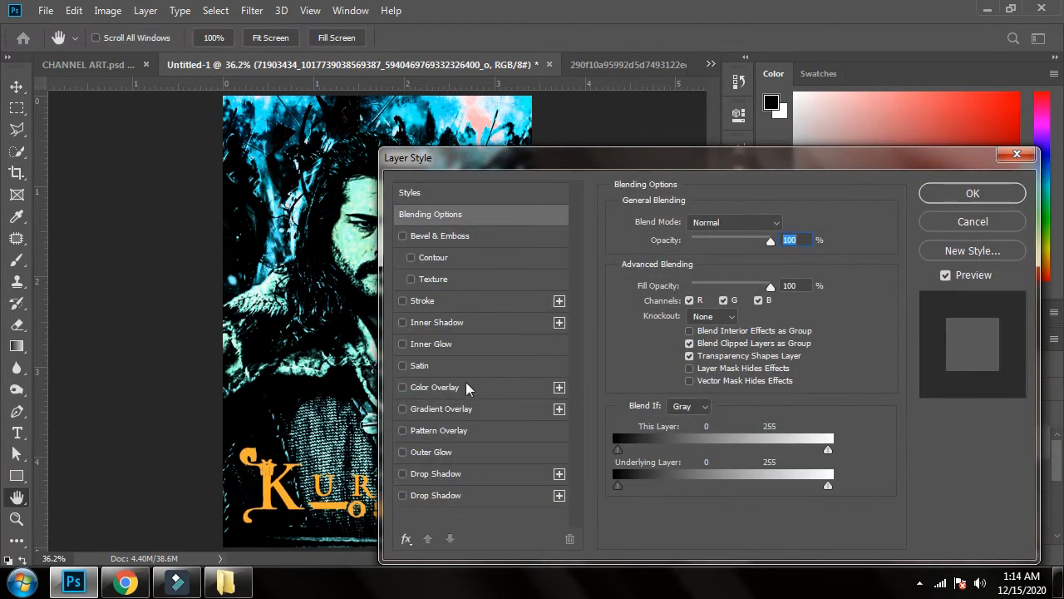
pyautogui.click(466, 386)
pyautogui.click(790, 218)
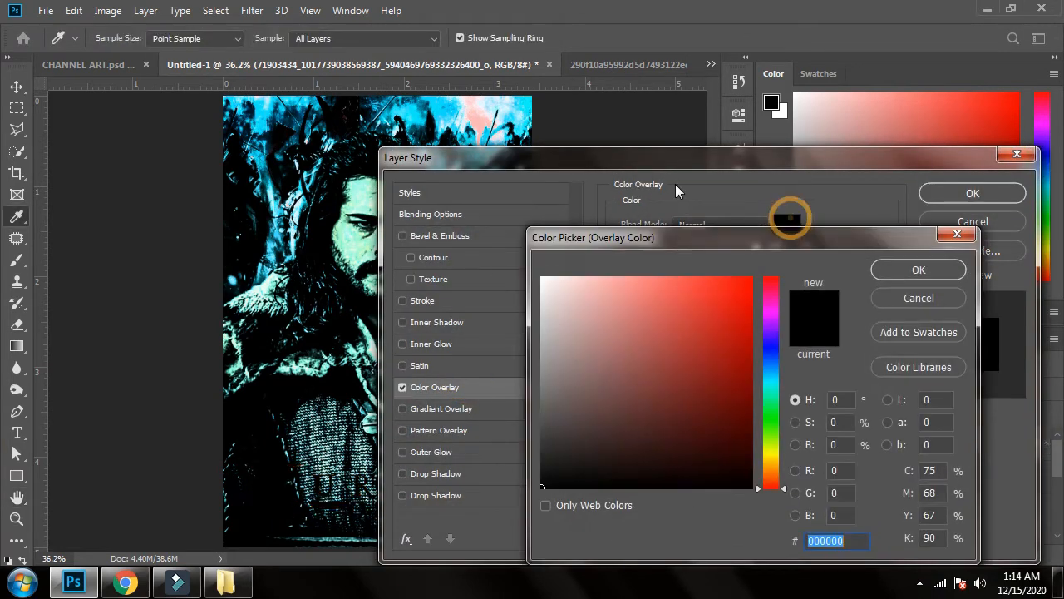
pyautogui.write('ffffff')
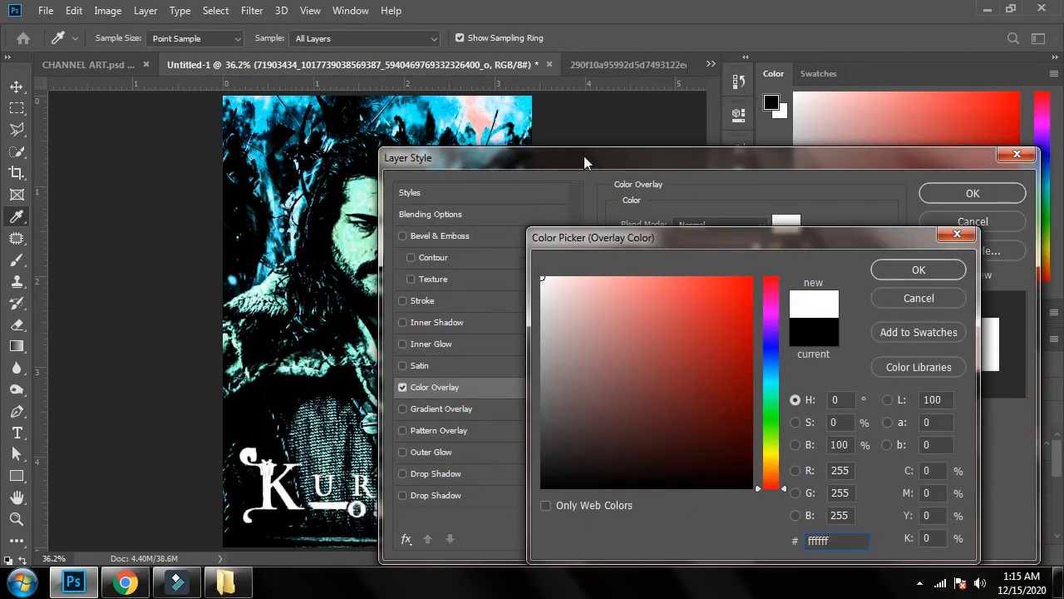
pyautogui.moveTo(594, 236); pyautogui.dragTo(685, 241)
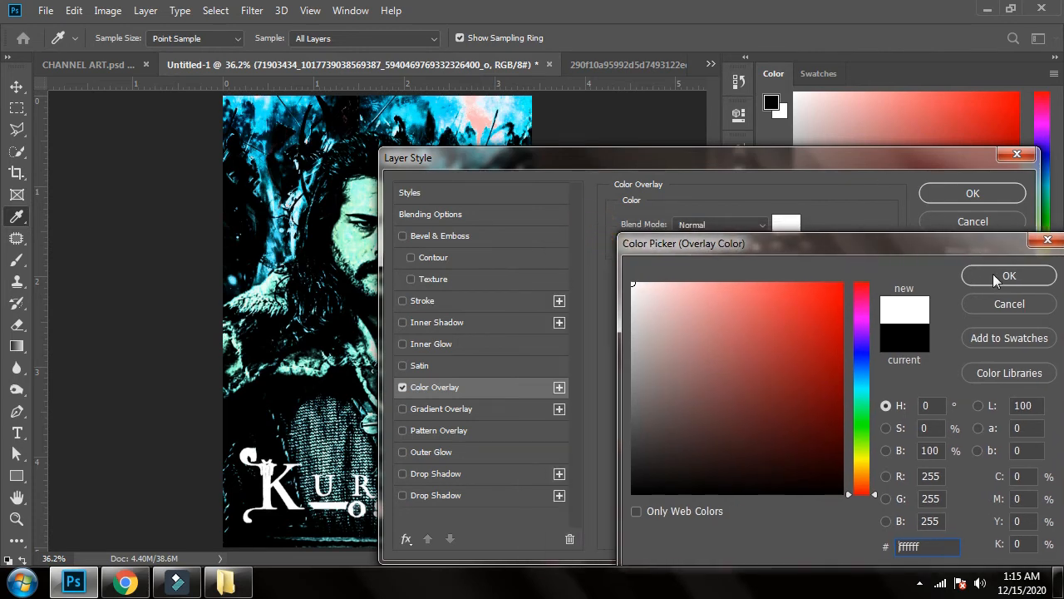
pyautogui.click(994, 276)
pyautogui.moveTo(785, 162); pyautogui.dragTo(937, 154)
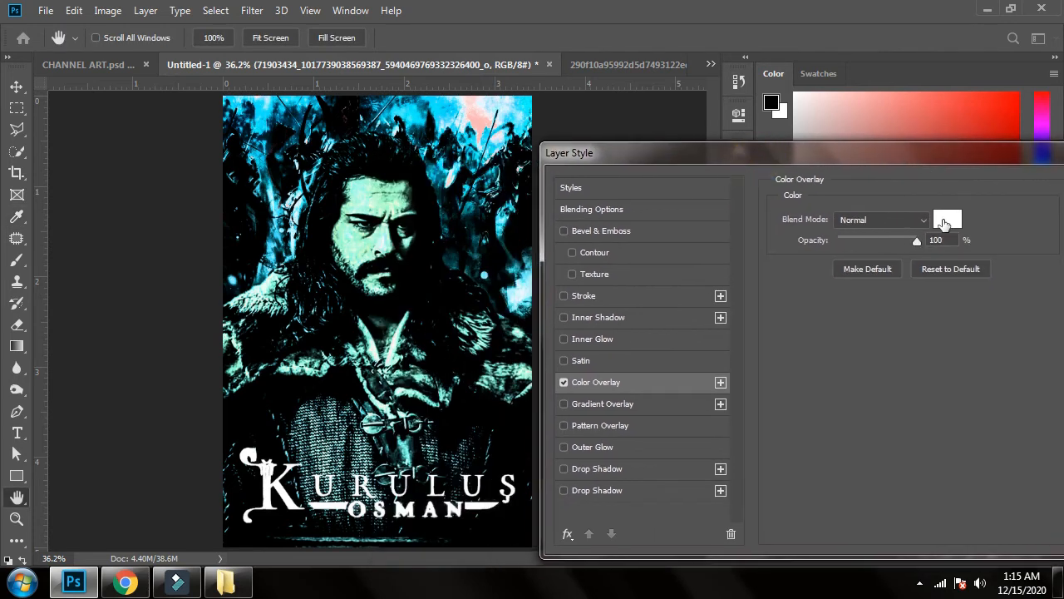
# Step: Change the logo's overlay color to orange ff4800 after trying blue and pink hues
pyautogui.click(944, 223)
pyautogui.moveTo(786, 371)
pyautogui.mouseDown()
pyautogui.moveTo(815, 283)
pyautogui.moveTo(835, 276)
pyautogui.mouseUp()
pyautogui.click(853, 342)
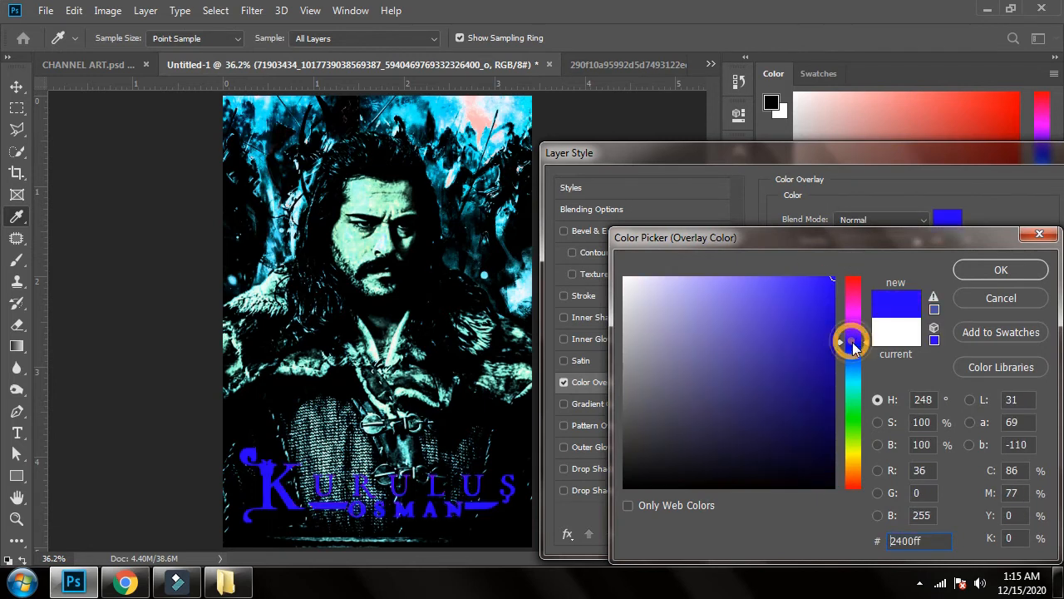
pyautogui.moveTo(856, 328); pyautogui.dragTo(857, 288)
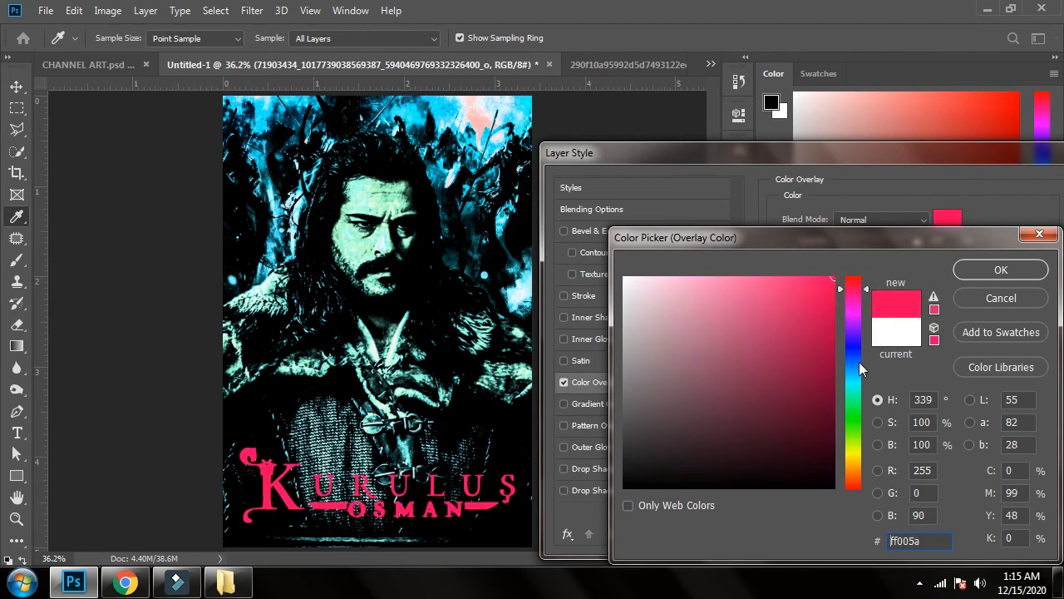
pyautogui.moveTo(861, 423); pyautogui.dragTo(862, 484)
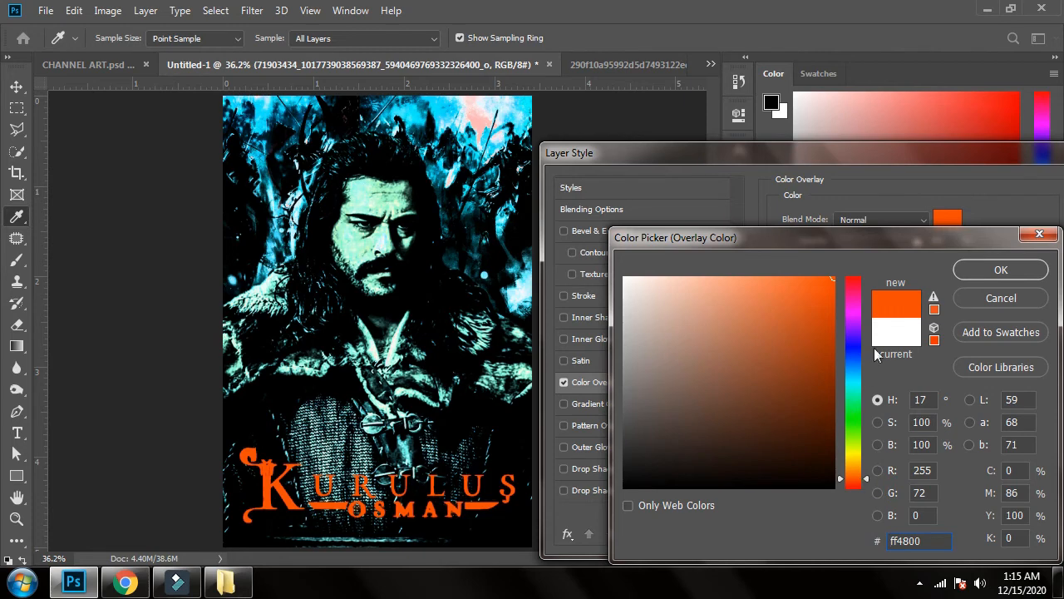
pyautogui.click(997, 274)
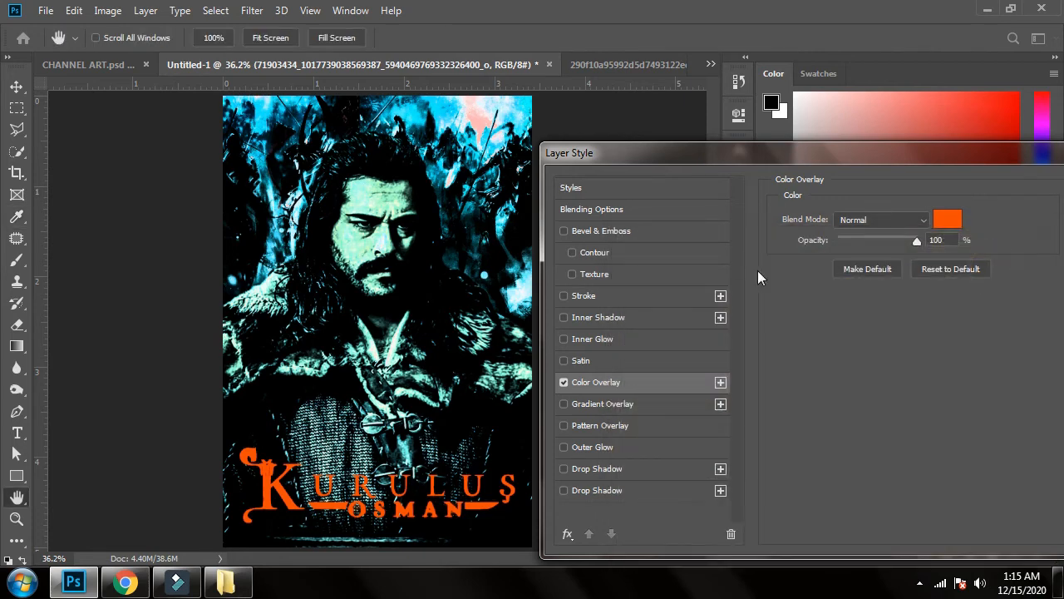
# Step: Add an inside Stroke to the logo with orange color fa4700 and a size of 1 px
pyautogui.click(627, 295)
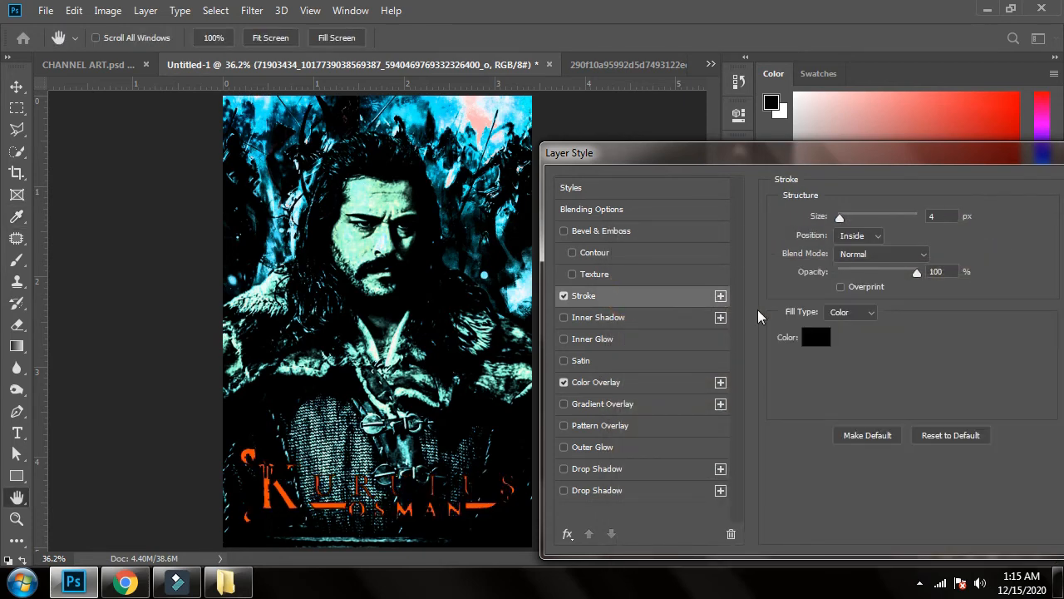
pyautogui.click(817, 337)
pyautogui.write('ffffff')
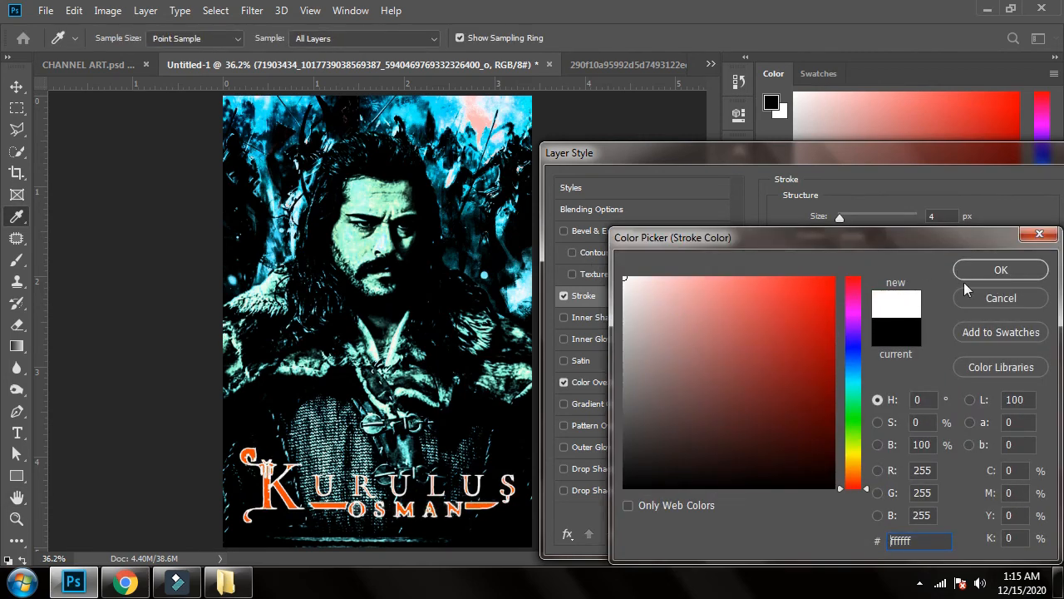
pyautogui.moveTo(761, 322)
pyautogui.mouseDown()
pyautogui.moveTo(801, 345)
pyautogui.moveTo(833, 281)
pyautogui.mouseUp()
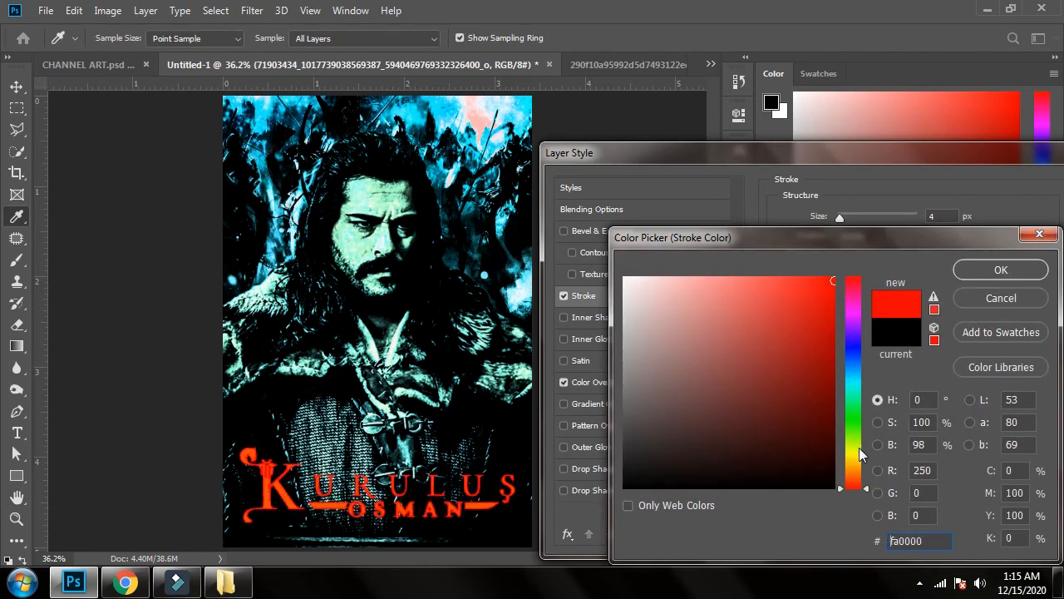
pyautogui.moveTo(859, 447); pyautogui.dragTo(858, 479)
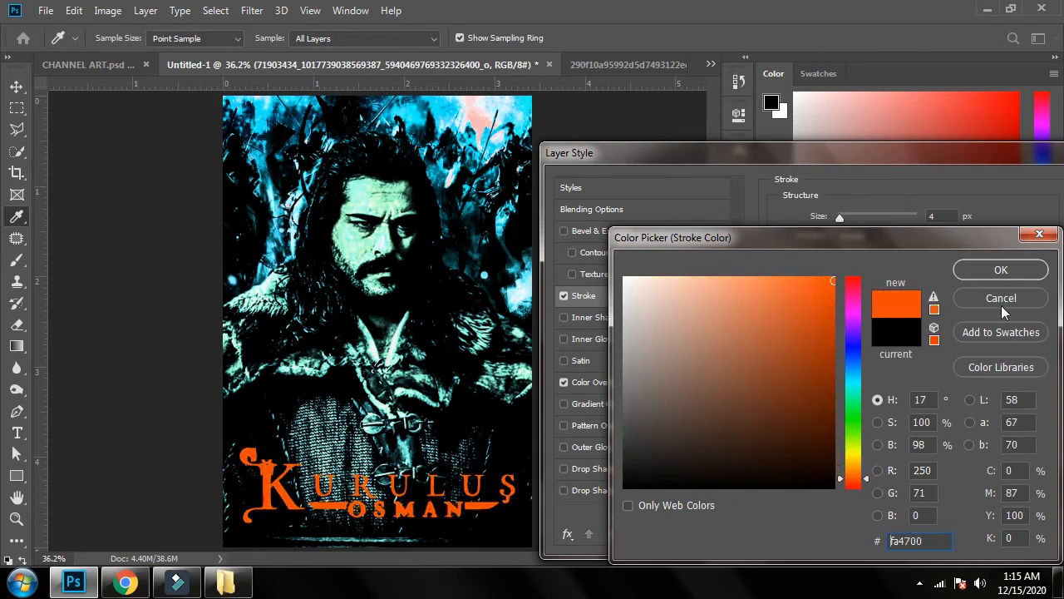
pyautogui.click(1032, 271)
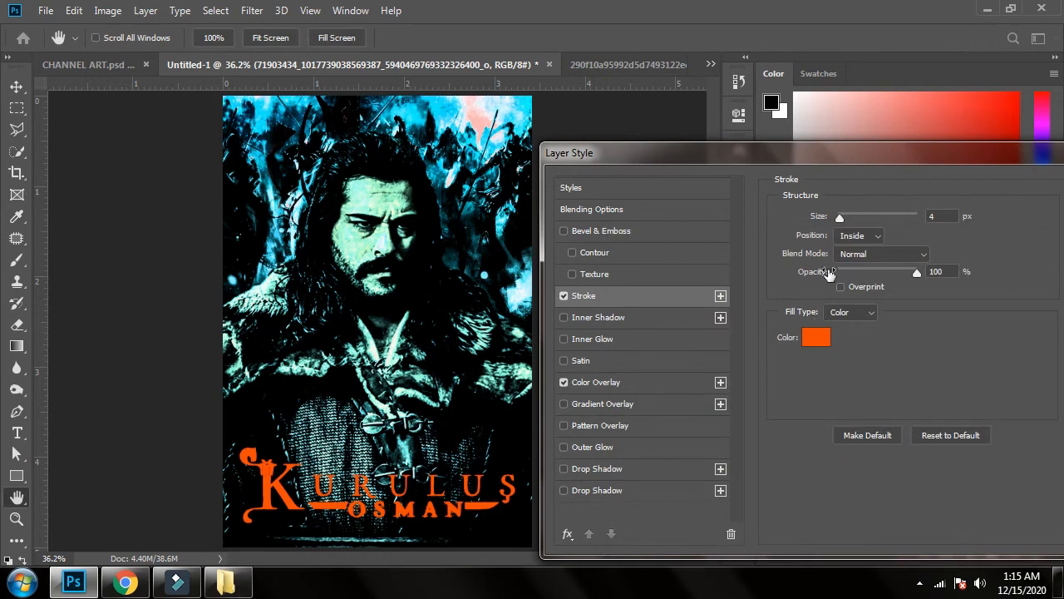
pyautogui.moveTo(841, 219); pyautogui.dragTo(837, 220)
# Step: Try an Outer Glow on the logo with 14% spread and 3 px size, and turn it off again
pyautogui.click(563, 446)
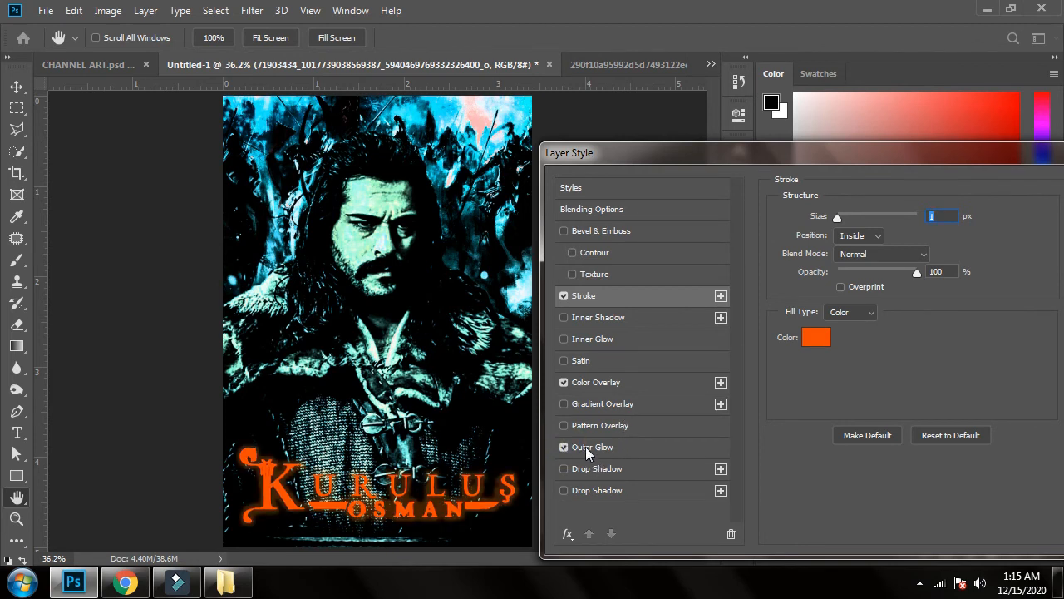
pyautogui.click(587, 448)
pyautogui.moveTo(844, 364)
pyautogui.mouseDown()
pyautogui.moveTo(846, 345)
pyautogui.moveTo(860, 349)
pyautogui.moveTo(850, 350)
pyautogui.mouseUp()
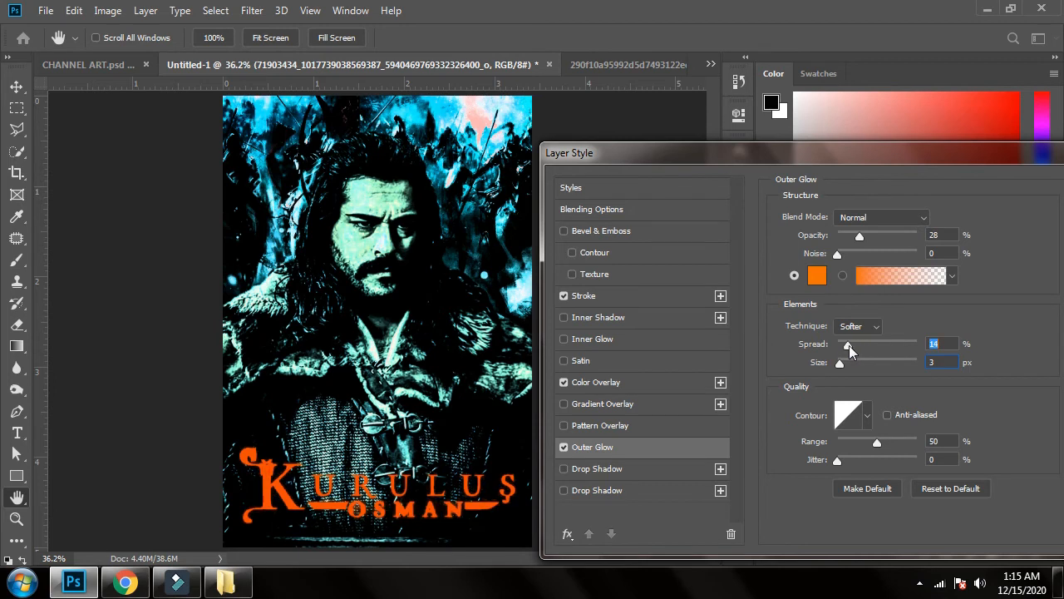
pyautogui.click(564, 447)
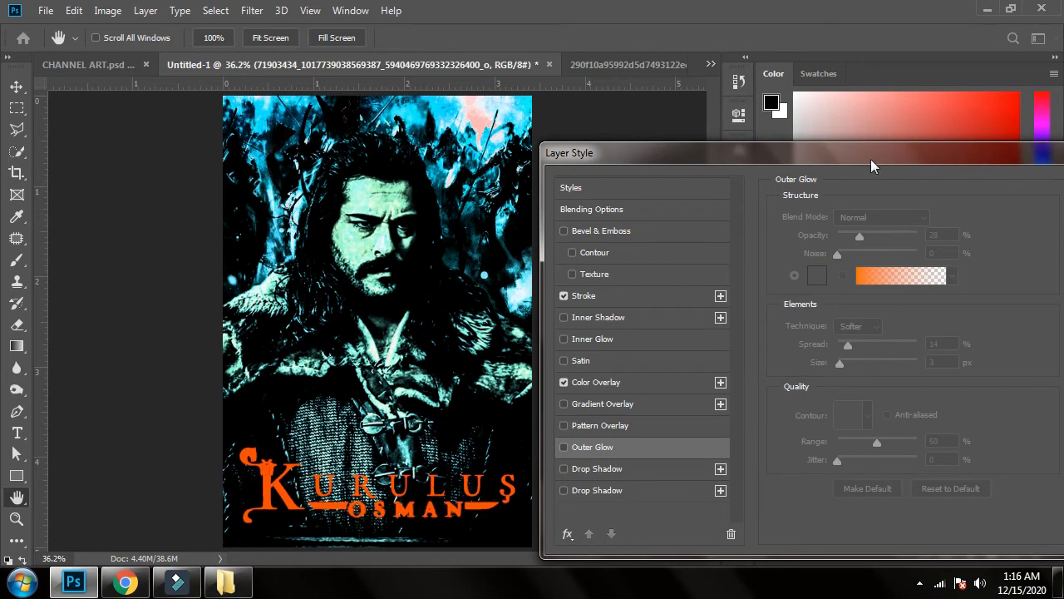
# Step: Enable Bevel & Emboss with Contour but no Texture on the logo, and apply the layer style
pyautogui.click(564, 231)
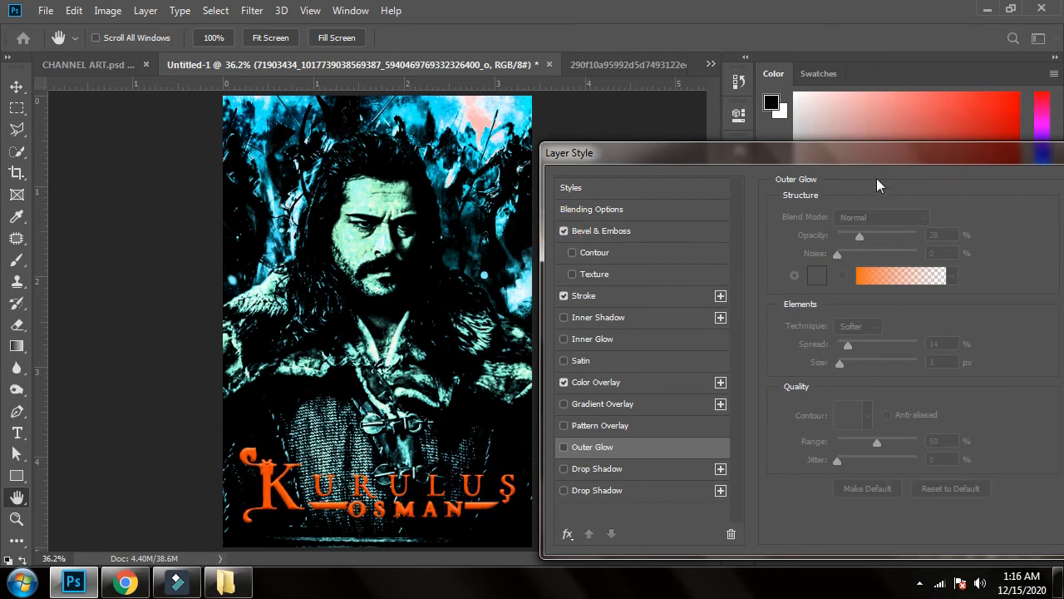
pyautogui.moveTo(911, 154); pyautogui.dragTo(838, 154)
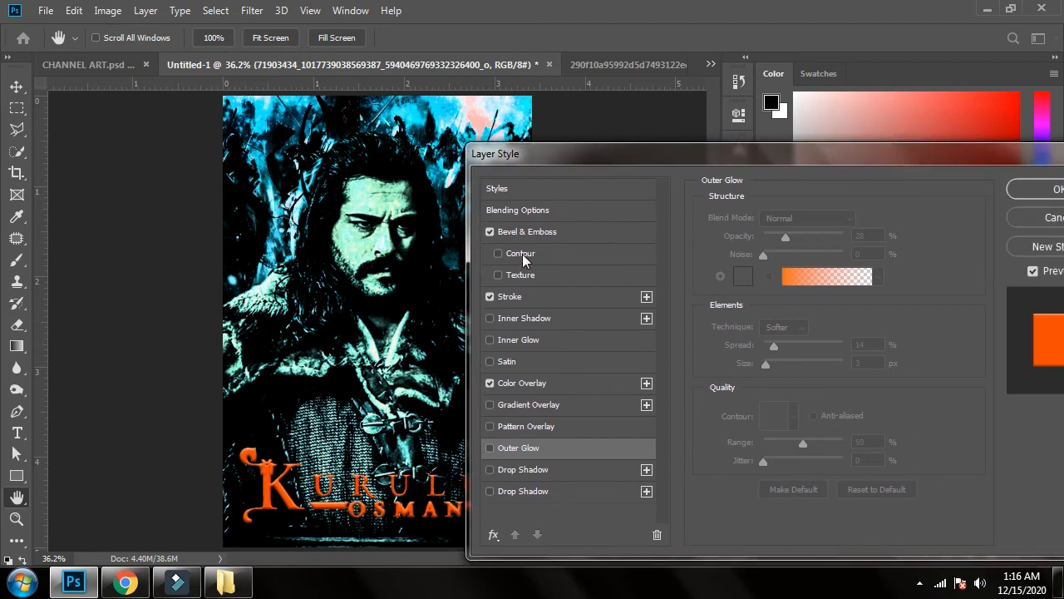
pyautogui.click(498, 252)
pyautogui.click(498, 275)
pyautogui.click(498, 275)
pyautogui.click(553, 254)
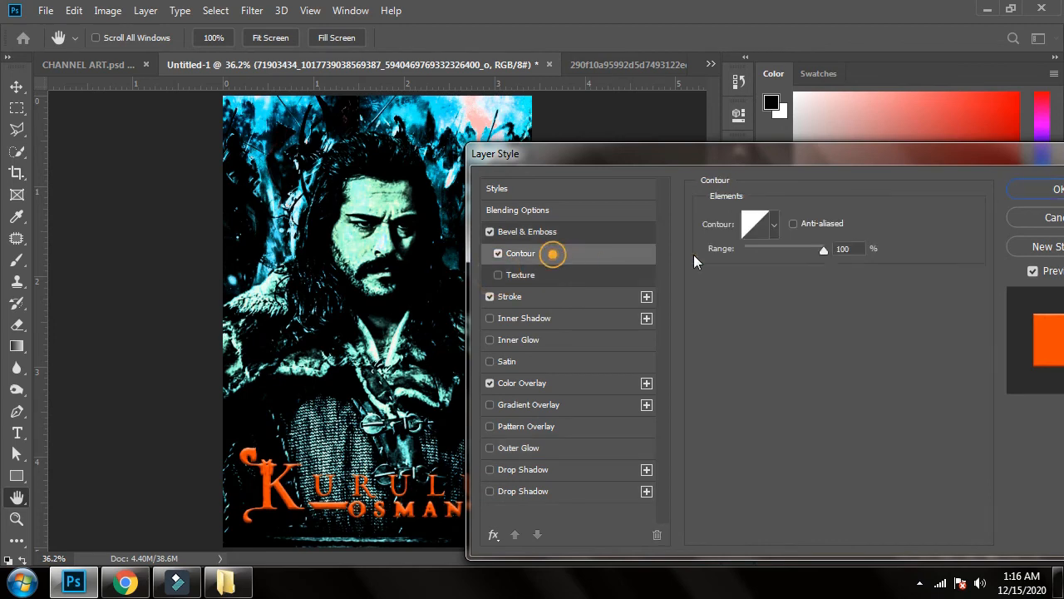
pyautogui.click(1040, 187)
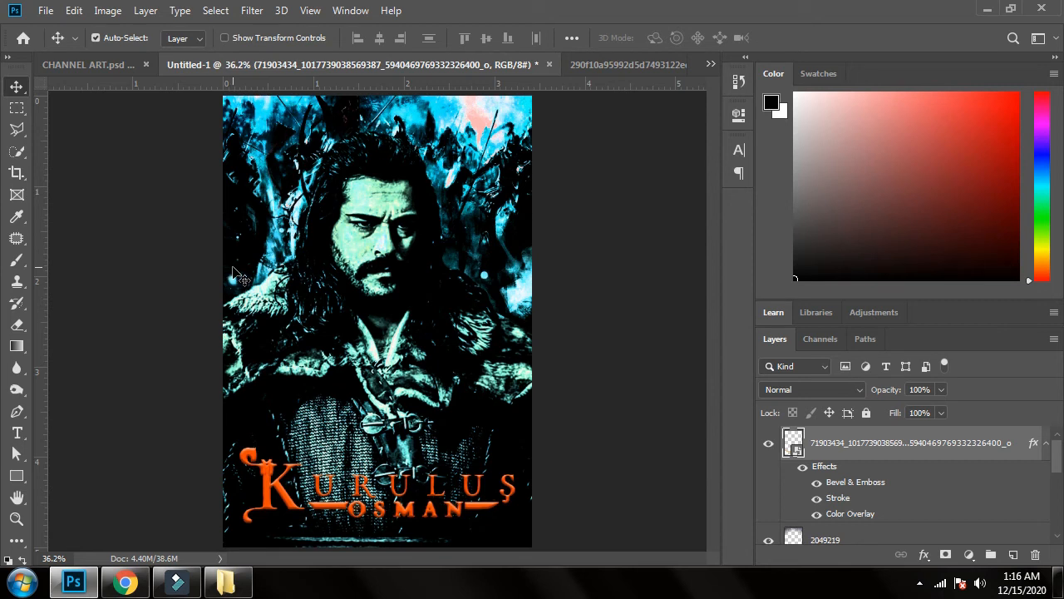
# Step: Add the text OSMAN at the top centre of the poster with a white Color Overlay
pyautogui.click(16, 433)
pyautogui.click(299, 352)
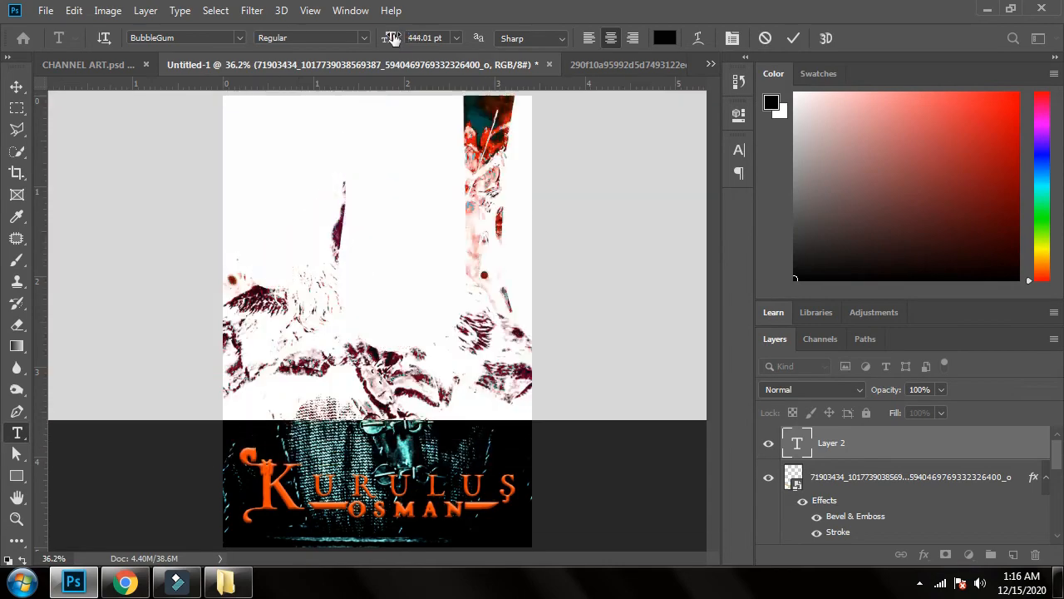
pyautogui.click(411, 39)
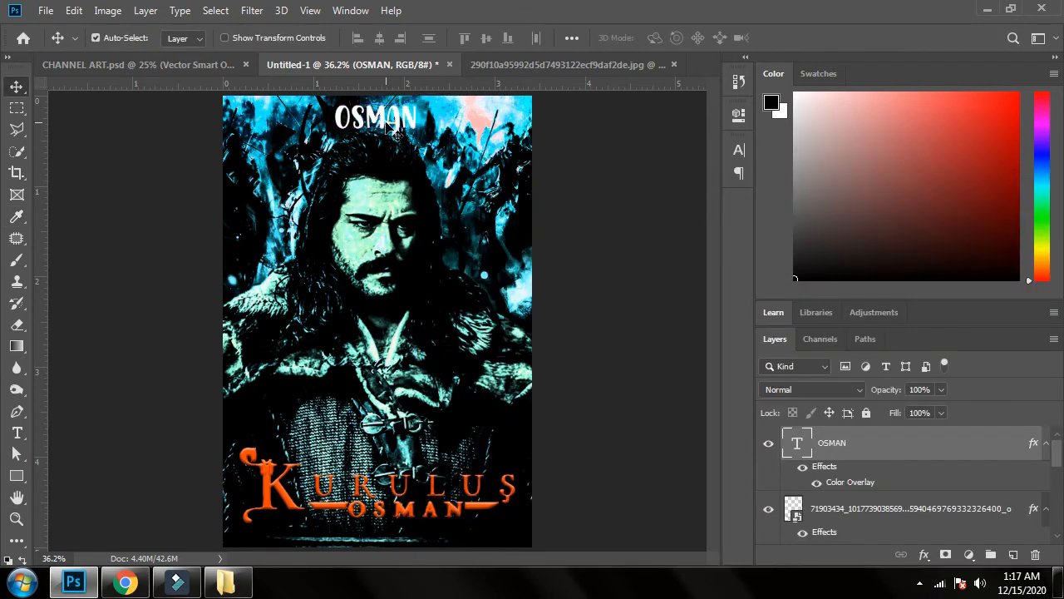
# Step: Replace the OSMAN text at the poster's top with "A drama by" and reduce its font size to about 12 pt
pyautogui.doubleClick(386, 123)
pyautogui.write('A drama by')
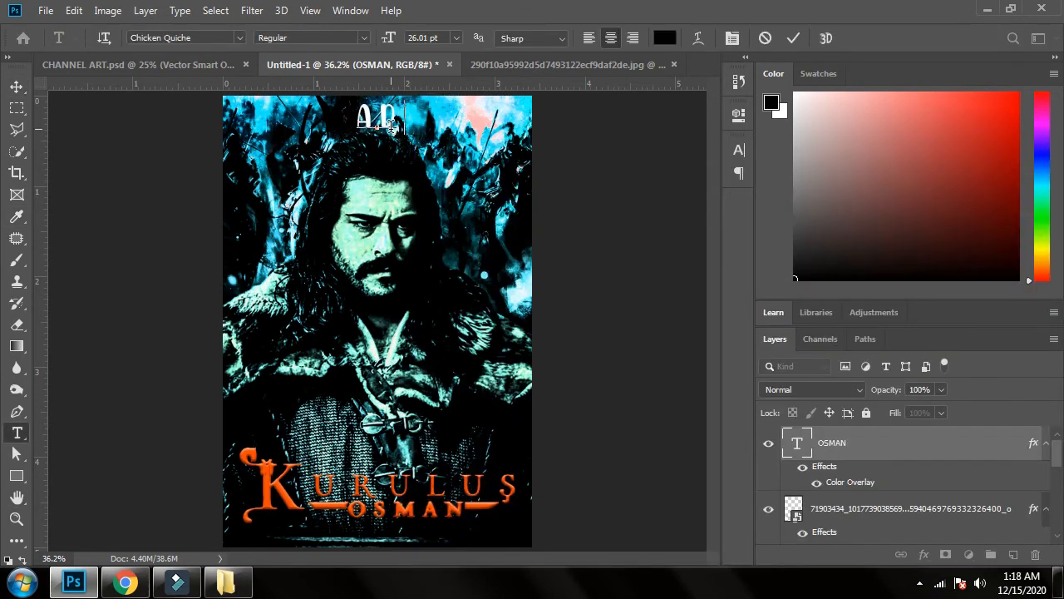
pyautogui.moveTo(449, 116); pyautogui.dragTo(303, 116)
pyautogui.moveTo(389, 38); pyautogui.dragTo(378, 37)
pyautogui.click(16, 87)
# Step: Duplicate the "A drama by" text just below itself and change the copy to five OSMAN names separated by vertical bars
pyautogui.moveTo(380, 130)
pyautogui.mouseDown()
pyautogui.moveTo(379, 119)
pyautogui.moveTo(379, 137)
pyautogui.mouseUp()
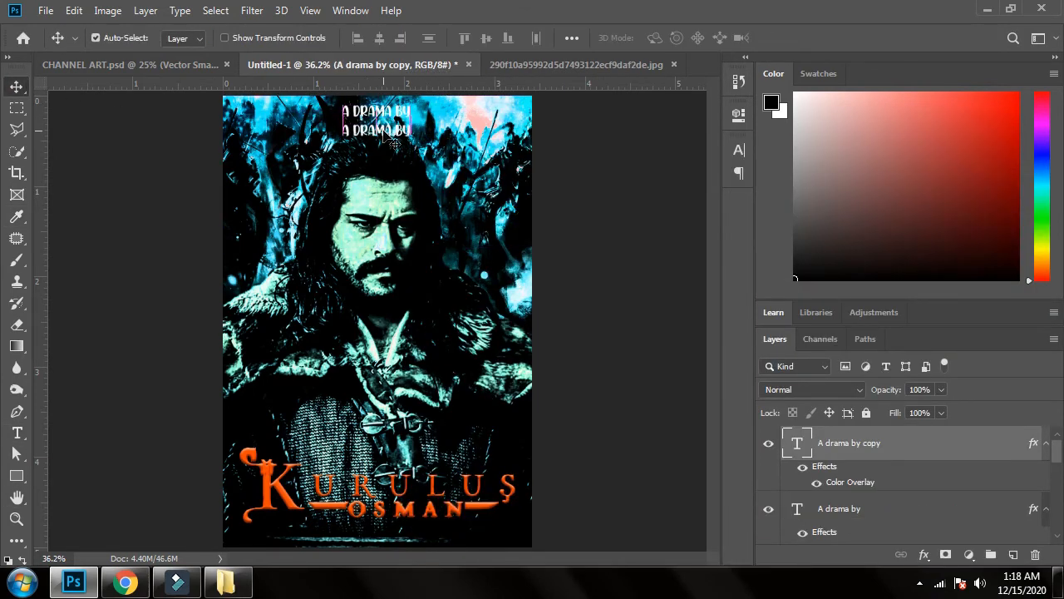
pyautogui.doubleClick(384, 129)
pyautogui.write('OSMAN | OSMAN | OSMAN | OSMAN | OSMAN')
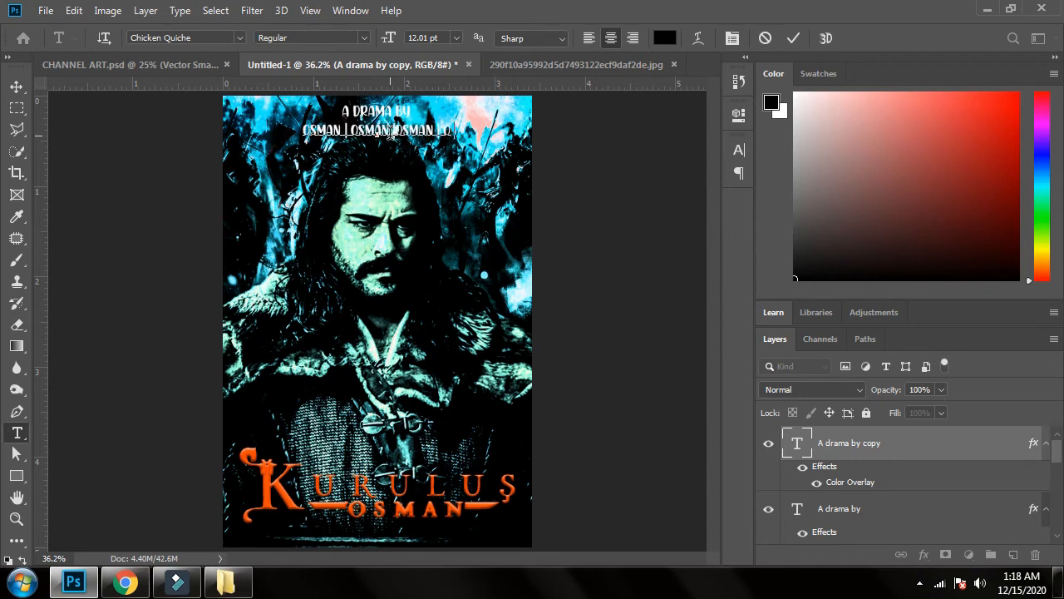
# Step: Set the text color of the OSMAN row to bright red
pyautogui.doubleClick(797, 442)
pyautogui.click(664, 37)
pyautogui.moveTo(722, 393); pyautogui.dragTo(868, 229)
pyautogui.click(1000, 269)
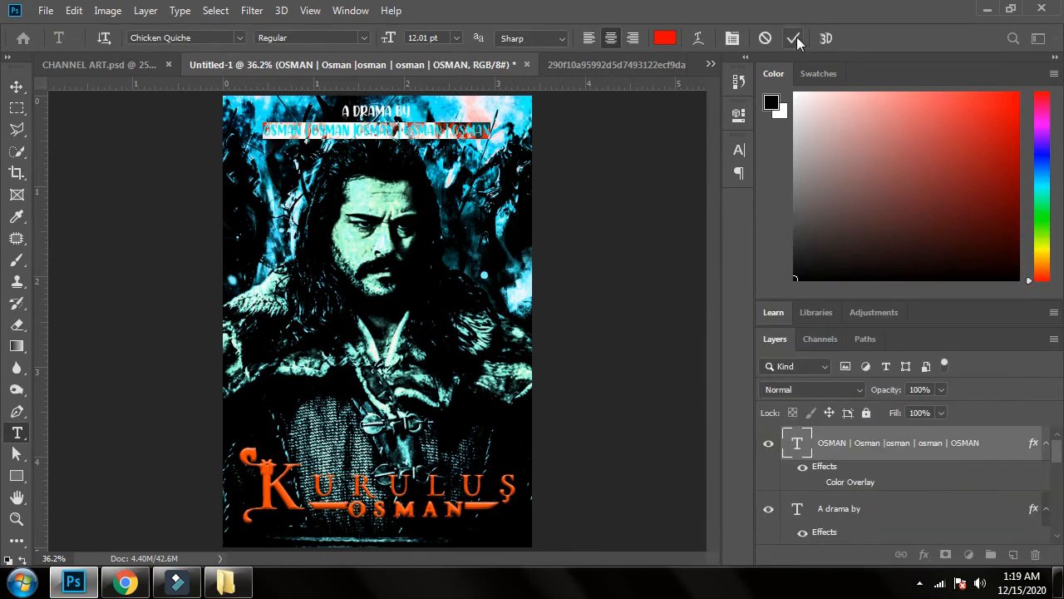
pyautogui.click(794, 39)
# Step: Enlarge the red OSMAN row slightly and duplicate it into two more rows beneath, with the middle one slightly narrower
pyautogui.hotkey('ctrl', 't')
pyautogui.moveTo(491, 137); pyautogui.dragTo(507, 138)
pyautogui.click(795, 42)
pyautogui.keyDown('alt'); pyautogui.moveTo(444, 146); pyautogui.dragTo(436, 170); pyautogui.keyUp('alt')
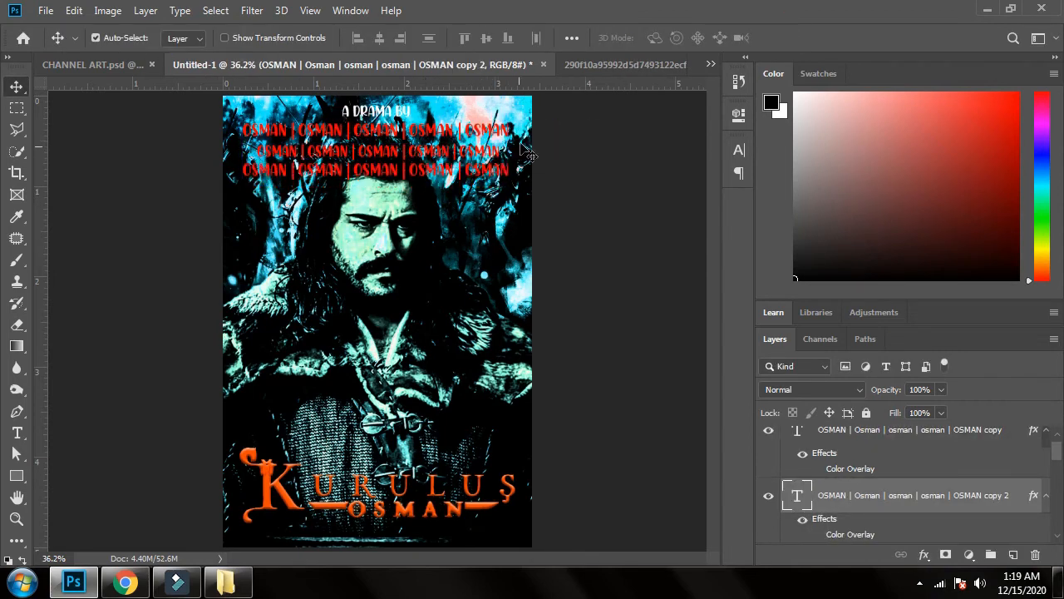
# Step: Select the three red OSMAN rows and scale them down together beneath the "A drama by" text
pyautogui.moveTo(551, 179); pyautogui.dragTo(449, 106)
pyautogui.click(488, 40)
pyautogui.hotkey('ctrl', 'z')
pyautogui.click(424, 39)
pyautogui.moveTo(539, 178); pyautogui.dragTo(430, 148)
pyautogui.hotkey('ctrl', 't')
pyautogui.click(794, 39)
# Step: Increase the font size of "A drama by" and shift the three OSMAN rows slightly lower
pyautogui.doubleClick(375, 110)
pyautogui.moveTo(392, 39); pyautogui.dragTo(404, 38)
pyautogui.hotkey('ctrl', 'Return')
pyautogui.keyDown('shift'); pyautogui.click(391, 132); pyautogui.keyUp('shift')
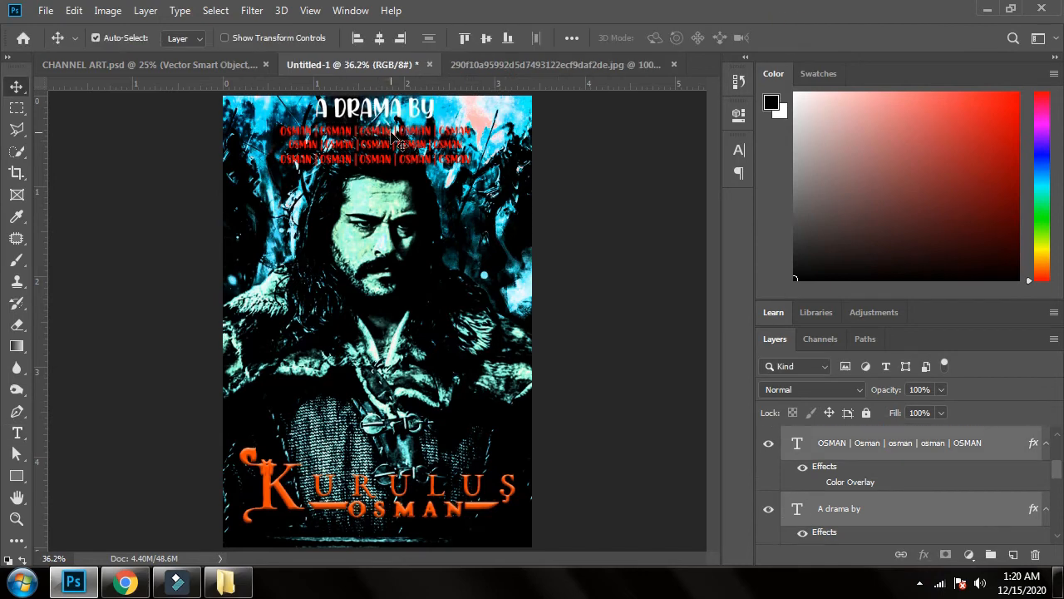
pyautogui.moveTo(606, 151); pyautogui.dragTo(449, 117)
# Step: Move the warrior image layer Group 1 copy downward to make room for the text rows at the poster's top
pyautogui.click(499, 282)
pyautogui.hotkey('shift', 'Down')
pyautogui.hotkey('shift', 'Down')
pyautogui.hotkey('shift', 'Down')
pyautogui.hotkey('shift', 'Down')
pyautogui.hotkey('shift', 'Down')
pyautogui.hotkey('shift', 'Down')
pyautogui.hotkey('shift', 'Down')
pyautogui.hotkey('shift', 'Down')
pyautogui.hotkey('shift', 'Down')
pyautogui.hotkey('shift', 'Down')
pyautogui.hotkey('shift', 'Down')
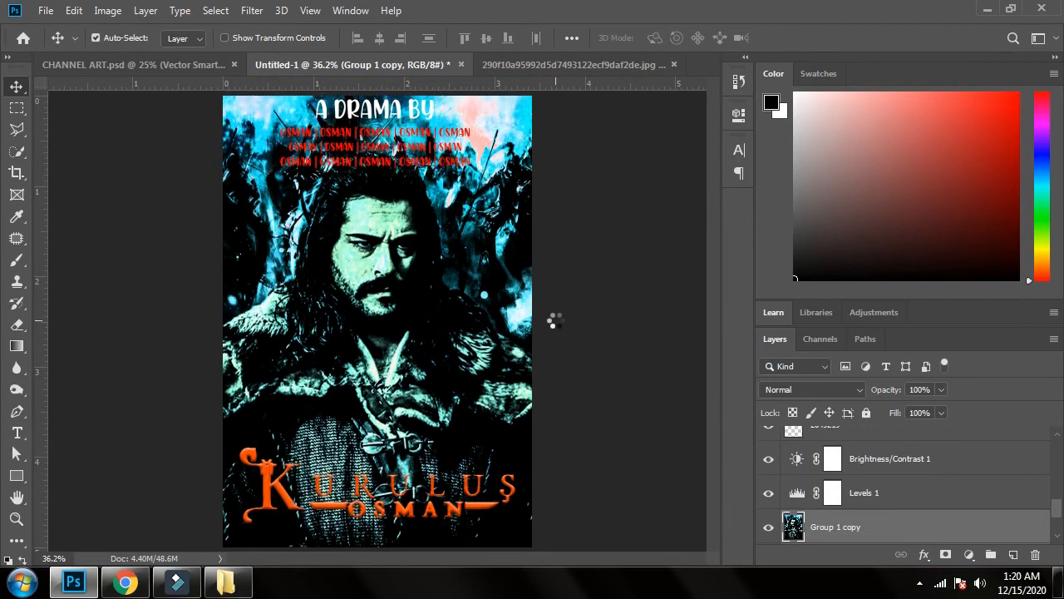
pyautogui.hotkey('shift', 'Up')
pyautogui.hotkey('shift', 'Up')
pyautogui.hotkey('shift', 'Up')
pyautogui.click(339, 135)
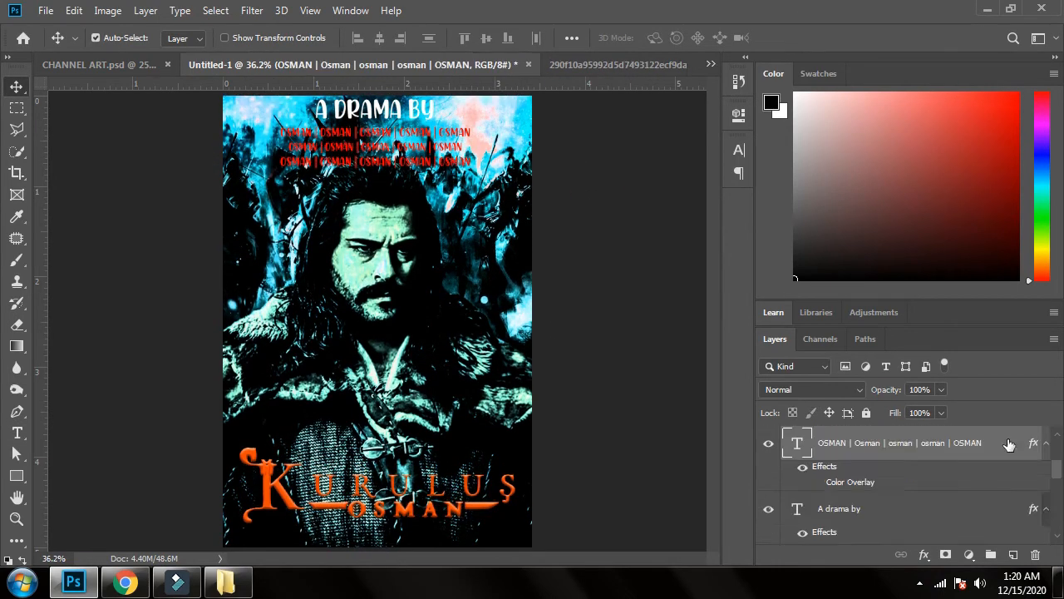
pyautogui.doubleClick(1007, 445)
pyautogui.click(445, 296)
pyautogui.click(678, 338)
pyautogui.click(626, 278)
pyautogui.moveTo(767, 397); pyautogui.dragTo(718, 552)
pyautogui.click(1001, 270)
pyautogui.click(424, 297)
pyautogui.click(456, 382)
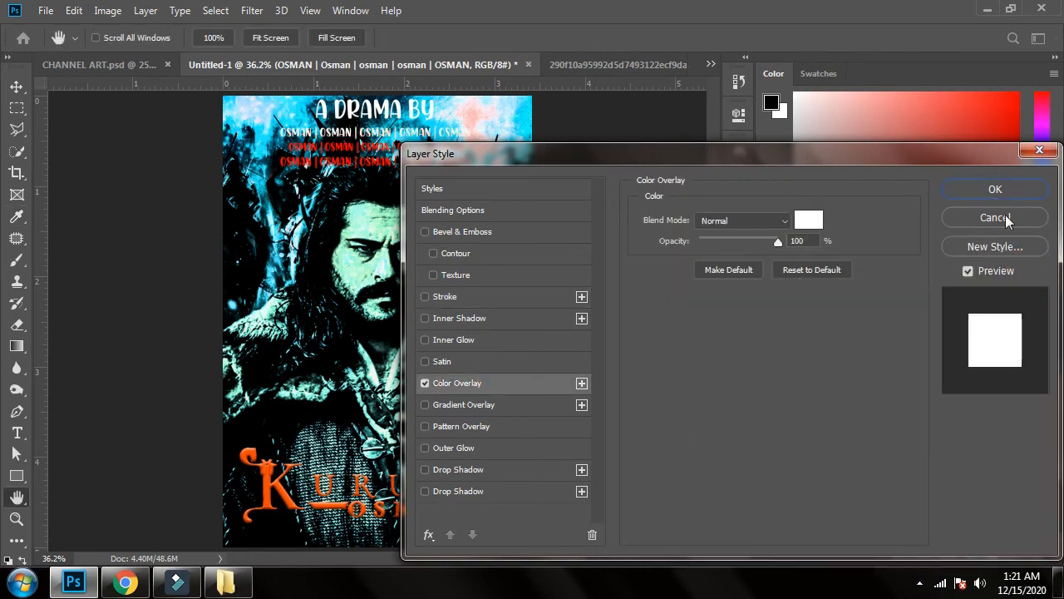
pyautogui.click(1005, 219)
# Step: Change the first OSMAN row's font to Bookman Old Style in Bold Italic
pyautogui.hotkey('ctrl', '+')
pyautogui.hotkey('ctrl', '+')
pyautogui.scroll(5, 378, 249)
pyautogui.doubleClick(378, 171)
pyautogui.click(240, 38)
pyautogui.click(209, 171)
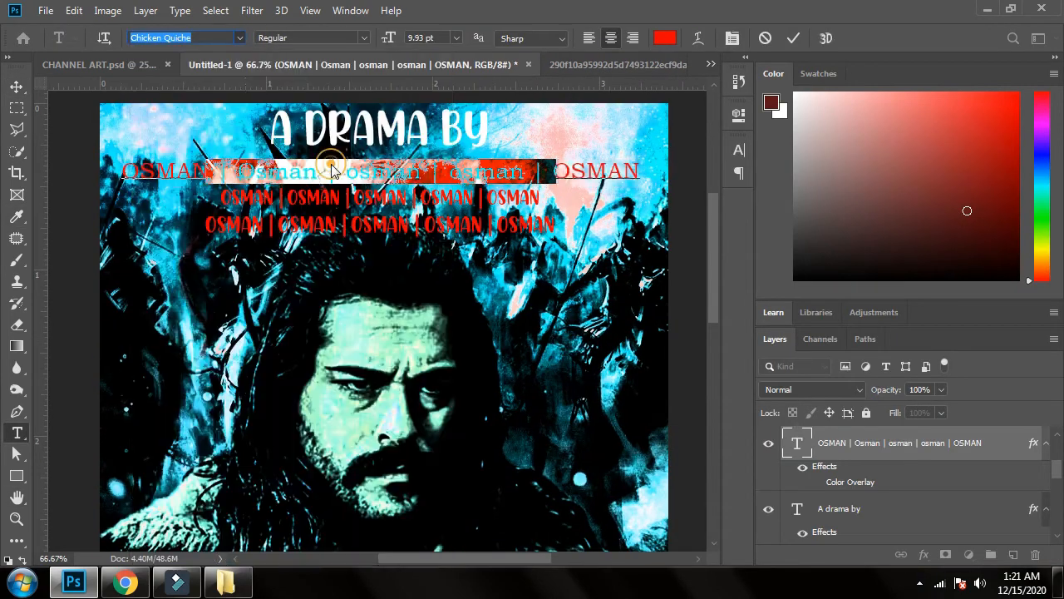
pyautogui.click(363, 38)
pyautogui.click(291, 95)
# Step: Retype the lowercase names in the first row as OSMAN in capitals
pyautogui.doubleClick(453, 173)
pyautogui.write('OSMAN| ')
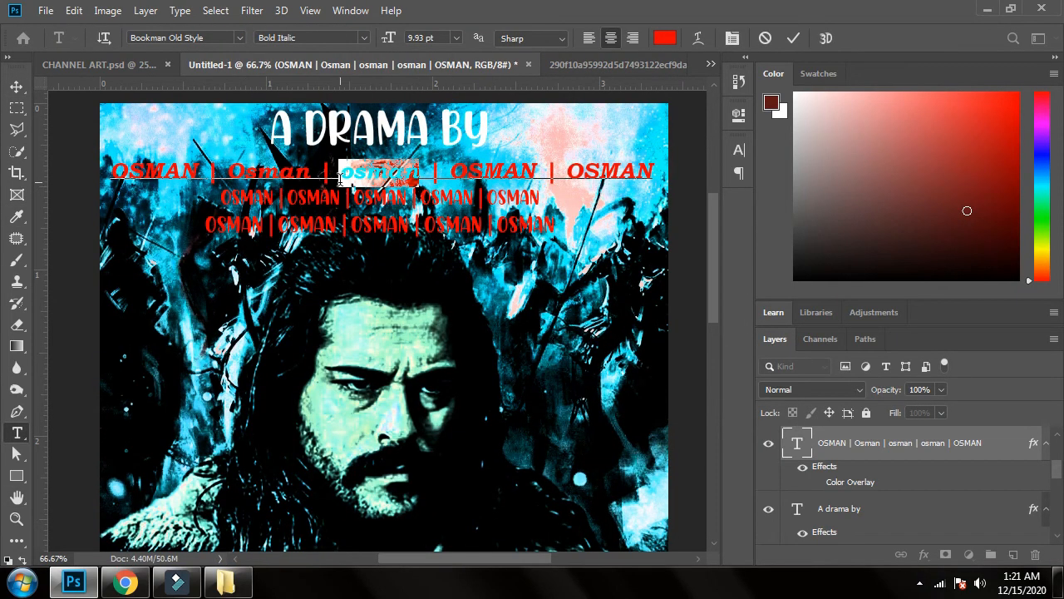
pyautogui.write('OSMAN')
pyautogui.moveTo(320, 174); pyautogui.dragTo(228, 175)
pyautogui.write('OSMAN')
# Step: Set the first OSMAN row's font size to 8.93 pt and its text color to white
pyautogui.hotkey('ctrl', 'a')
pyautogui.moveTo(392, 37); pyautogui.dragTo(383, 37)
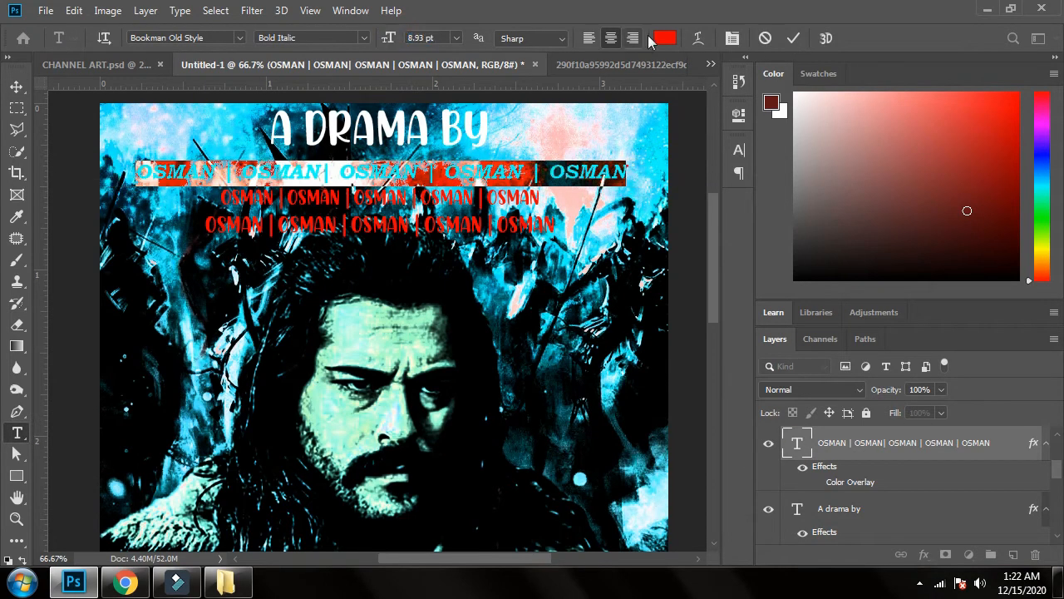
pyautogui.hotkey('ctrl', '0')
pyautogui.click(665, 38)
pyautogui.click(625, 278)
pyautogui.click(1001, 269)
# Step: Add a 1 px Stroke in orange ff4800 to the first OSMAN row and apply the layer style
pyautogui.doubleClick(998, 444)
pyautogui.click(445, 296)
pyautogui.click(682, 345)
pyautogui.moveTo(724, 397); pyautogui.dragTo(897, 227)
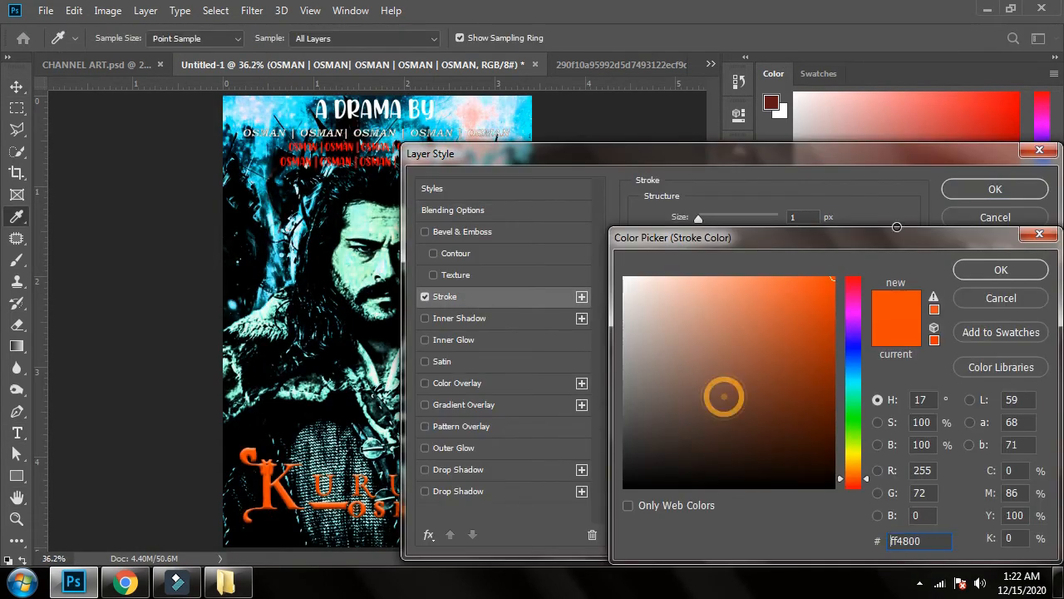
pyautogui.press('Return')
pyautogui.press('Return')
# Step: Delete the two old red OSMAN rows
pyautogui.click(357, 146)
pyautogui.press('Delete')
pyautogui.press('Delete')
# Step: Duplicate the white OSMAN row into two more rows below it and scale the middle one down slightly
pyautogui.moveTo(357, 134); pyautogui.dragTo(358, 156)
pyautogui.click(357, 144)
pyautogui.hotkey('ctrl', 't')
pyautogui.moveTo(508, 150); pyautogui.dragTo(493, 146)
pyautogui.press('Return')
# Step: Select the three white OSMAN rows and align them by their horizontal centers
pyautogui.keyDown('shift'); pyautogui.click(449, 155); pyautogui.keyUp('shift')
pyautogui.keyDown('shift'); pyautogui.click(424, 133); pyautogui.keyUp('shift')
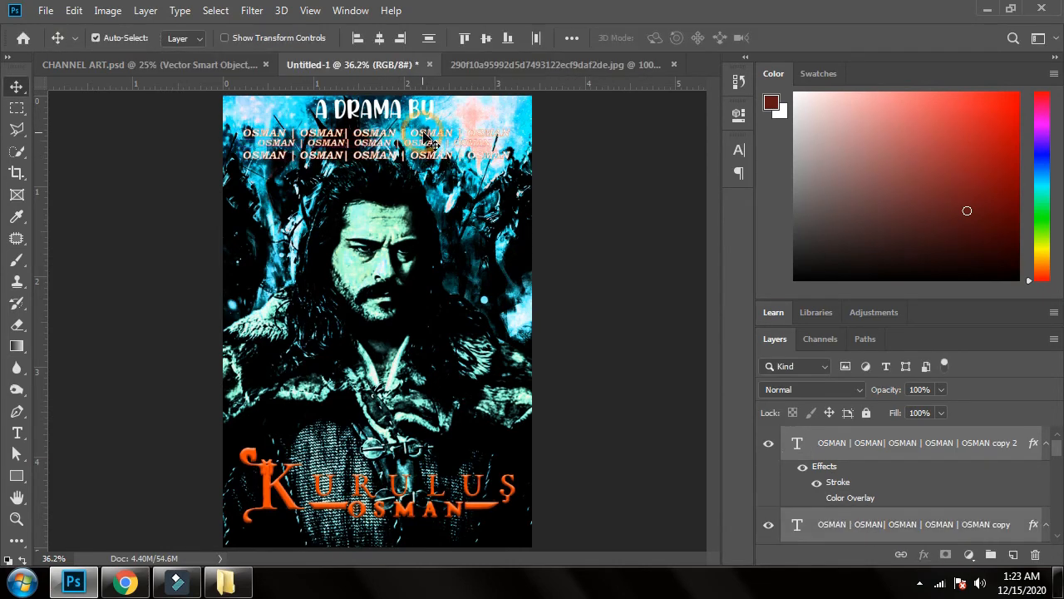
pyautogui.click(486, 37)
pyautogui.hotkey('ctrl', 'z')
pyautogui.click(379, 38)
pyautogui.click(619, 252)
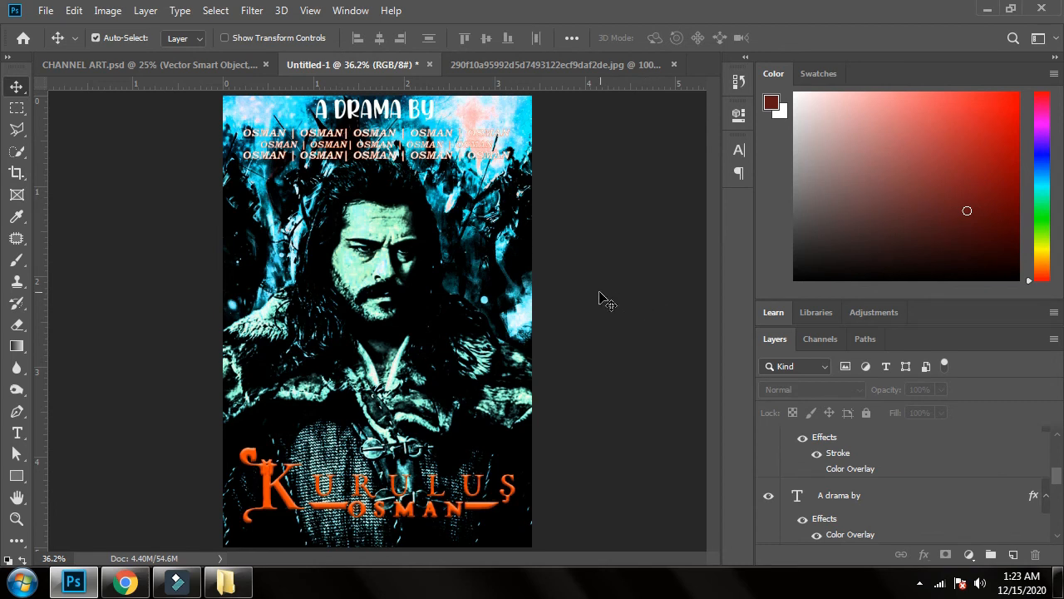
# Step: Change the Kuruluş Osman logo's Stroke color to white ffffff
pyautogui.click(478, 513)
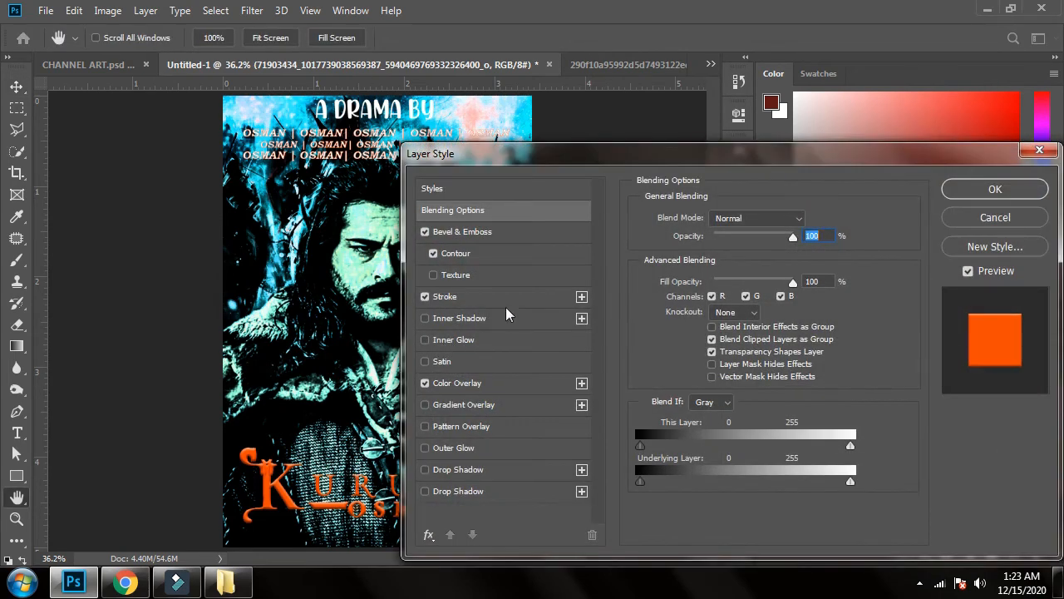
pyautogui.click(509, 297)
pyautogui.click(678, 349)
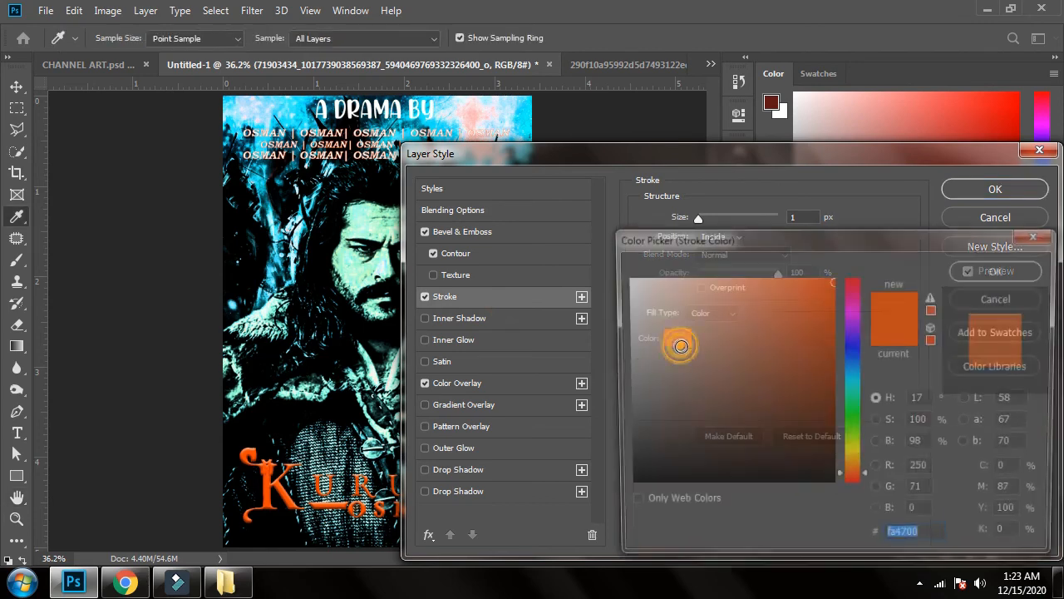
pyautogui.moveTo(672, 366); pyautogui.dragTo(701, 551)
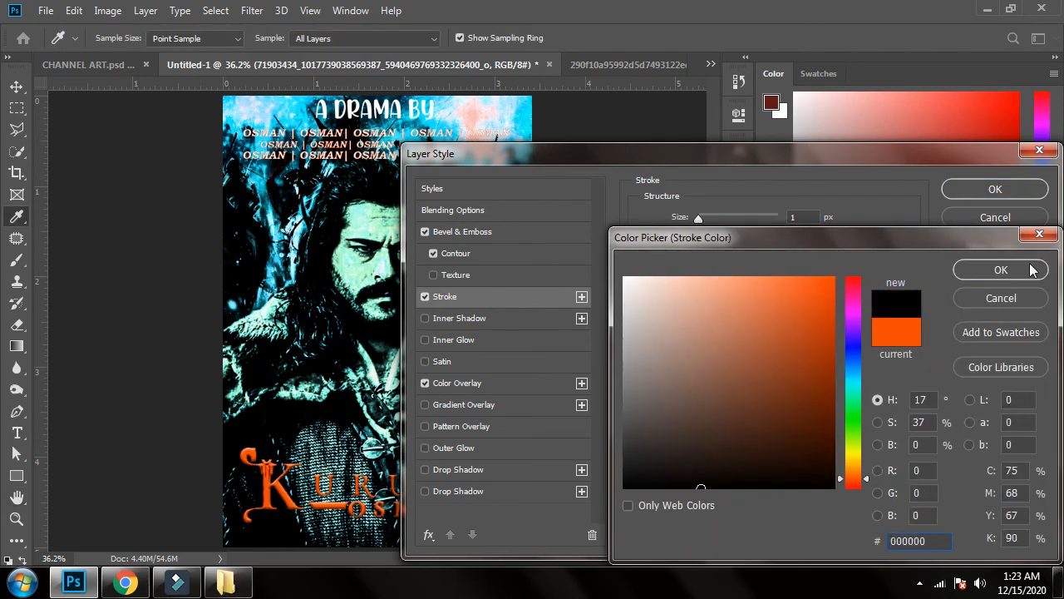
pyautogui.moveTo(701, 488); pyautogui.dragTo(608, 240)
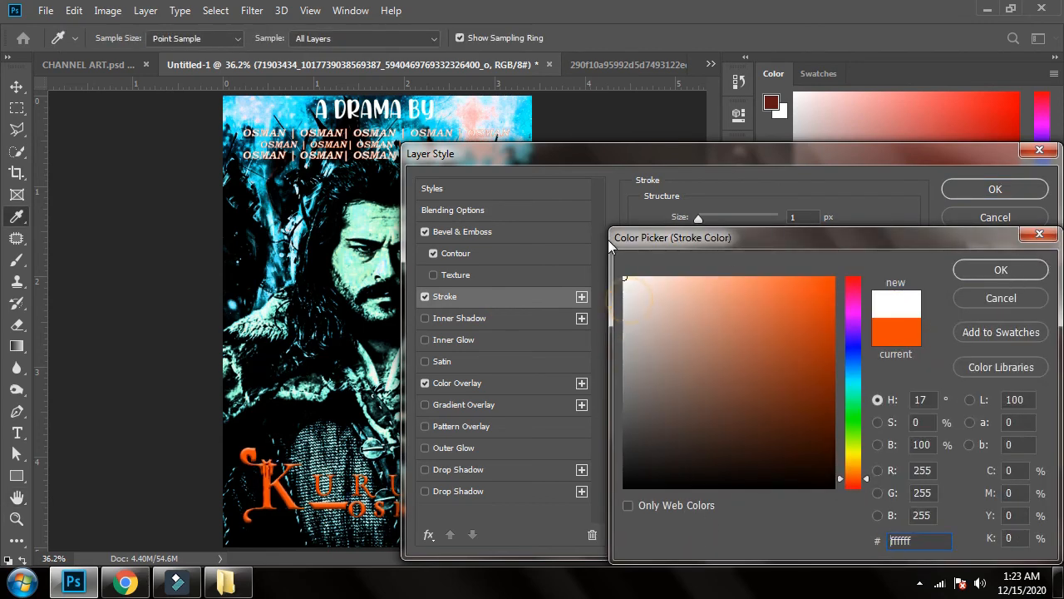
pyautogui.click(991, 269)
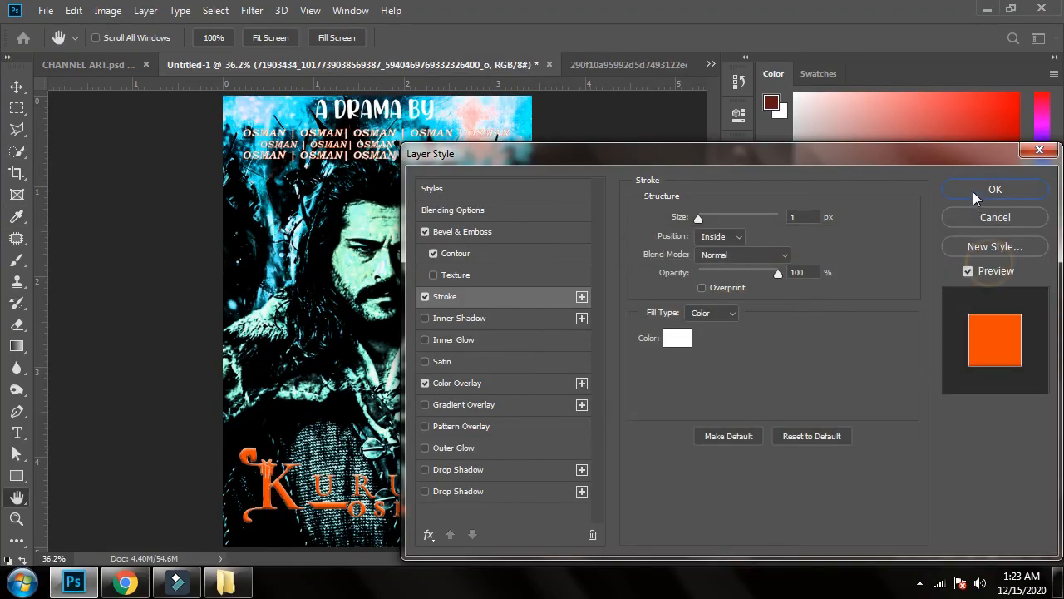